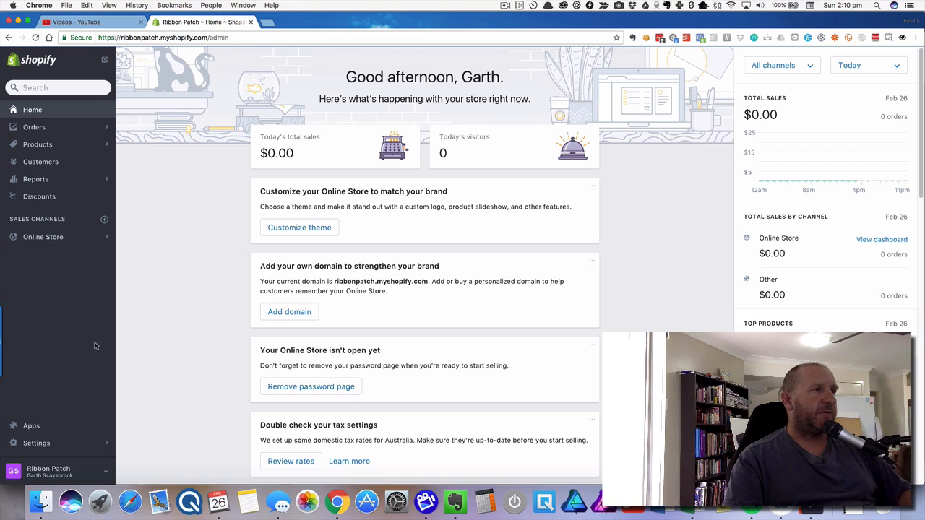
# Step: Open the store's general settings and review the store details, store address, and standards and formats sections
pyautogui.click(34, 444)
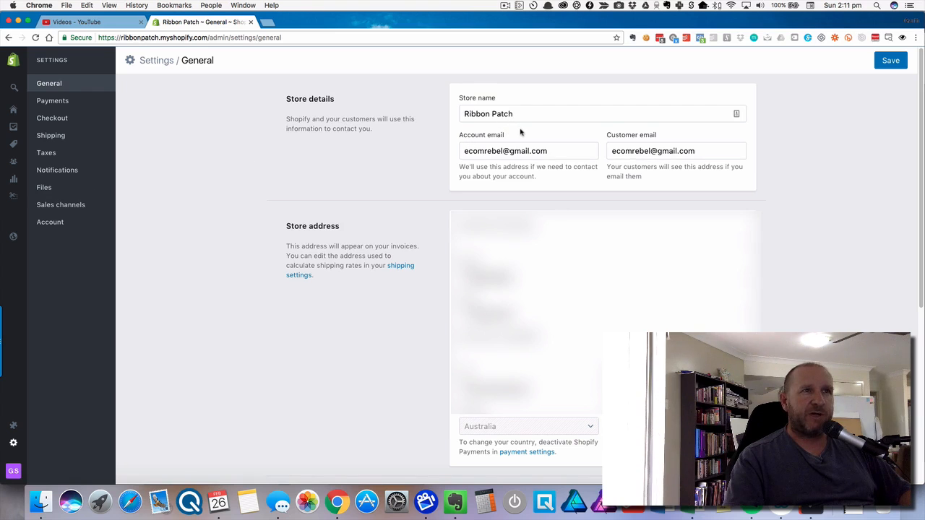
pyautogui.scroll(-1, 520, 133)
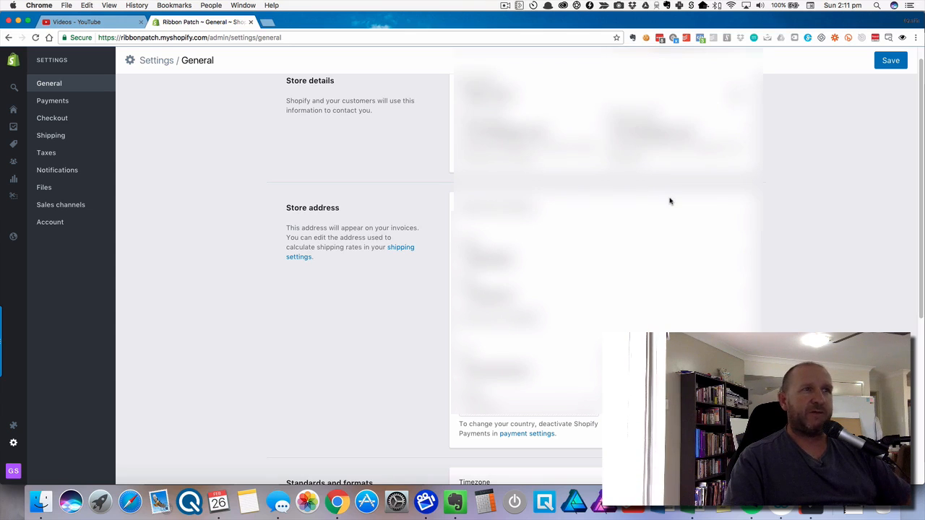
pyautogui.scroll(-2, 670, 202)
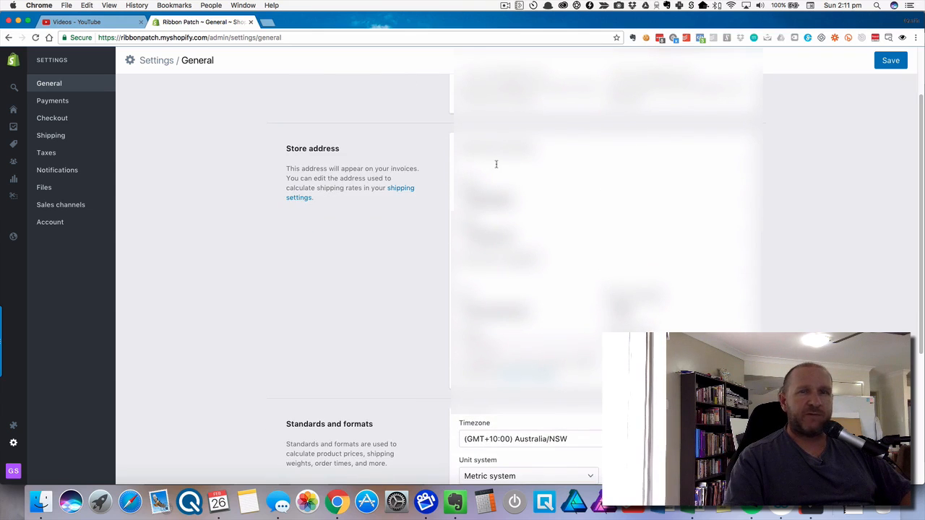
pyautogui.scroll(-1, 528, 221)
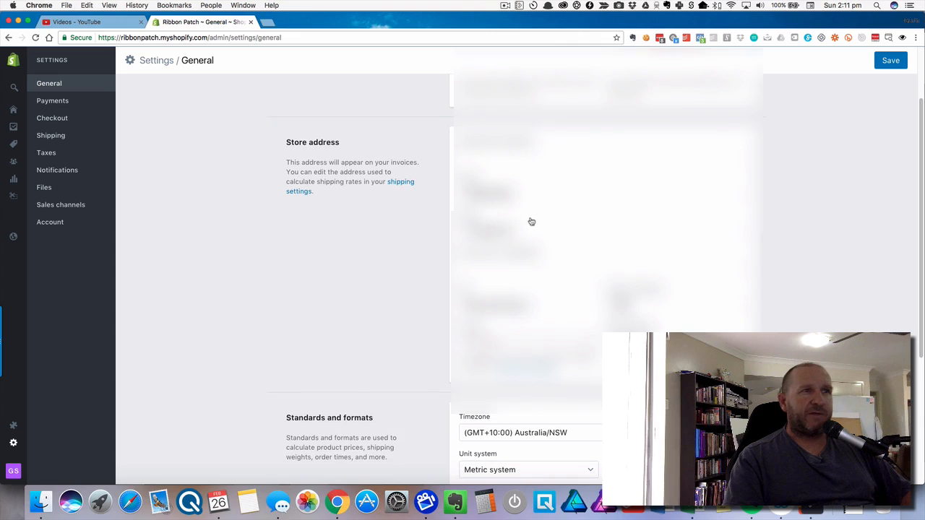
pyautogui.scroll(-2, 549, 239)
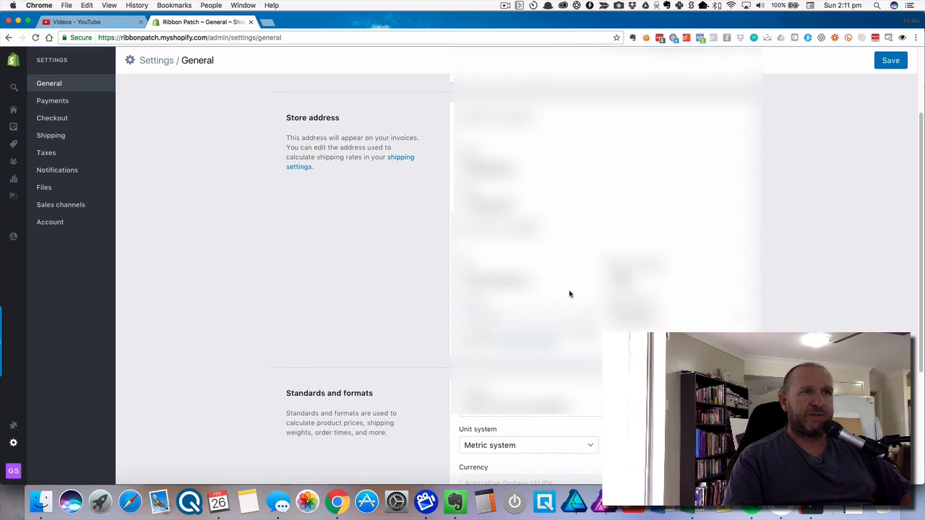
pyautogui.scroll(-10, 570, 294)
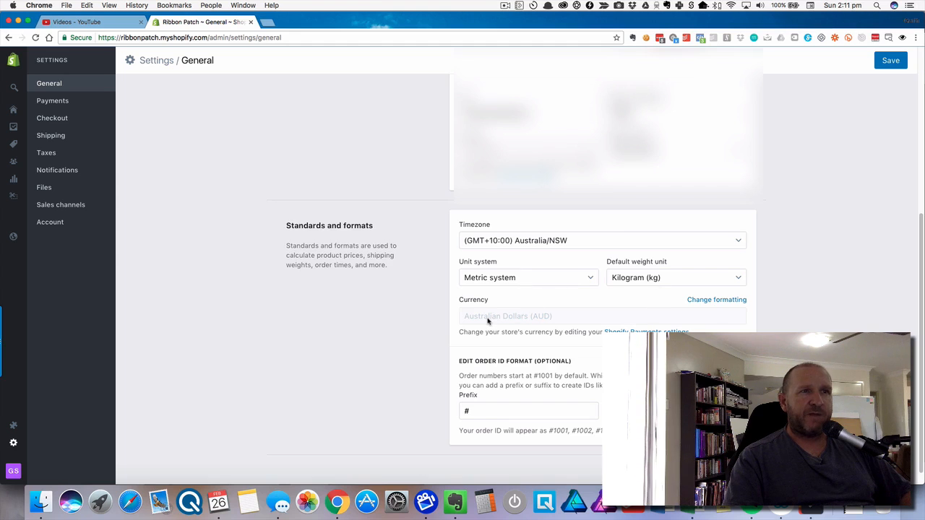
pyautogui.scroll(-1, 488, 321)
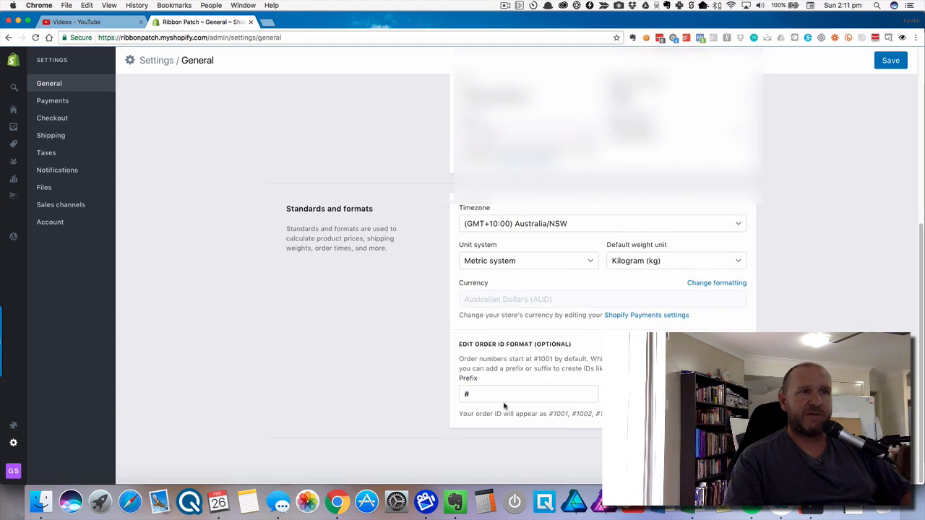
pyautogui.scroll(5, 505, 406)
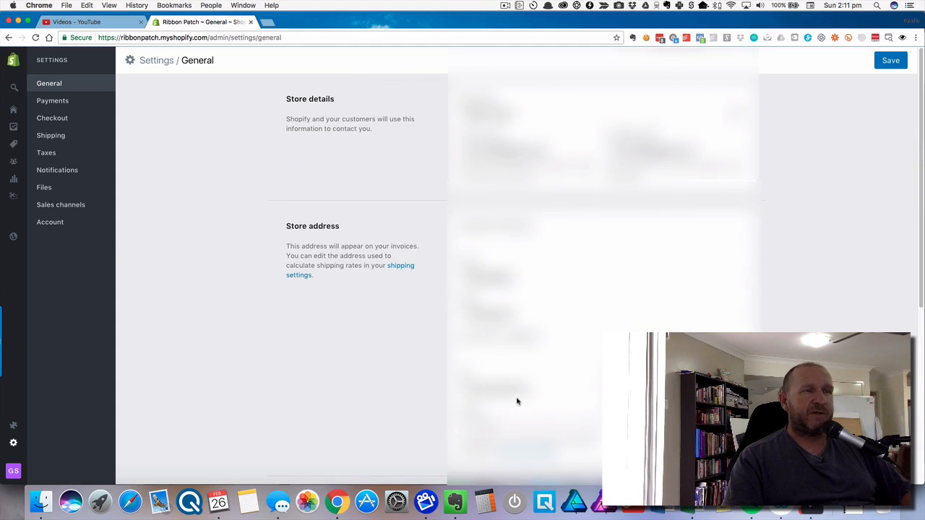
# Step: Recheck the country, state, timezone, unit system and currency fields in the general settings
pyautogui.scroll(-5, 432, 324)
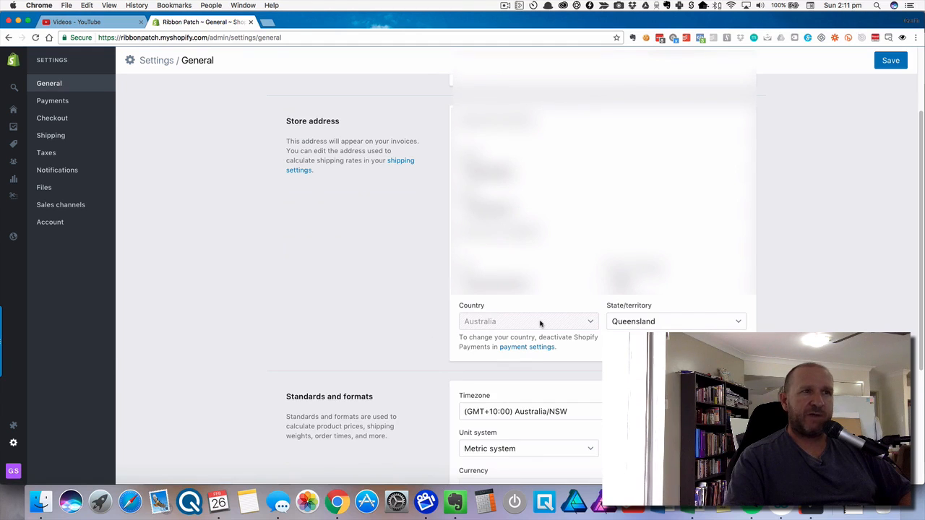
pyautogui.scroll(-1, 542, 324)
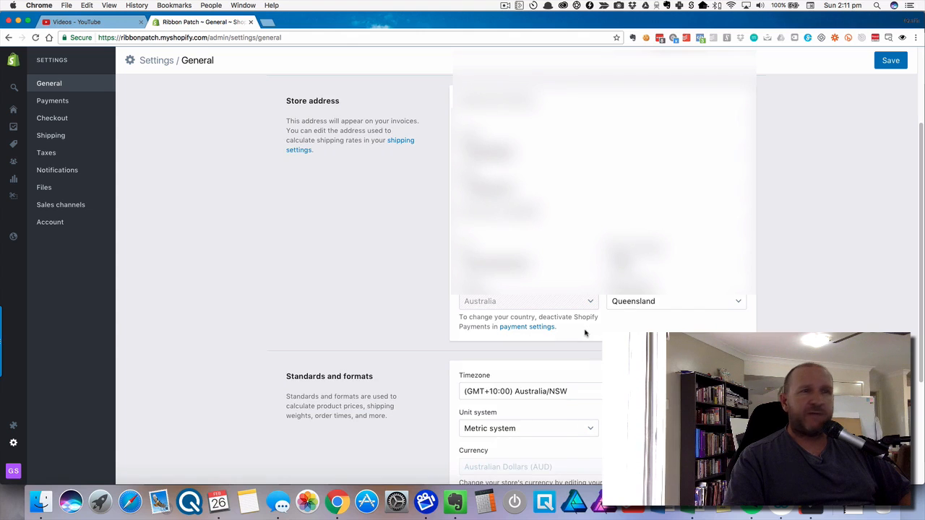
pyautogui.scroll(-1, 596, 342)
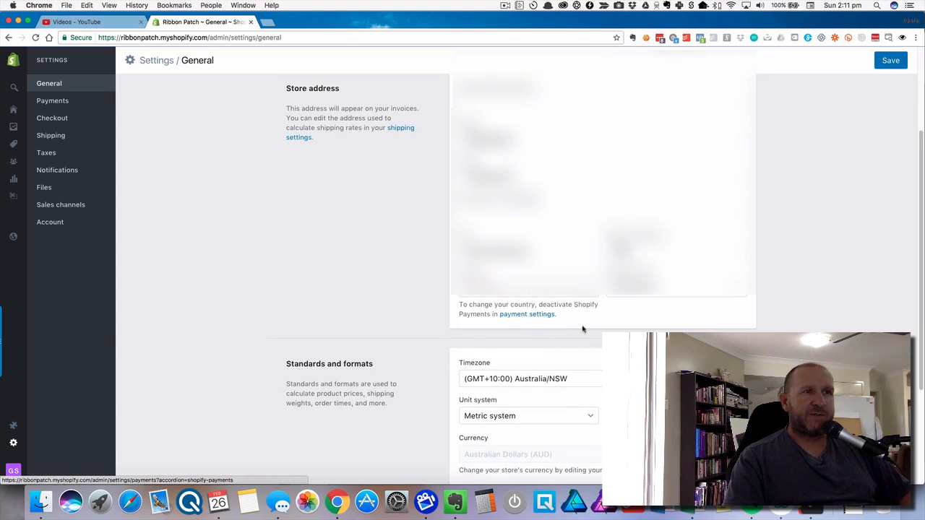
pyautogui.scroll(-4, 582, 329)
pyautogui.scroll(-1, 569, 309)
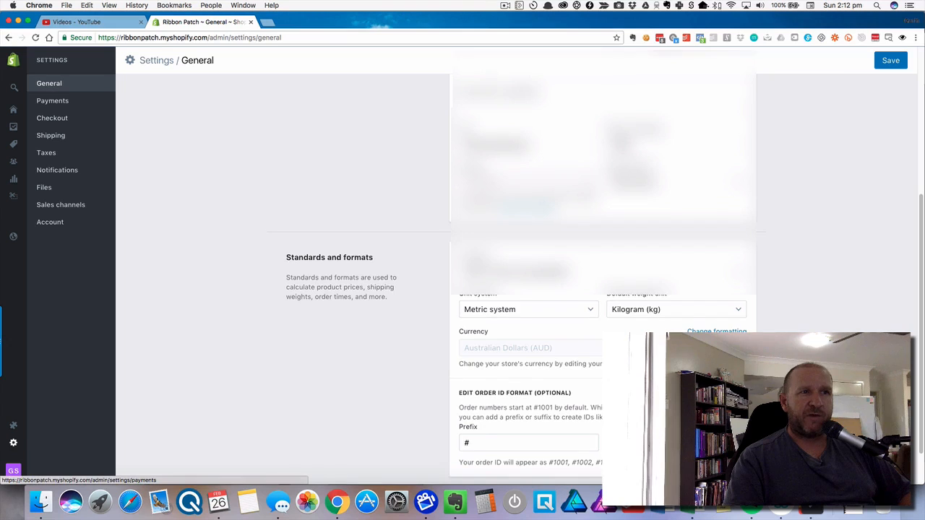
pyautogui.scroll(-1, 570, 373)
pyautogui.scroll(2, 477, 373)
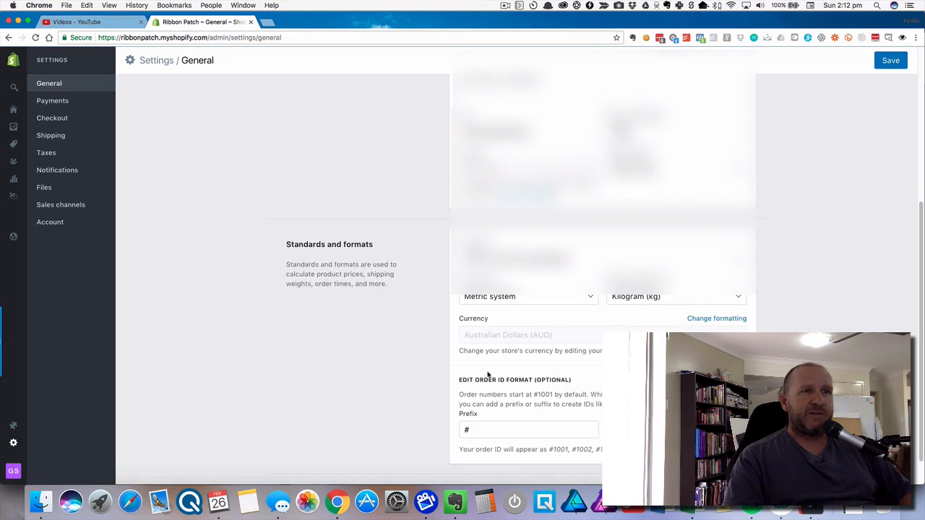
pyautogui.scroll(5, 465, 369)
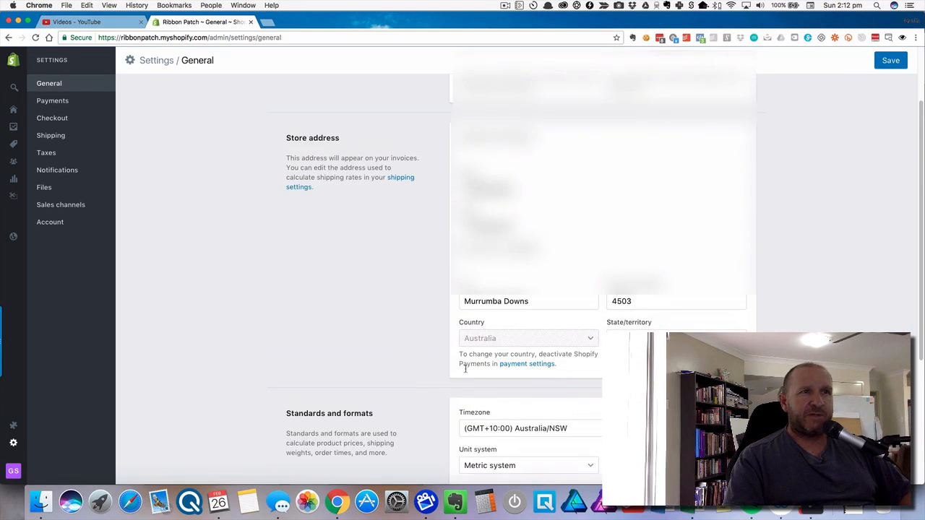
pyautogui.scroll(-2, 466, 370)
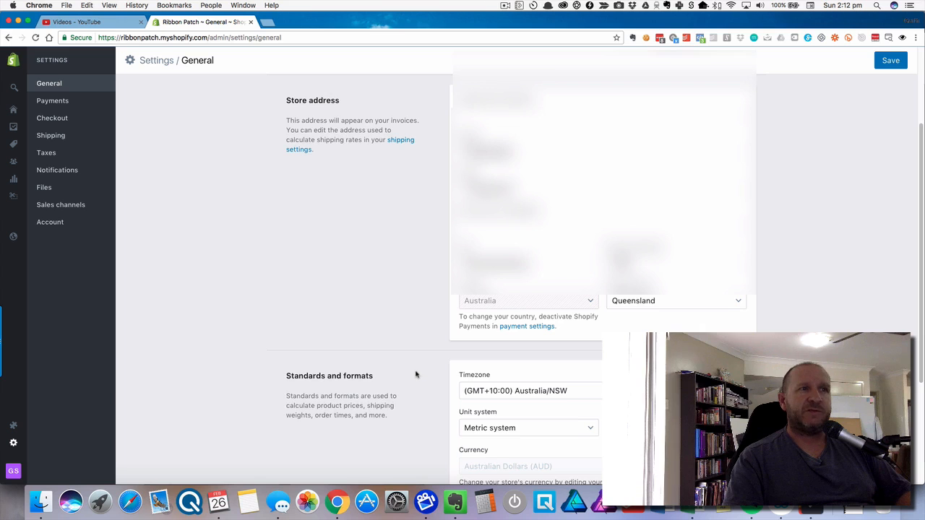
pyautogui.scroll(-5, 415, 374)
pyautogui.scroll(8, 415, 374)
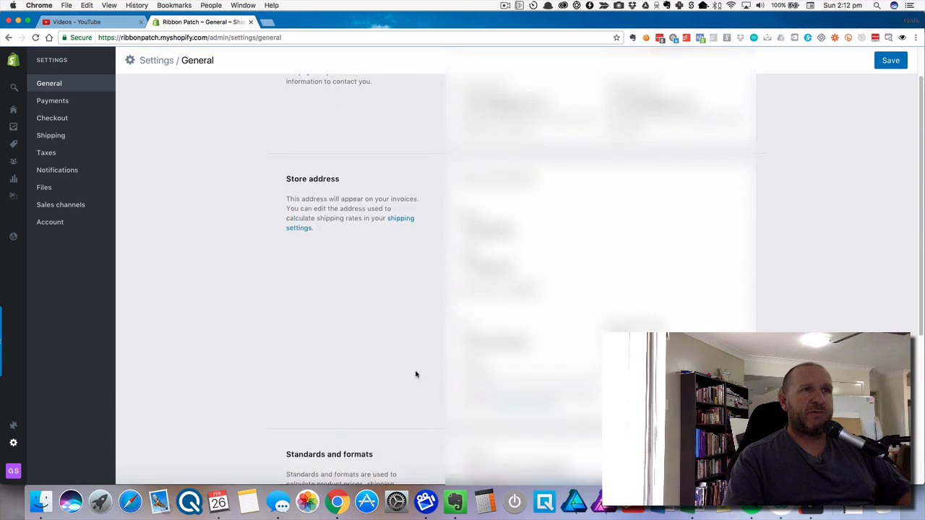
pyautogui.scroll(-5, 416, 374)
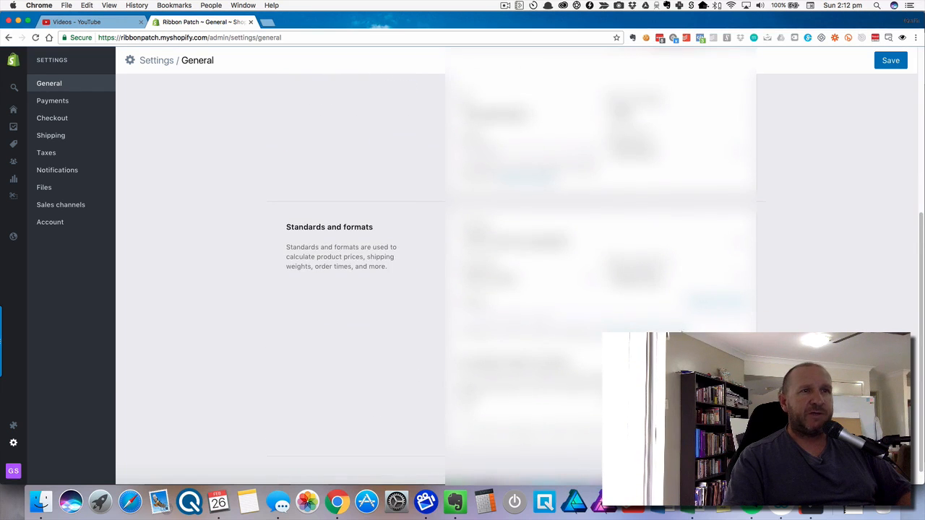
# Step: Deactivate Shopify Payments in the payment settings, giving "Other" as the reason
pyautogui.click(53, 101)
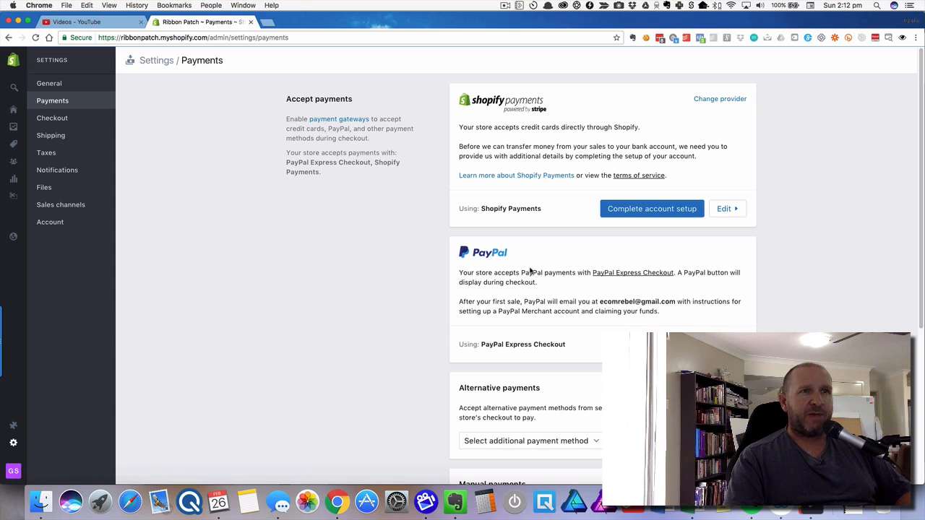
pyautogui.click(727, 214)
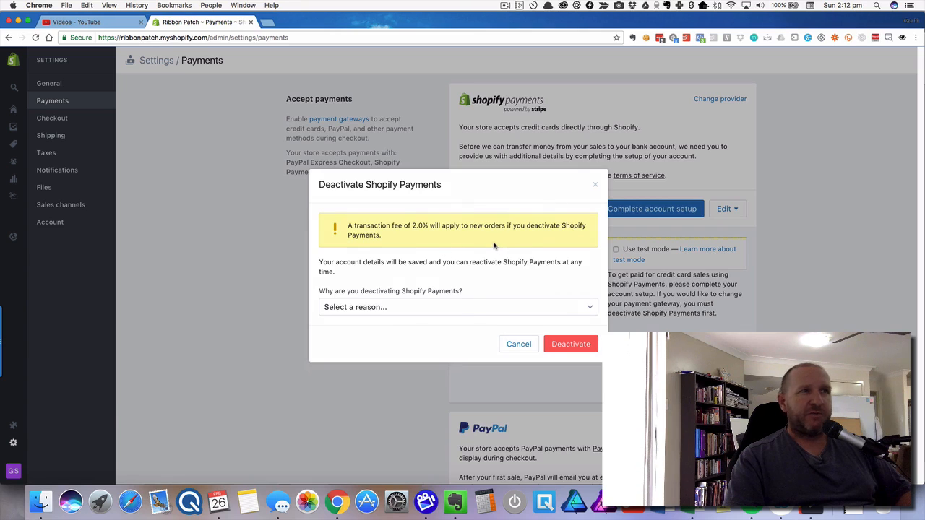
pyautogui.click(404, 309)
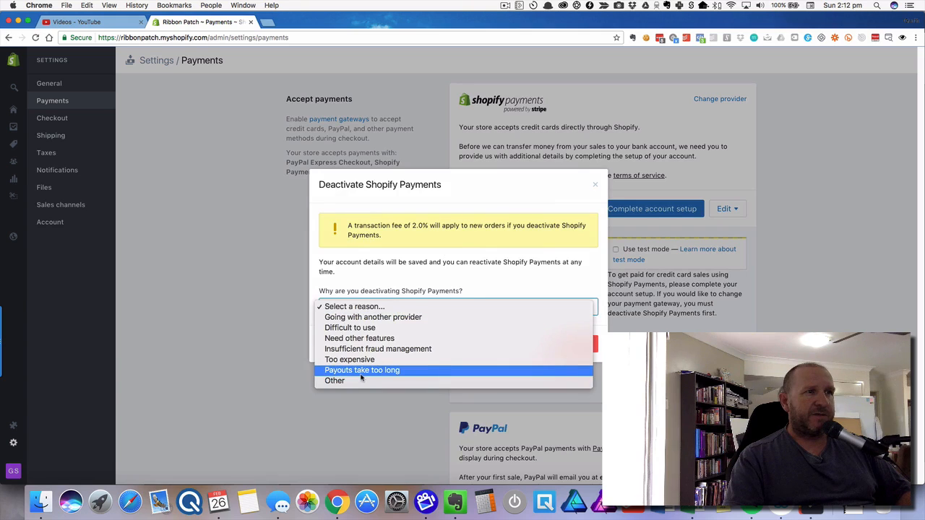
pyautogui.click(369, 339)
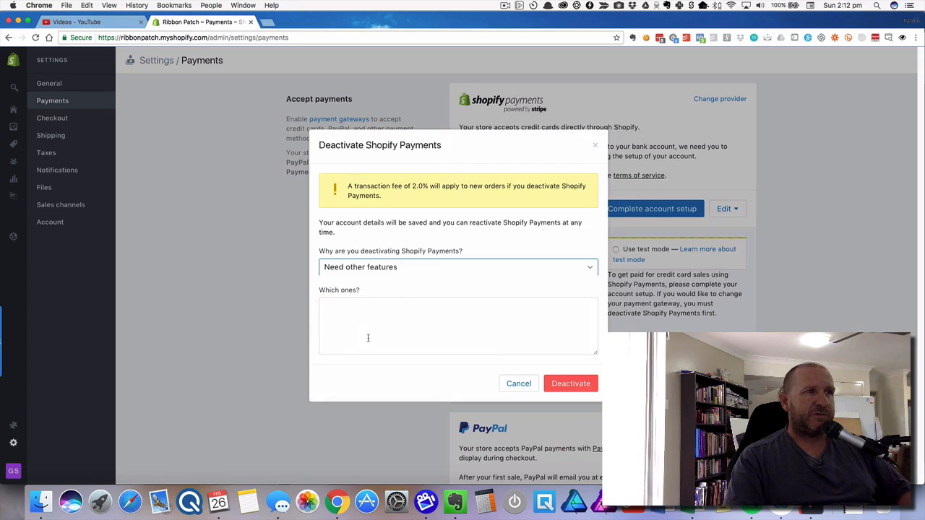
pyautogui.click(408, 266)
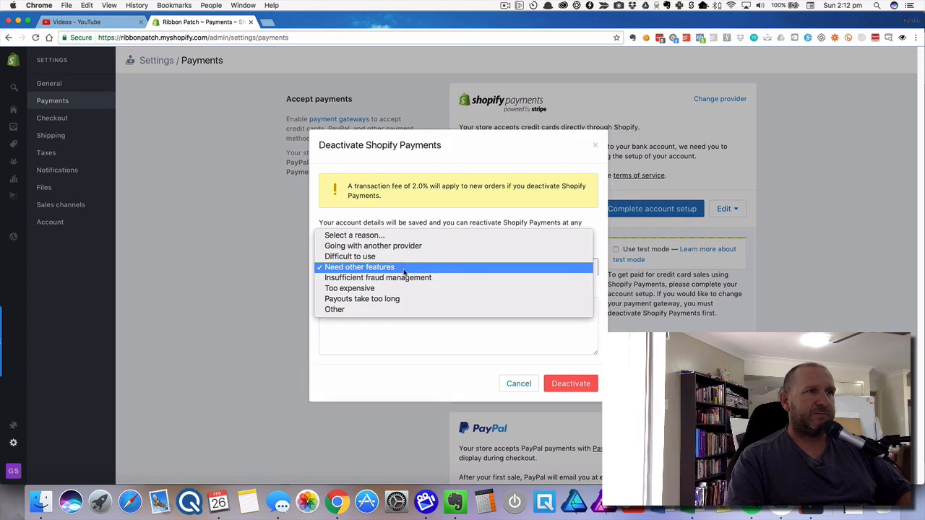
pyautogui.click(387, 309)
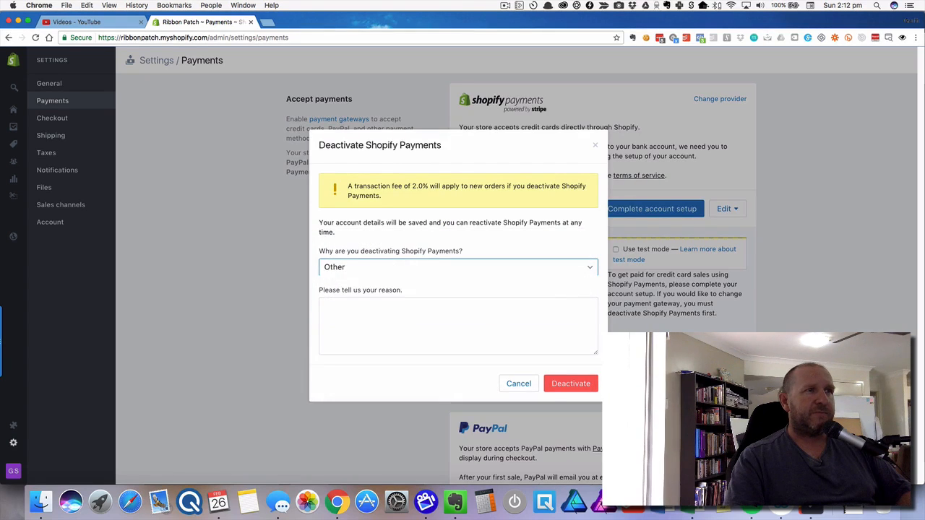
pyautogui.click(575, 384)
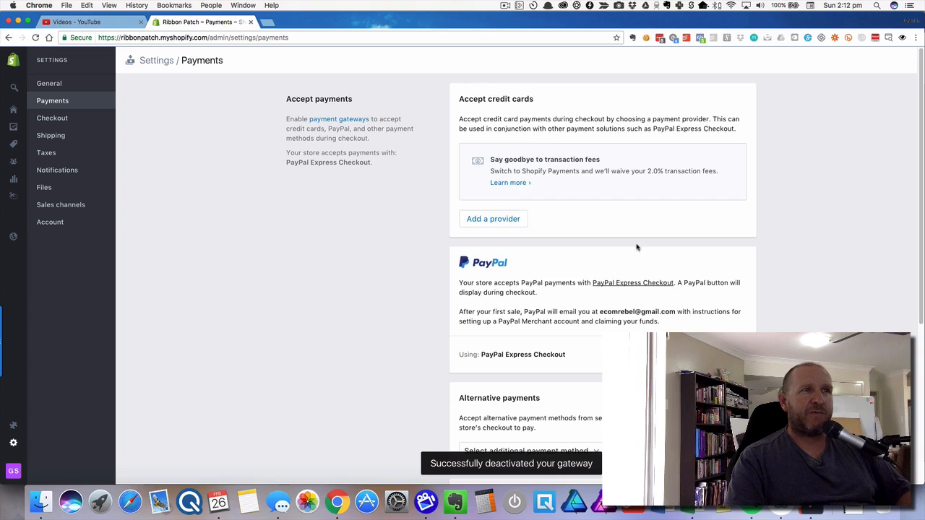
# Step: Deactivate PayPal Express Checkout in the payment settings
pyautogui.scroll(-3, 637, 248)
pyautogui.click(732, 236)
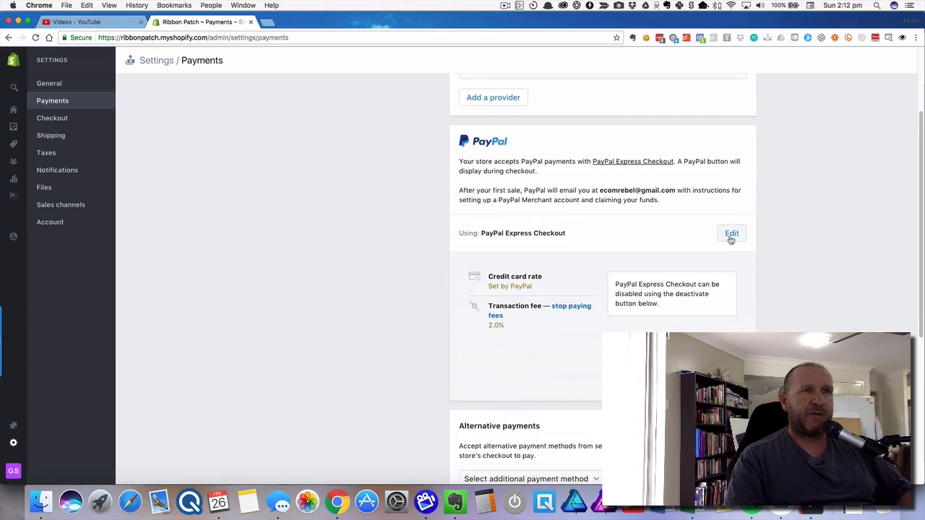
pyautogui.click(711, 377)
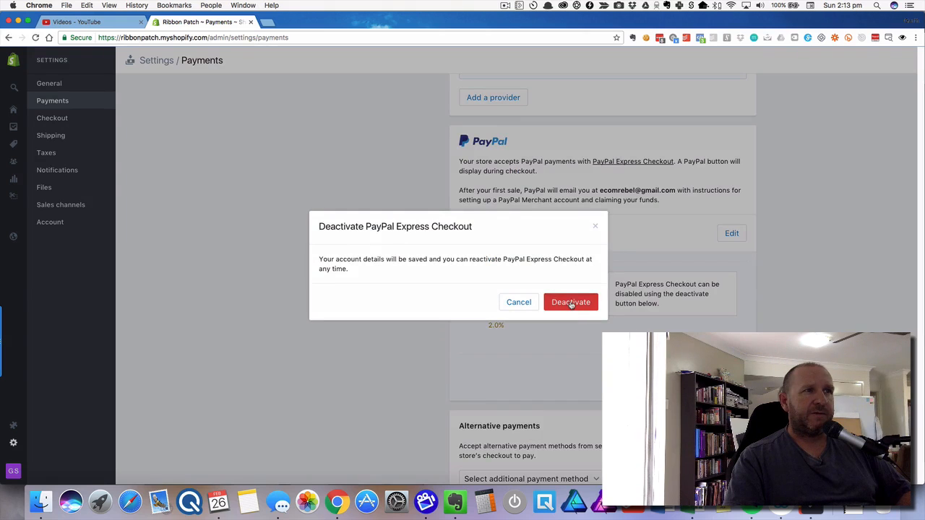
pyautogui.click(571, 302)
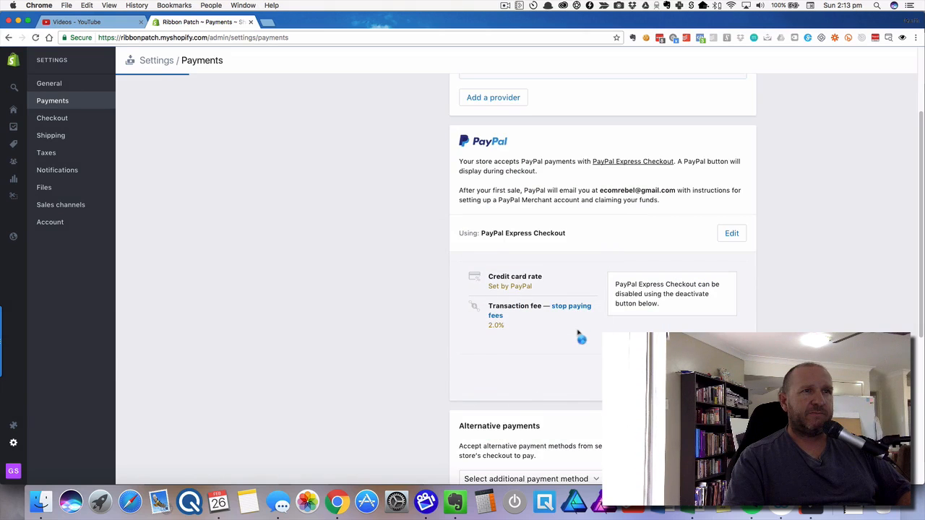
# Step: Examine the available PayPal methods and credit card provider options without selecting any of them
pyautogui.scroll(4, 780, 310)
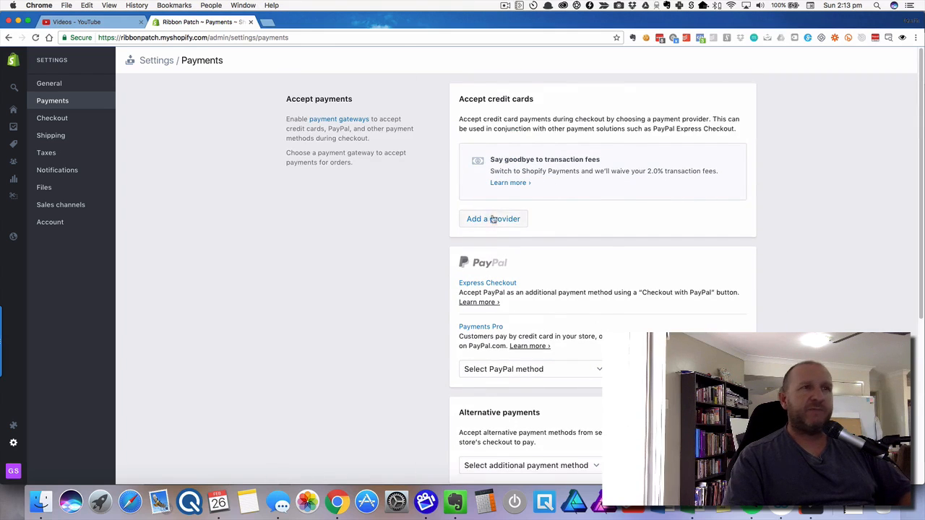
pyautogui.scroll(-5, 641, 264)
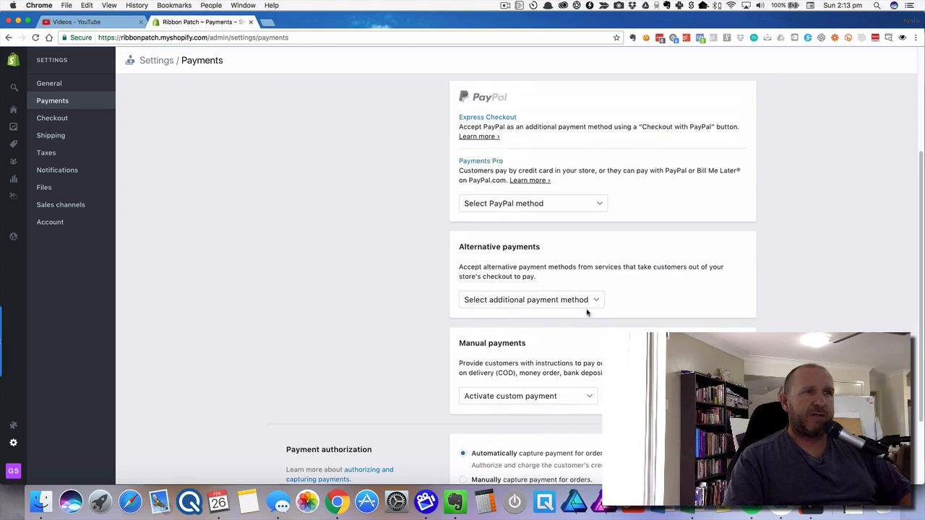
pyautogui.click(572, 205)
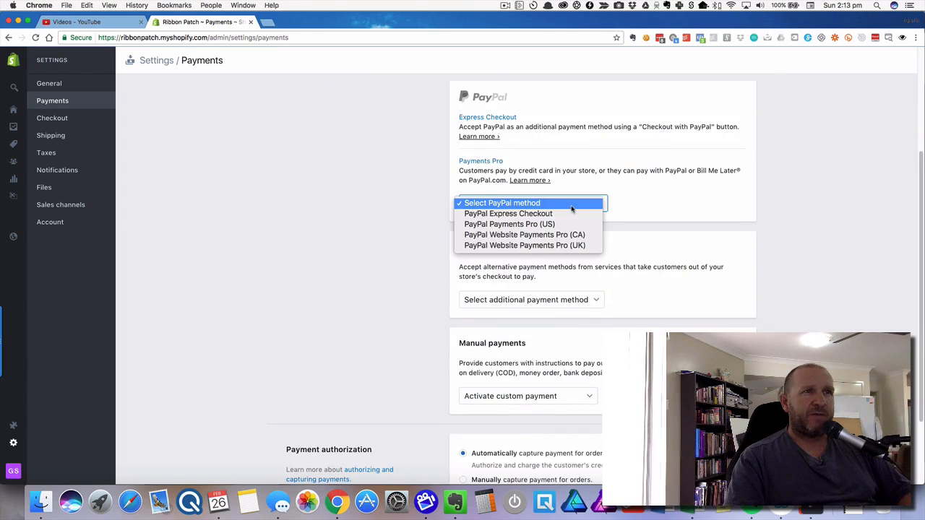
pyautogui.click(769, 206)
pyautogui.scroll(1, 688, 230)
pyautogui.scroll(4, 688, 230)
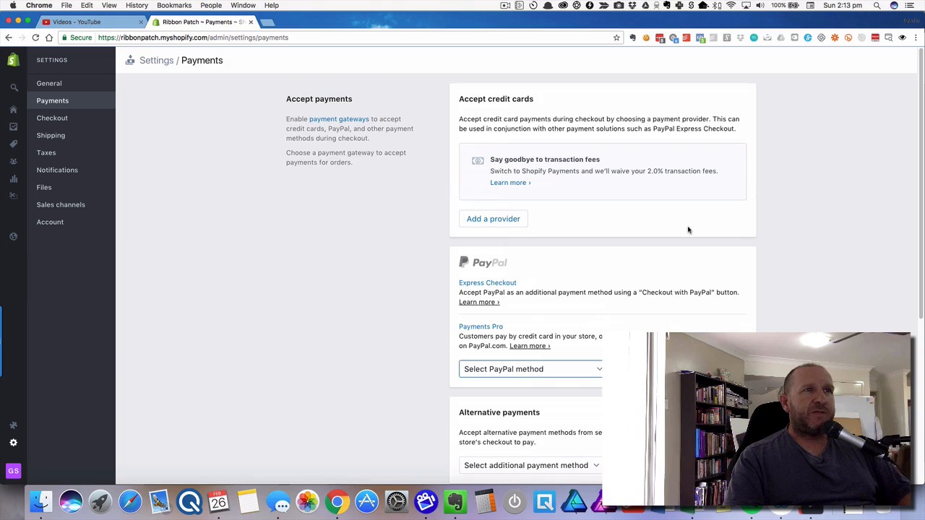
pyautogui.click(490, 221)
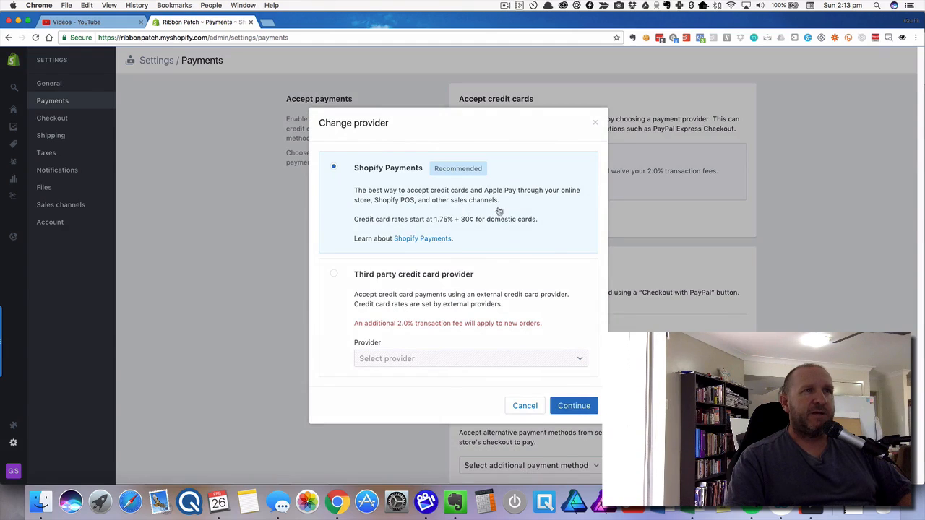
pyautogui.click(531, 409)
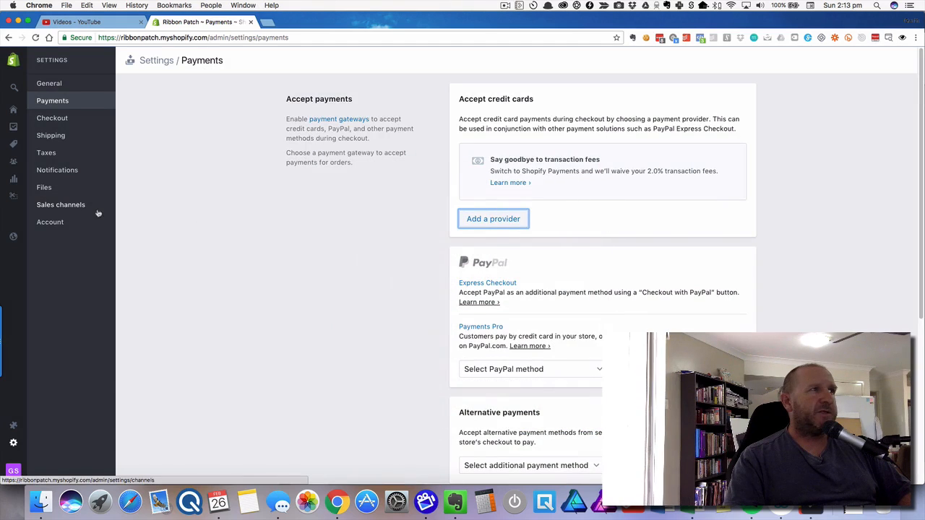
# Step: Look over the account settings, and check the store address country choices in the general settings, keeping Australia selected
pyautogui.click(45, 224)
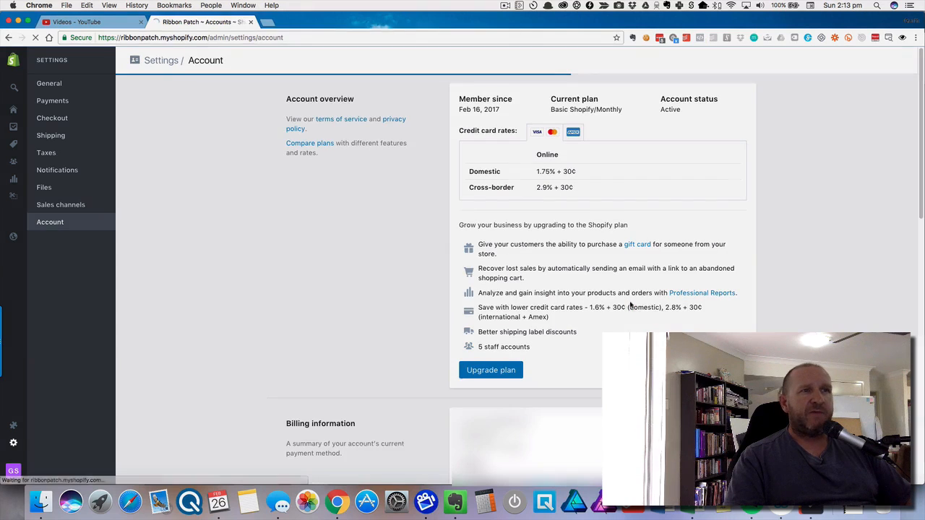
pyautogui.click(77, 92)
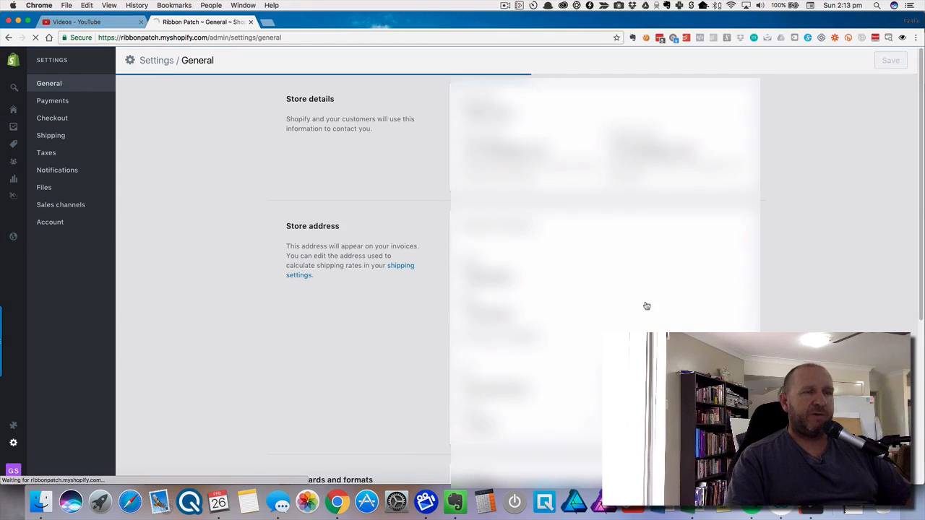
pyautogui.scroll(-5, 657, 311)
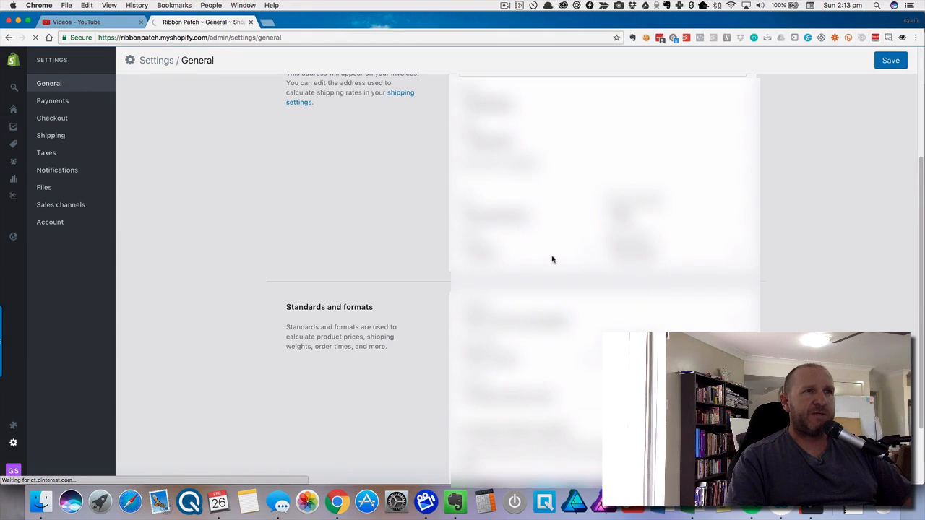
pyautogui.click(590, 254)
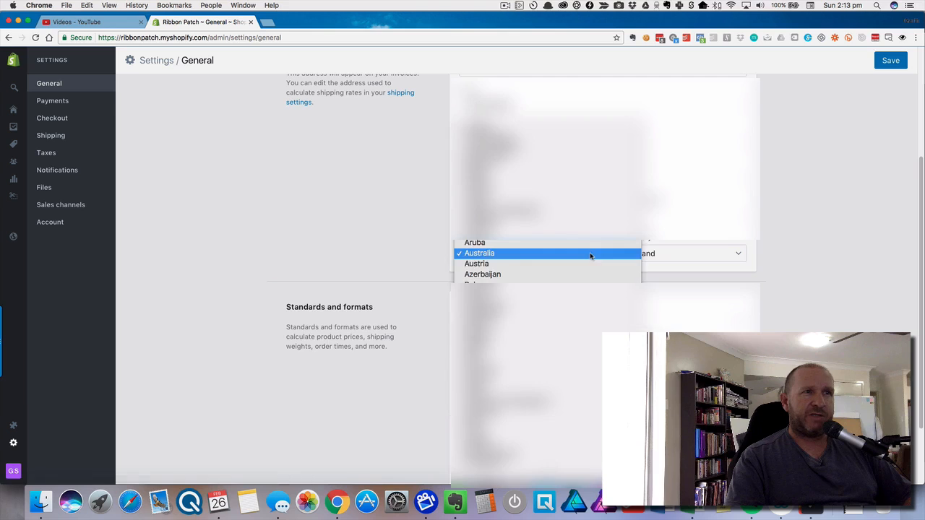
pyautogui.click(590, 255)
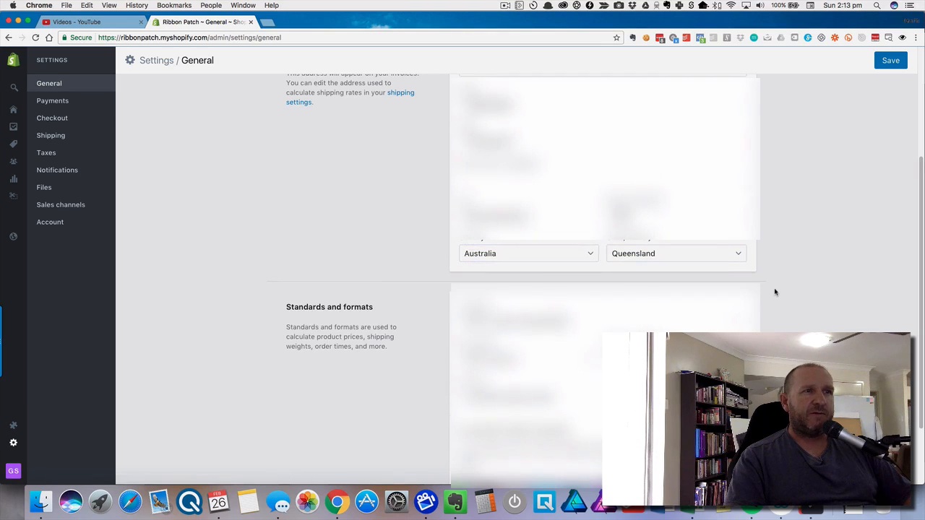
# Step: Set the store currency to United States Dollars (USD) in the standards and formats settings and save
pyautogui.scroll(-2, 619, 325)
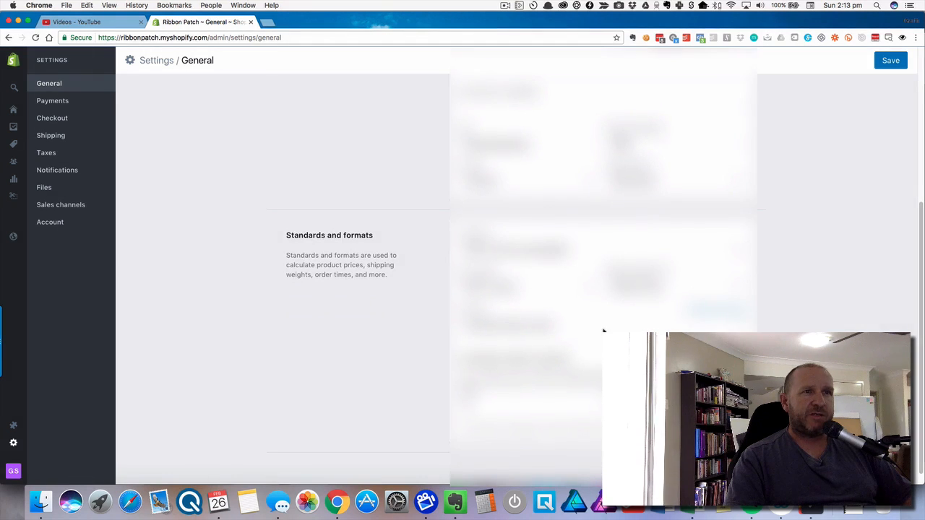
pyautogui.scroll(3, 602, 330)
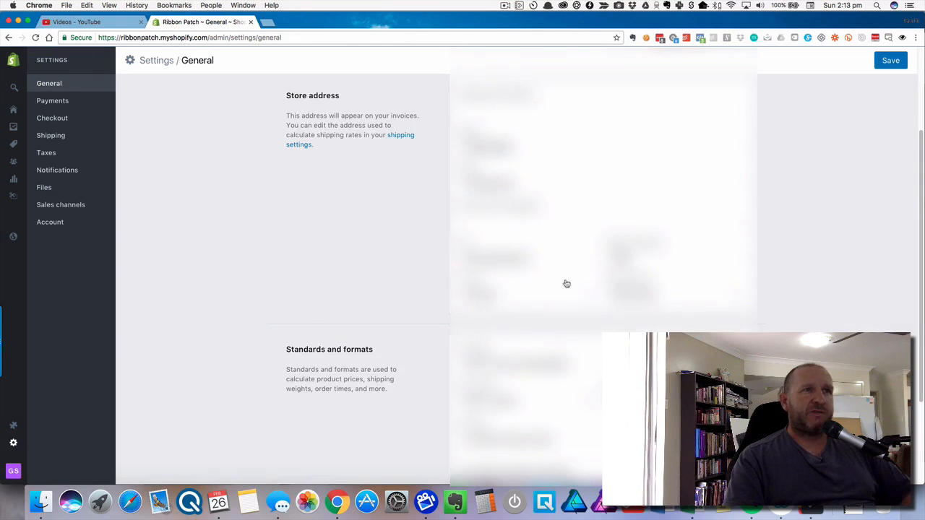
pyautogui.scroll(-3, 567, 303)
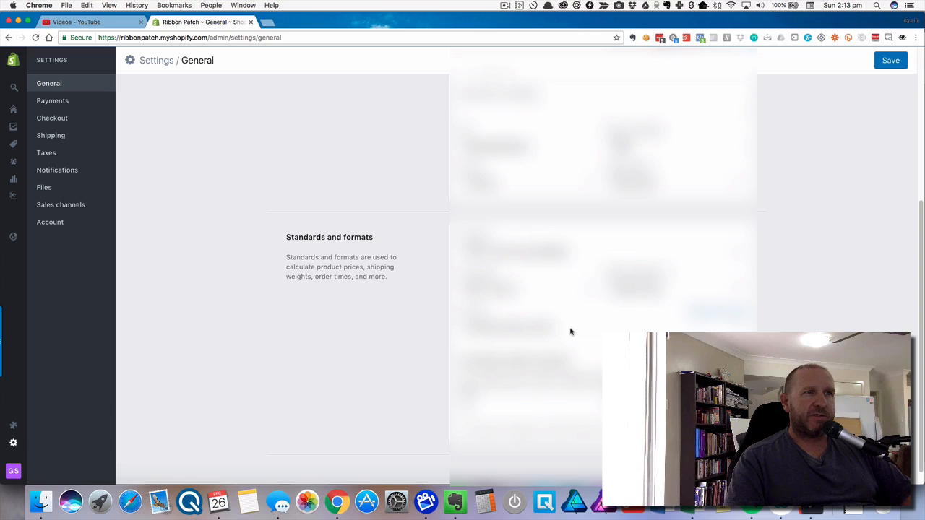
pyautogui.click(571, 332)
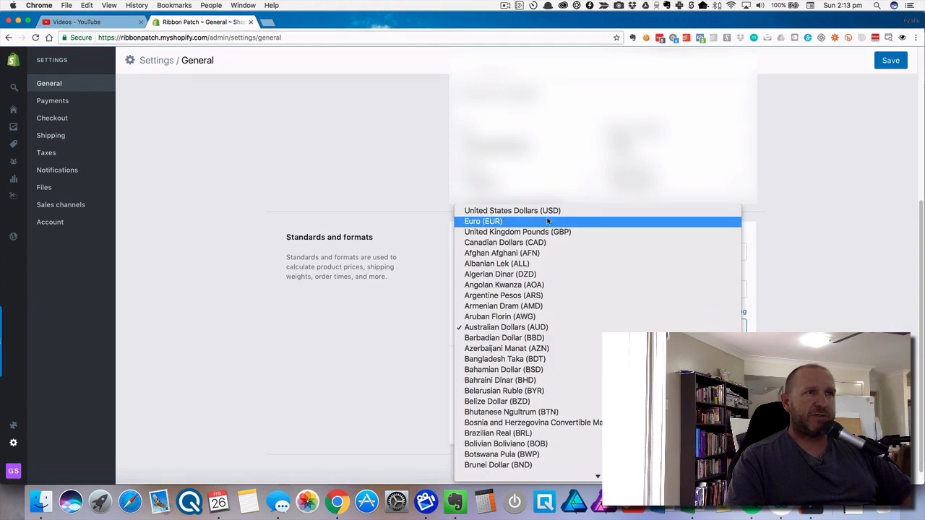
pyautogui.click(550, 211)
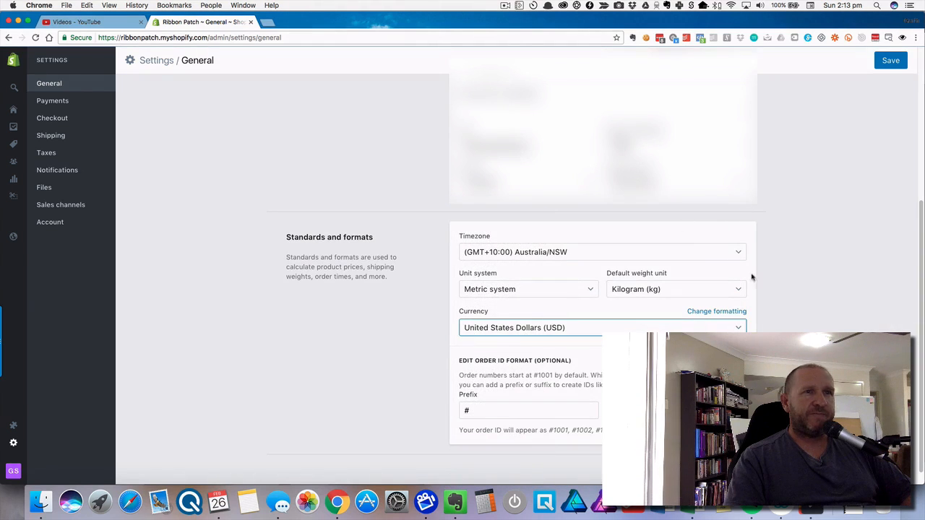
pyautogui.scroll(-1, 809, 428)
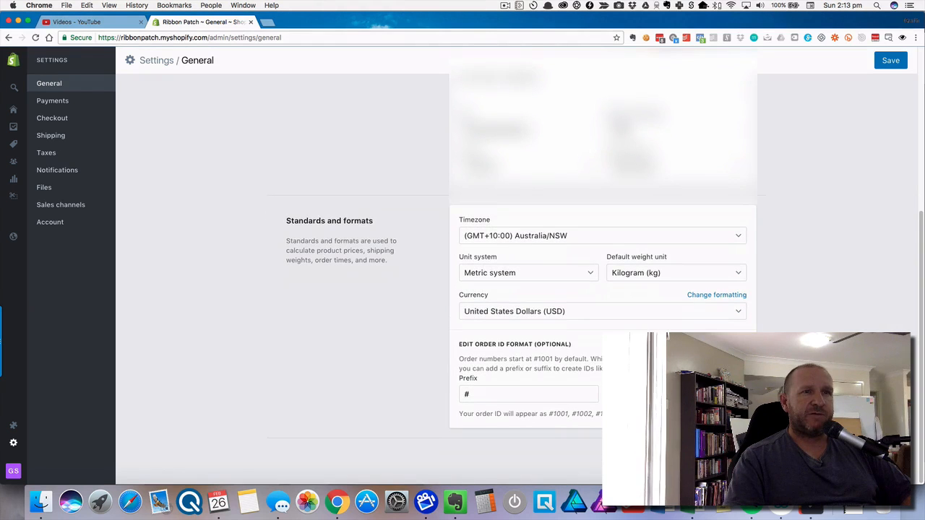
pyautogui.click(891, 61)
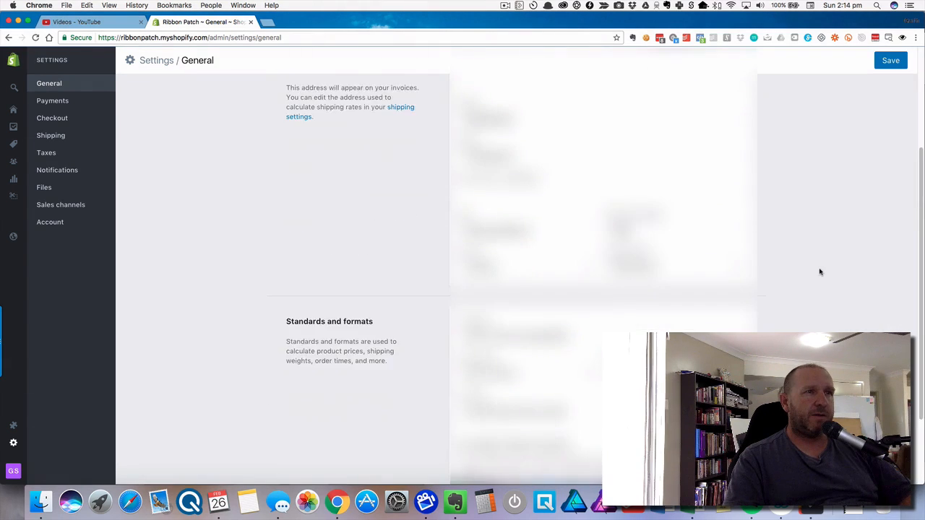
# Step: Change the store's unit system to Imperial system and save the general settings
pyautogui.scroll(-3, 819, 272)
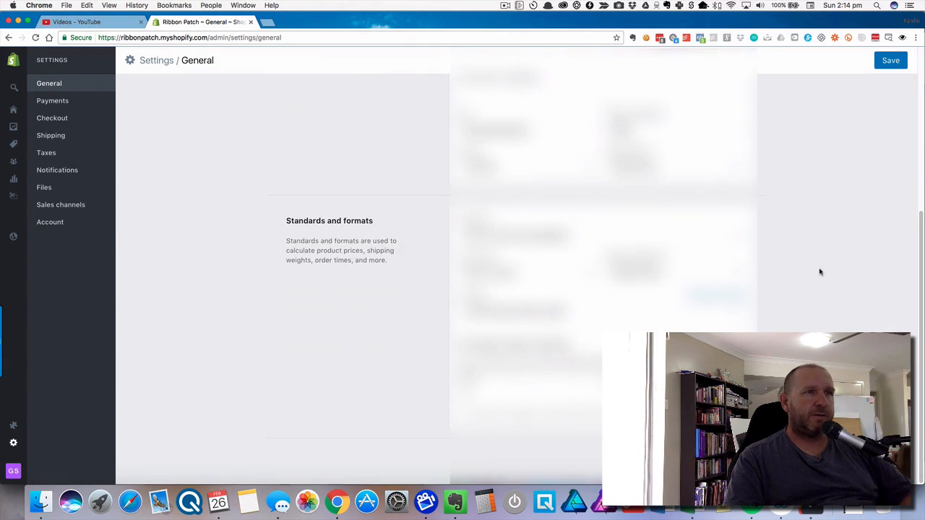
pyautogui.click(572, 273)
pyautogui.click(571, 263)
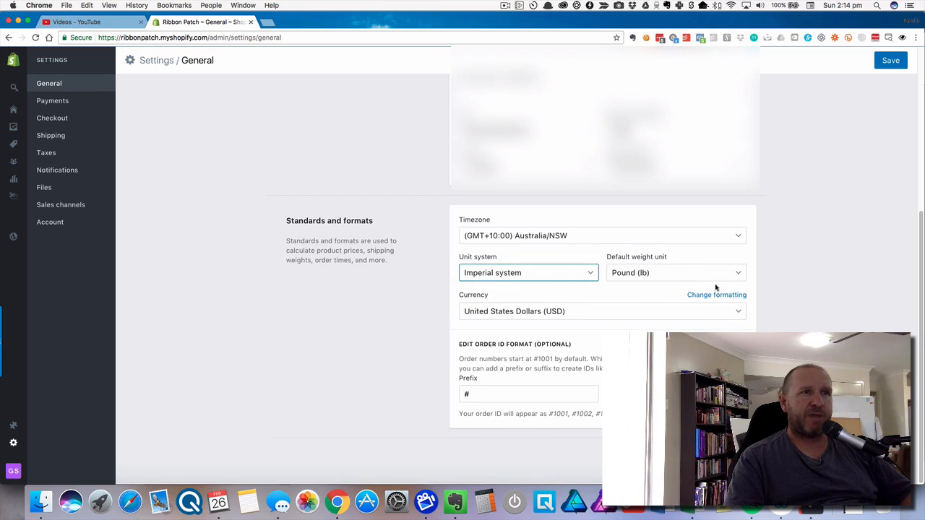
pyautogui.click(824, 313)
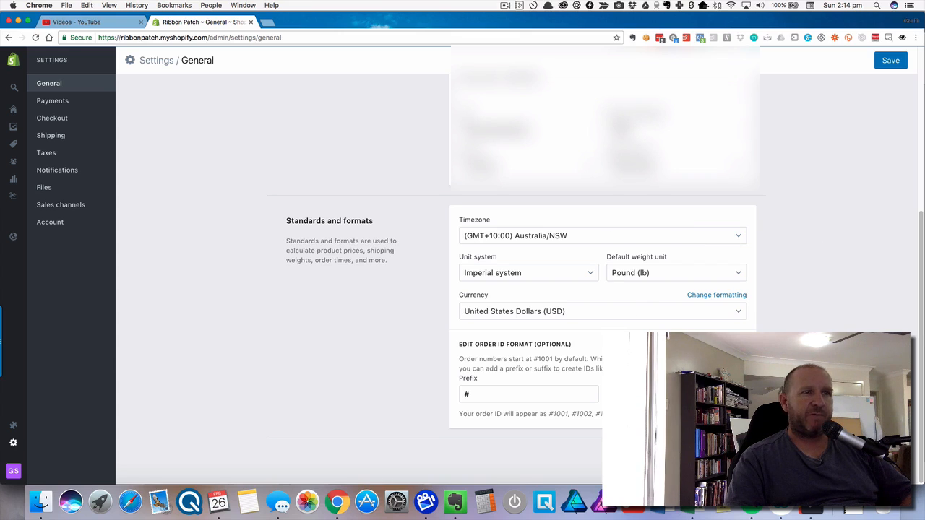
pyautogui.click(891, 61)
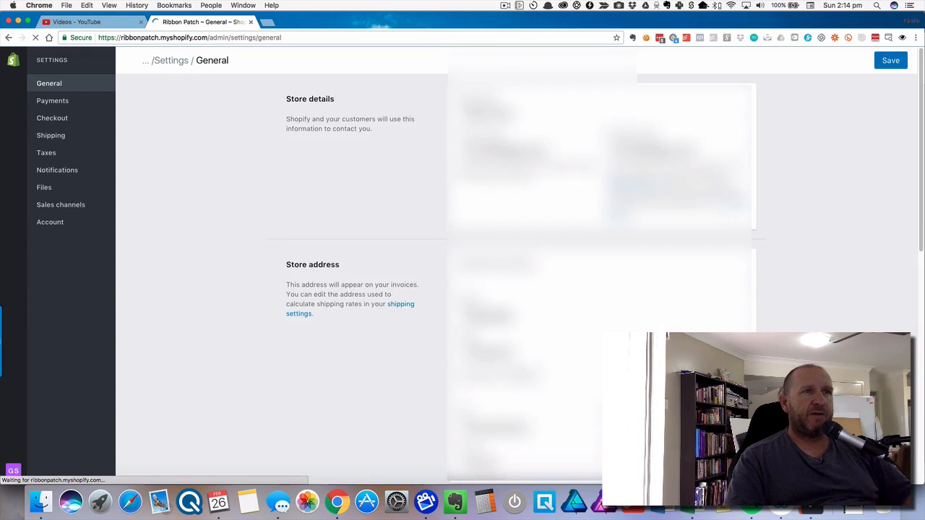
# Step: Review the store details, store address, and standards and formats in the general settings, and save the page again
pyautogui.scroll(-3, 548, 173)
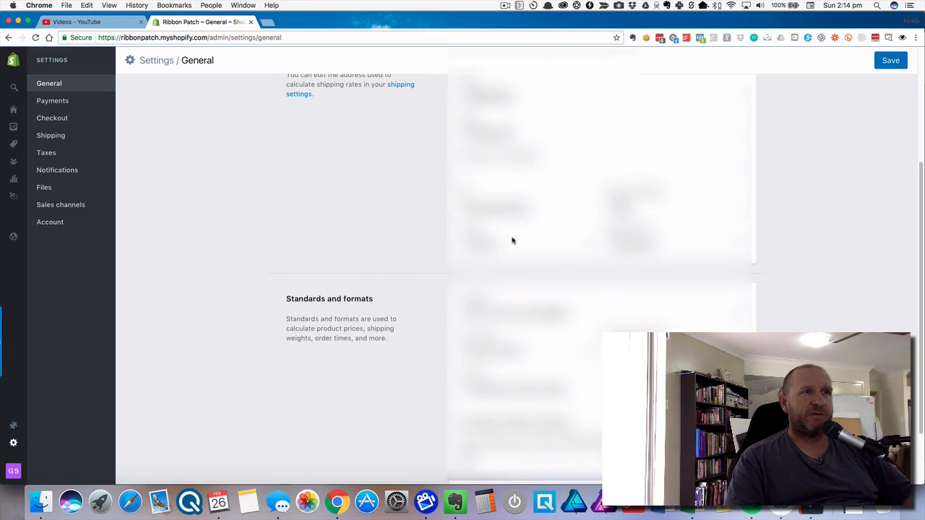
pyautogui.scroll(1, 524, 247)
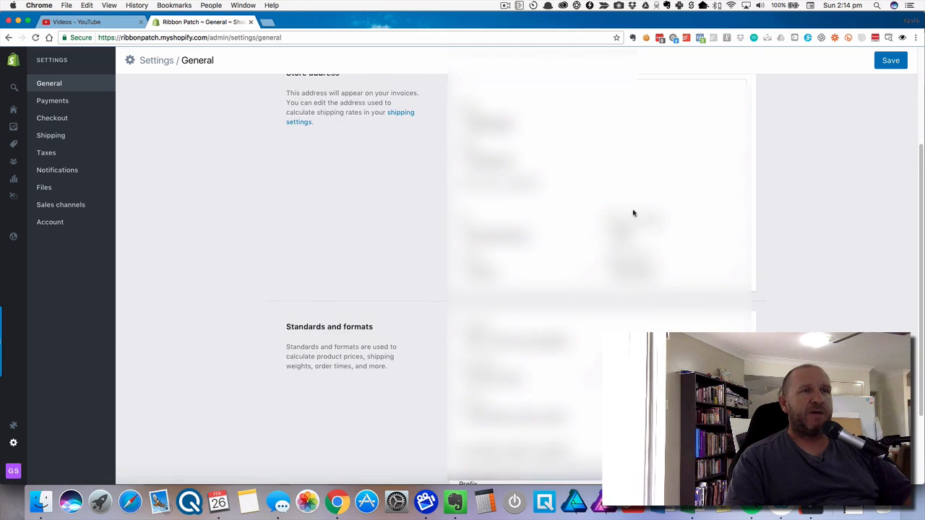
pyautogui.scroll(2, 635, 213)
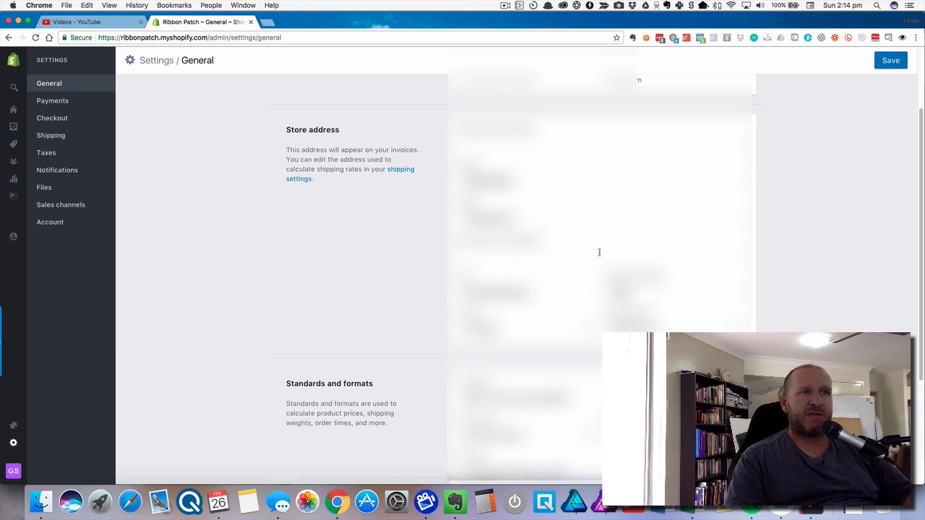
pyautogui.scroll(-2, 606, 276)
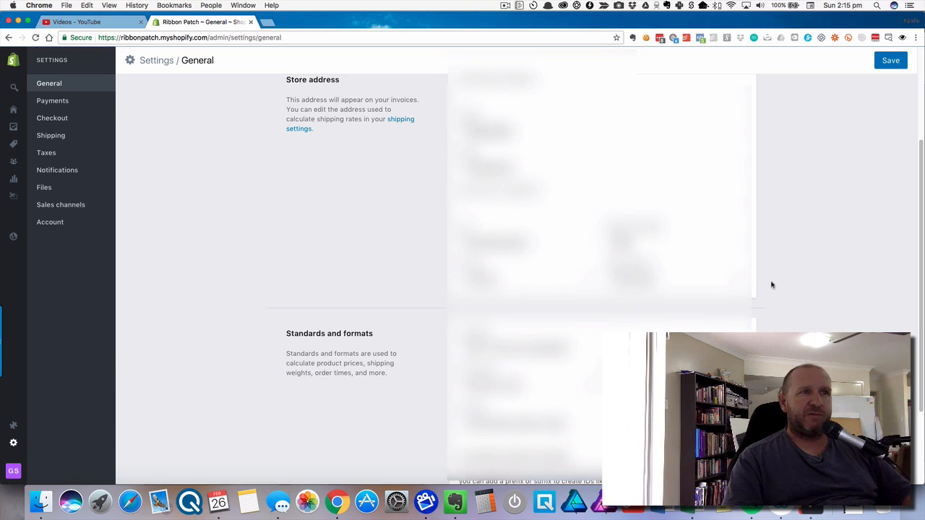
pyautogui.scroll(2, 768, 328)
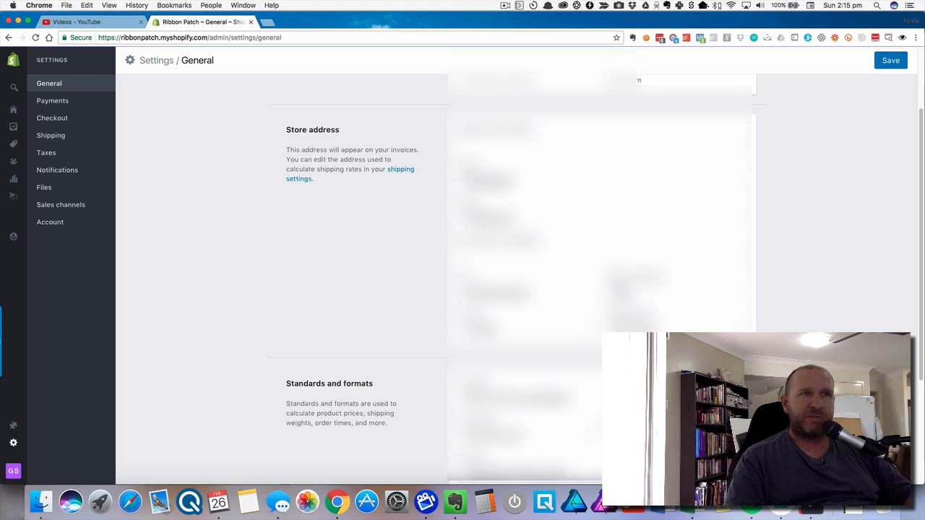
pyautogui.scroll(3, 600, 275)
pyautogui.scroll(-5, 511, 281)
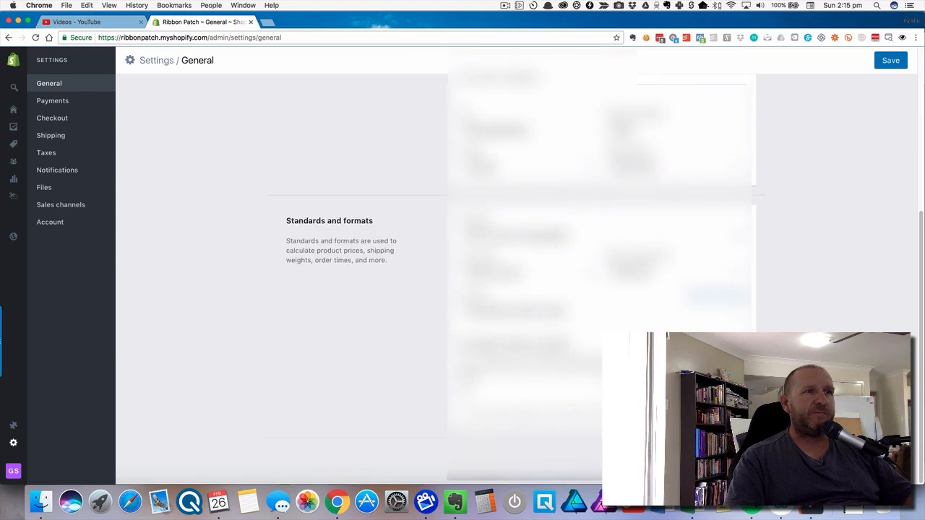
pyautogui.scroll(5, 511, 281)
pyautogui.click(886, 63)
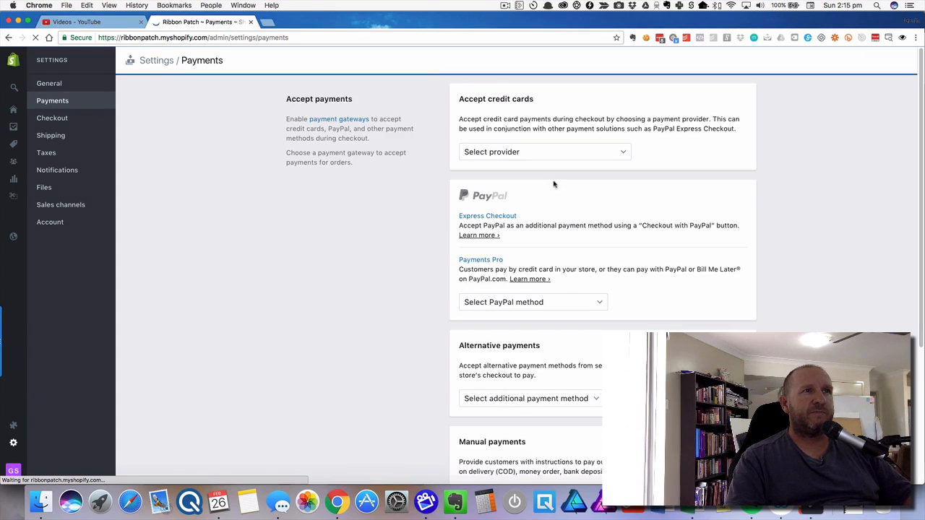
# Step: Choose Stripe as the credit card provider in the payment settings and activate it
pyautogui.click(594, 151)
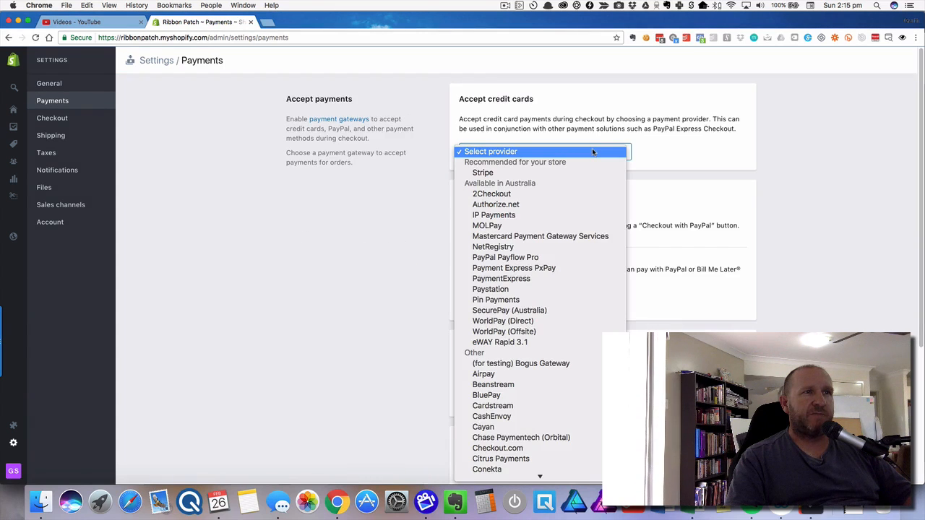
pyautogui.scroll(-10, 567, 222)
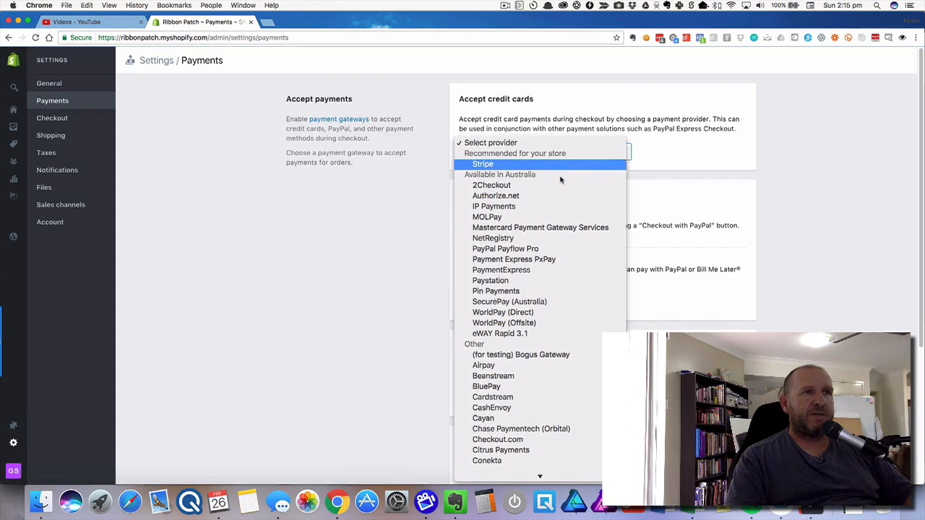
pyautogui.scroll(-5, 566, 222)
pyautogui.scroll(15, 567, 222)
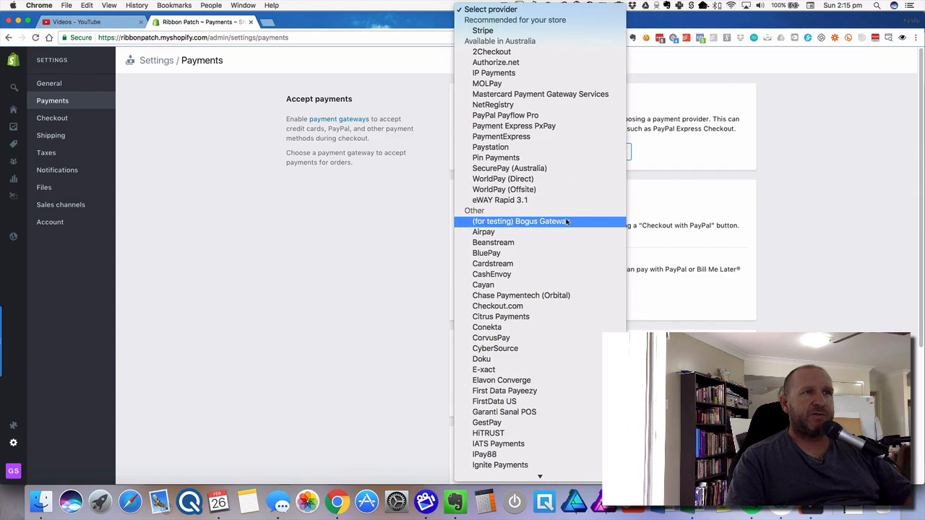
pyautogui.click(483, 30)
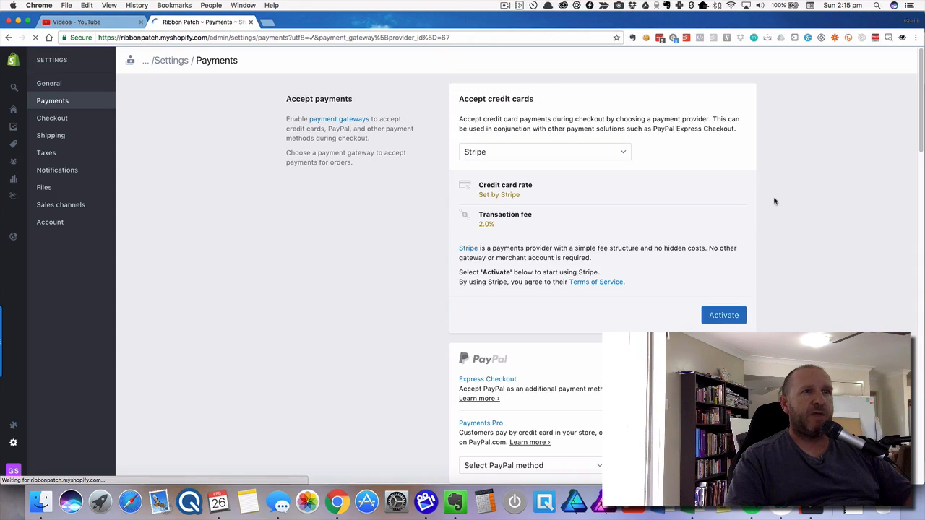
pyautogui.scroll(-1, 536, 310)
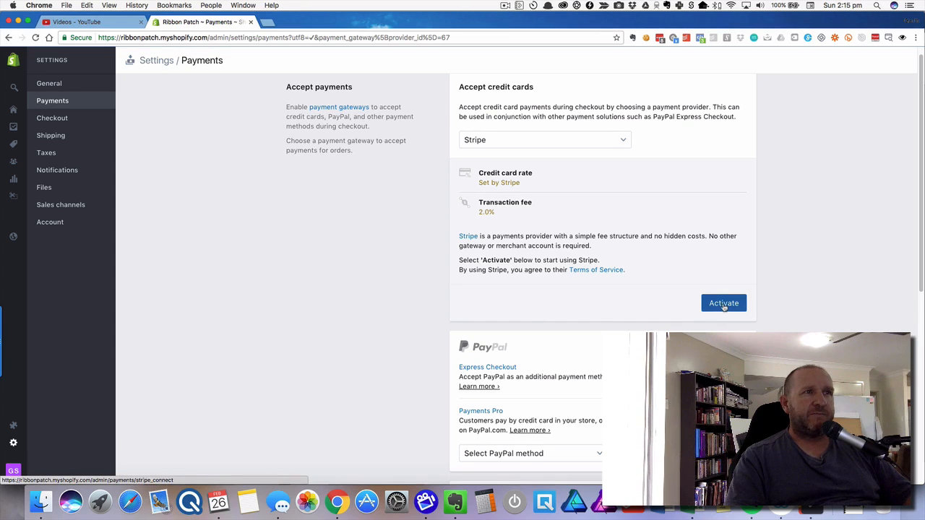
pyautogui.click(723, 304)
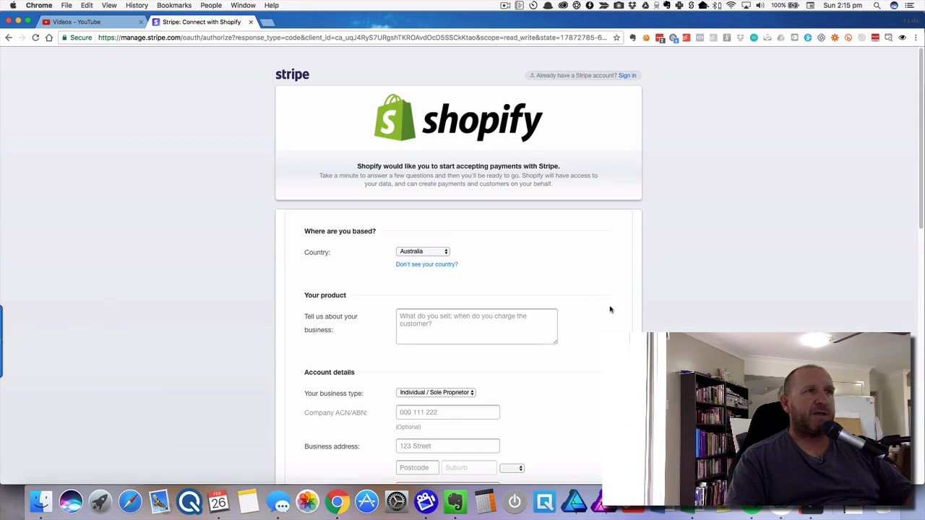
# Step: Examine the Stripe application form's country, product, account and personal detail fields, including the business type options
pyautogui.scroll(-2, 613, 301)
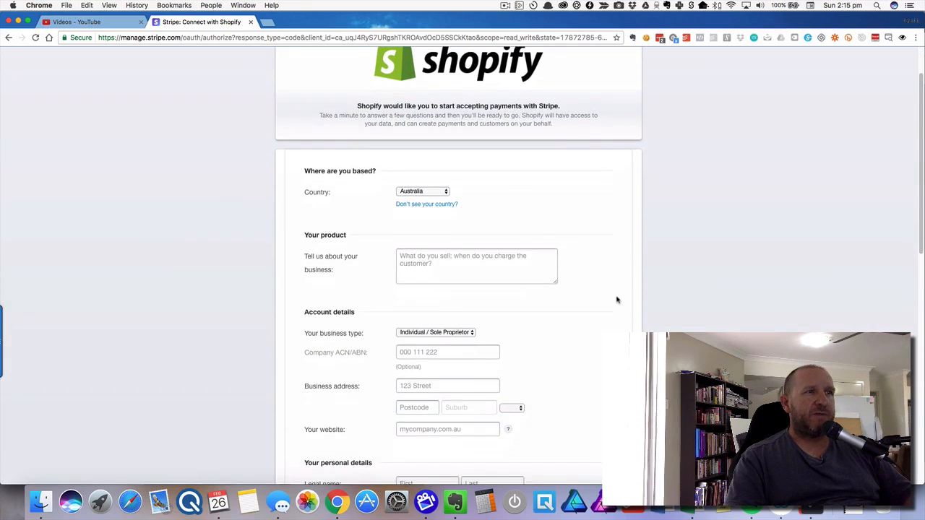
pyautogui.scroll(2, 617, 300)
pyautogui.scroll(-2, 600, 292)
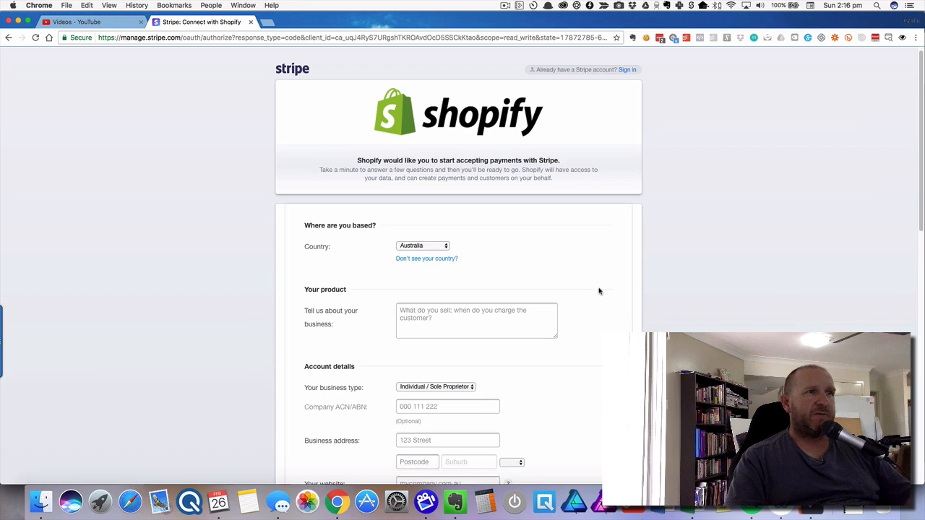
pyautogui.scroll(-3, 603, 291)
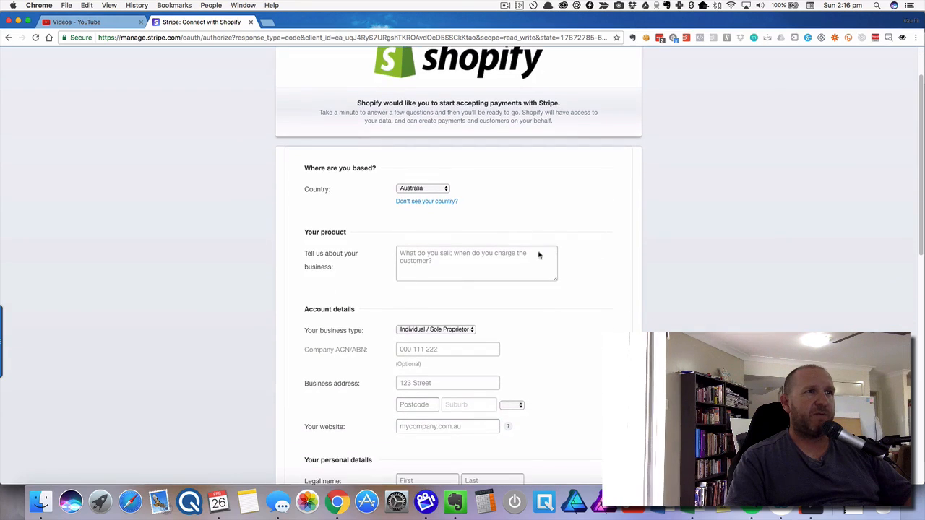
pyautogui.scroll(-4, 606, 255)
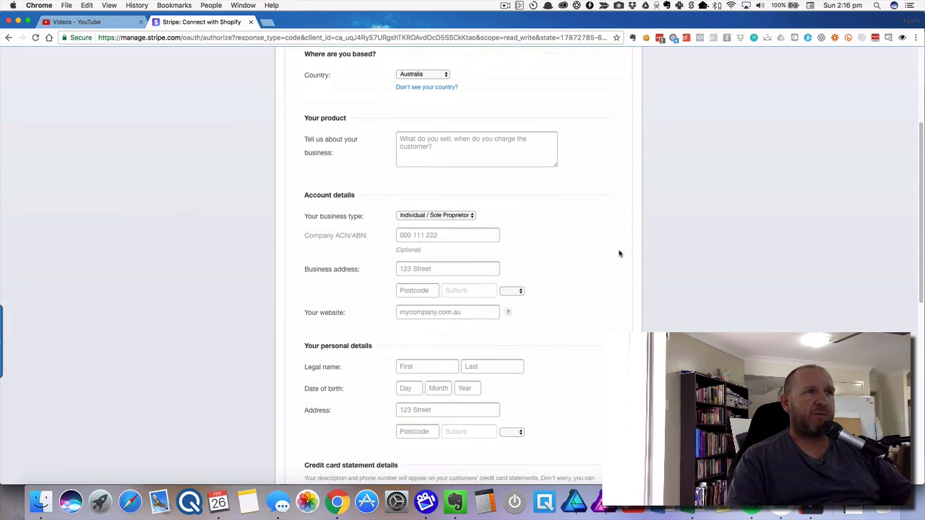
pyautogui.click(470, 192)
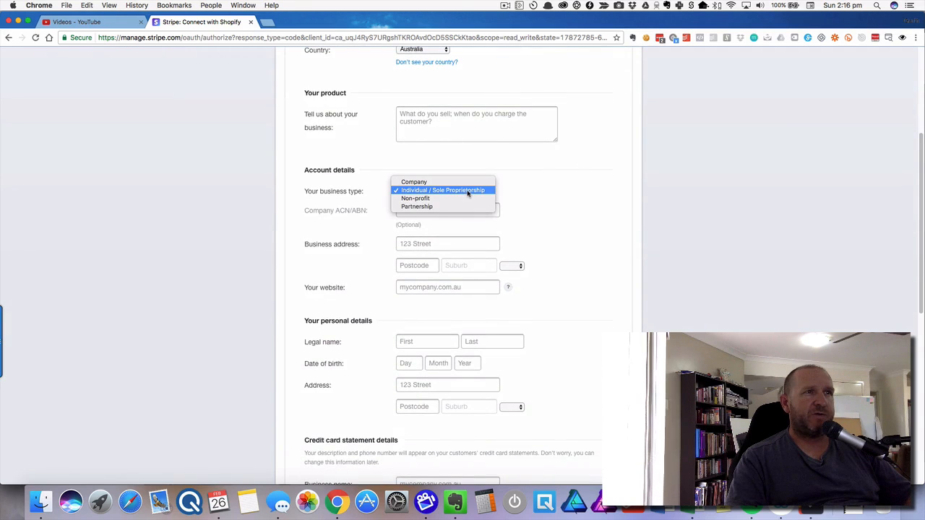
pyautogui.click(546, 191)
pyautogui.scroll(-1, 631, 218)
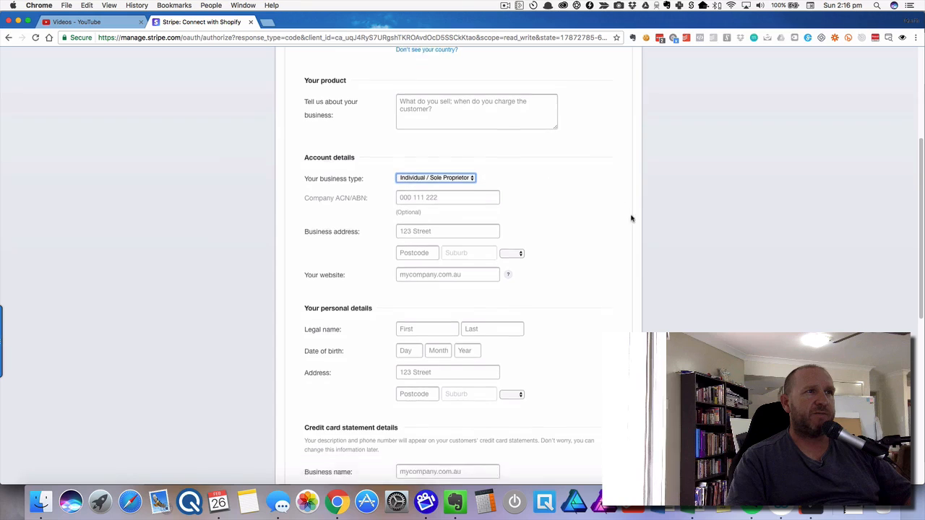
# Step: Examine the rest of the Stripe application form, including the personal, credit card statement, bank, direct debit and account-saving sections
pyautogui.scroll(-1, 631, 218)
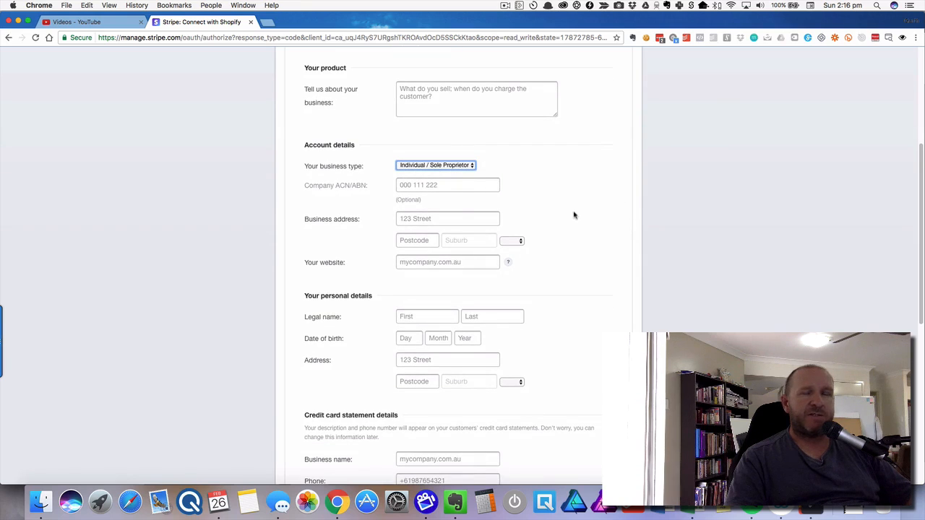
pyautogui.scroll(-2, 589, 229)
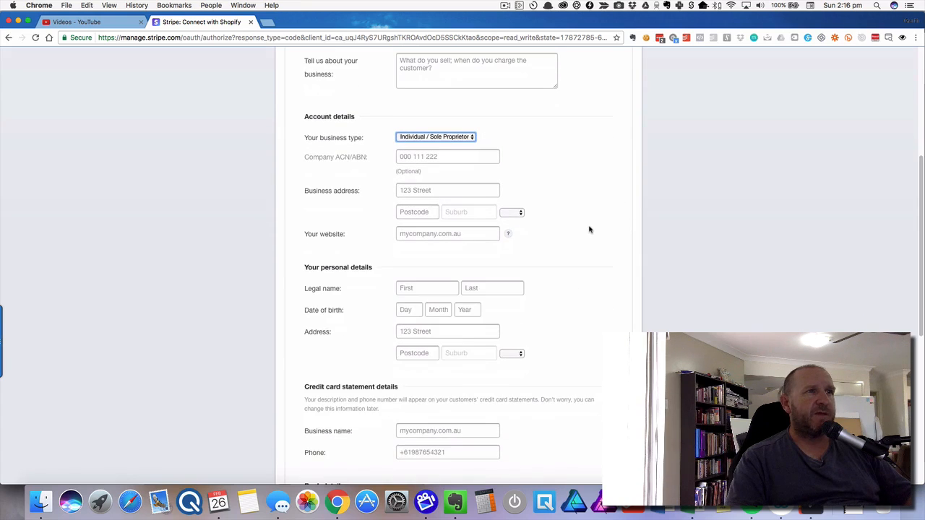
pyautogui.scroll(-2, 601, 250)
pyautogui.scroll(-2, 604, 264)
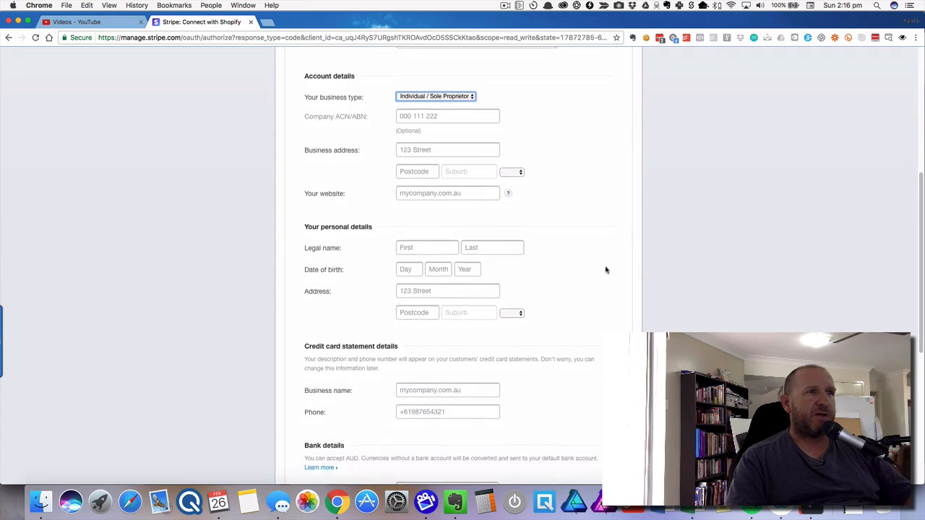
pyautogui.scroll(-8, 612, 262)
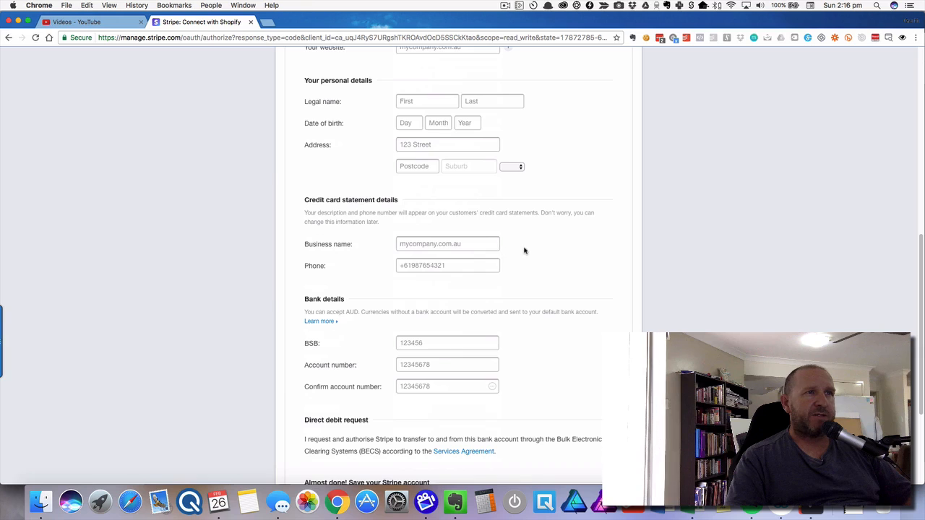
pyautogui.scroll(-2, 553, 254)
pyautogui.scroll(-8, 571, 257)
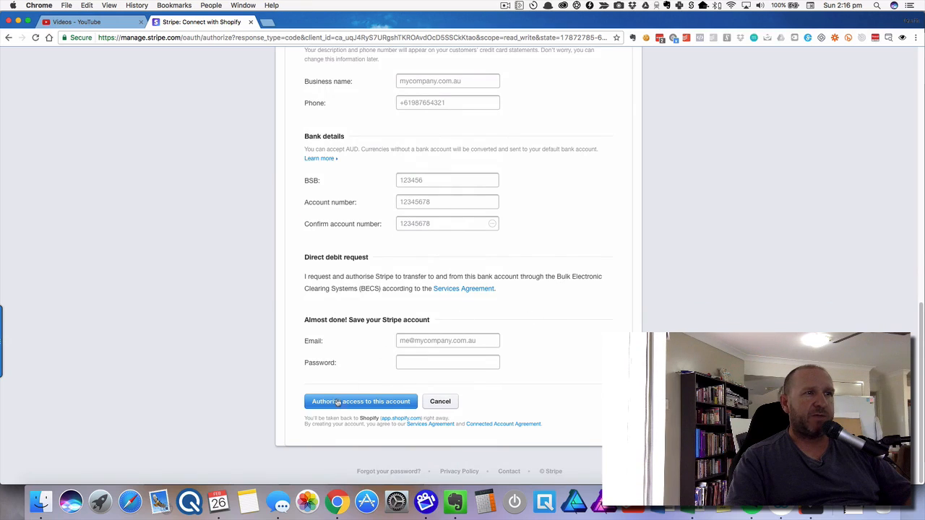
pyautogui.scroll(15, 595, 363)
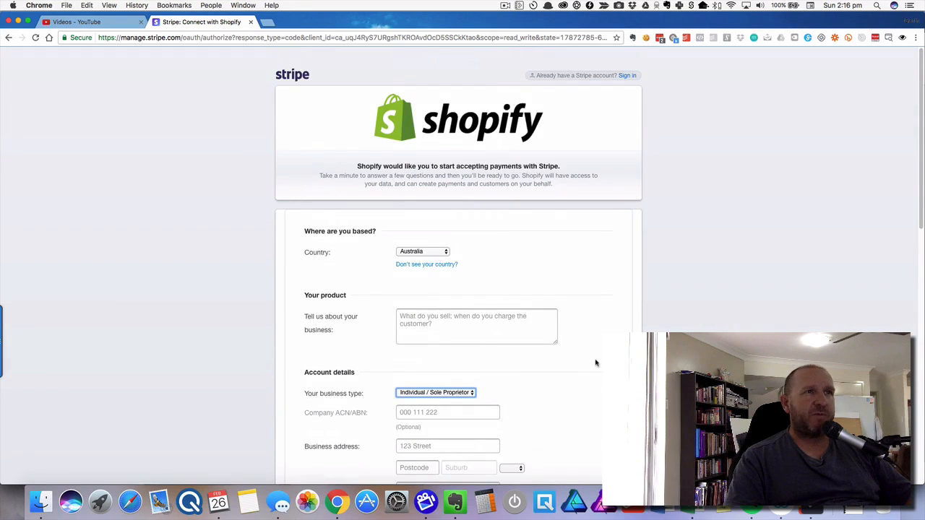
# Step: Sign in to the existing Stripe account with the saved email and password to connect it to the Shopify store
pyautogui.click(628, 76)
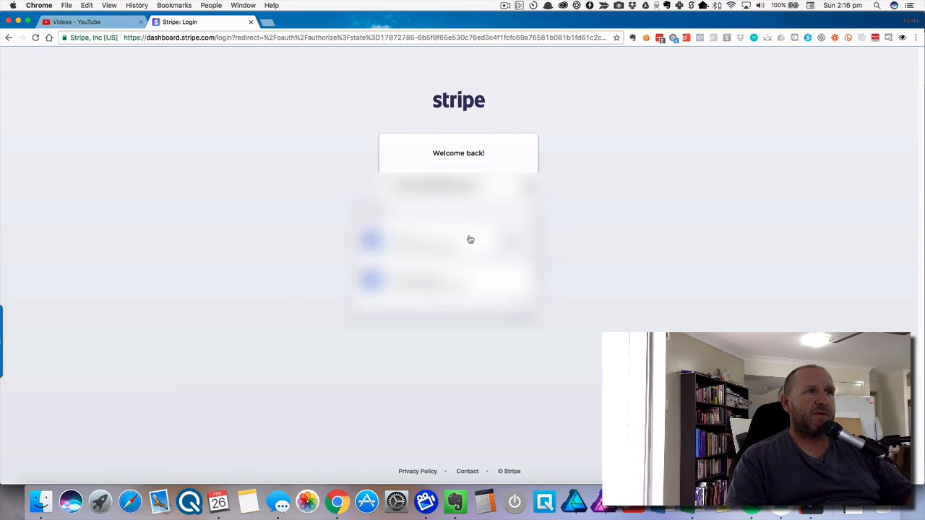
pyautogui.click(470, 239)
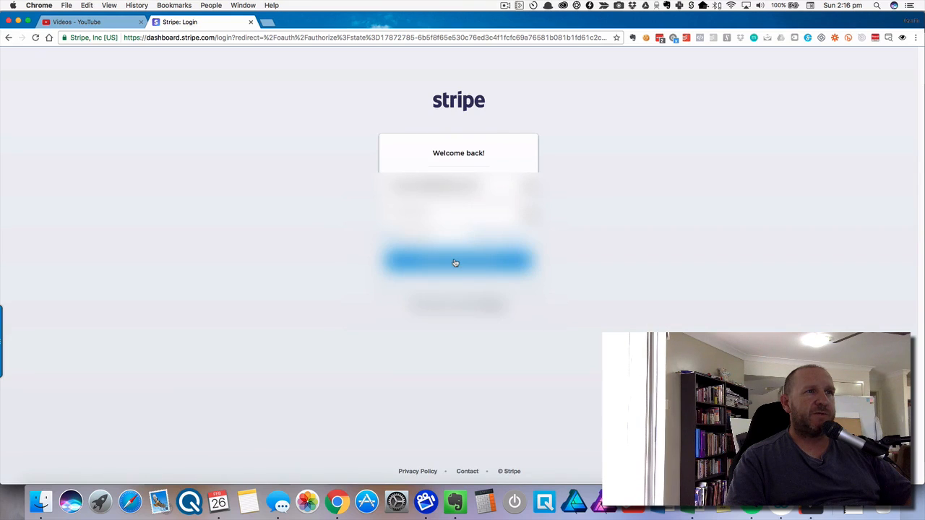
pyautogui.click(456, 263)
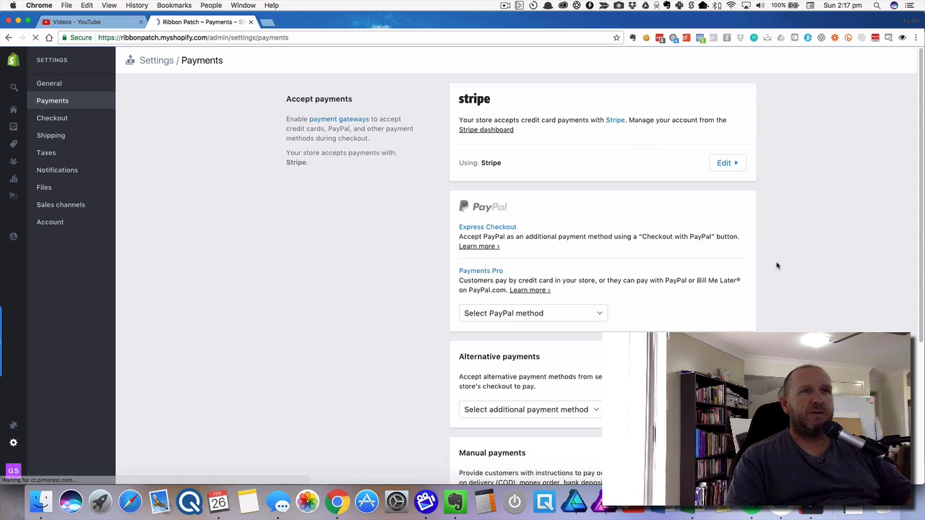
# Step: Choose PayPal Express Checkout as the store's PayPal method and activate it
pyautogui.scroll(-3, 780, 265)
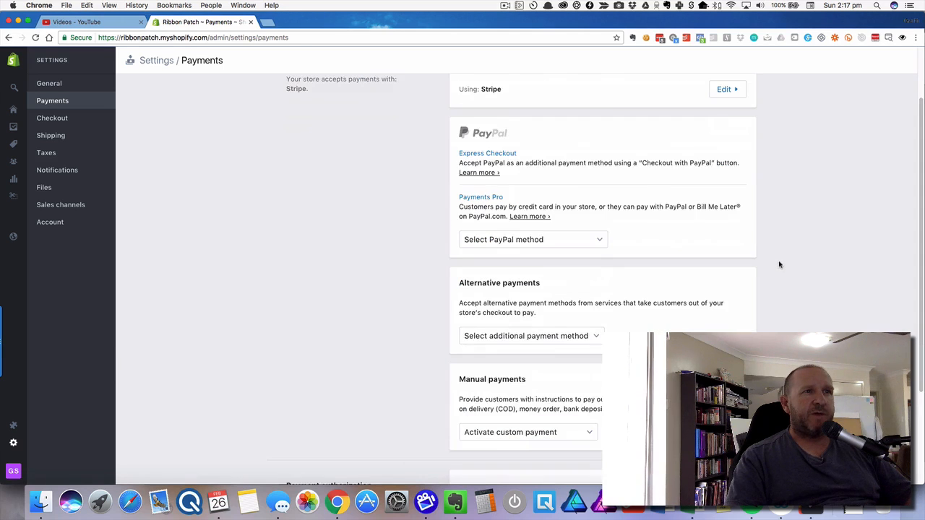
pyautogui.click(587, 230)
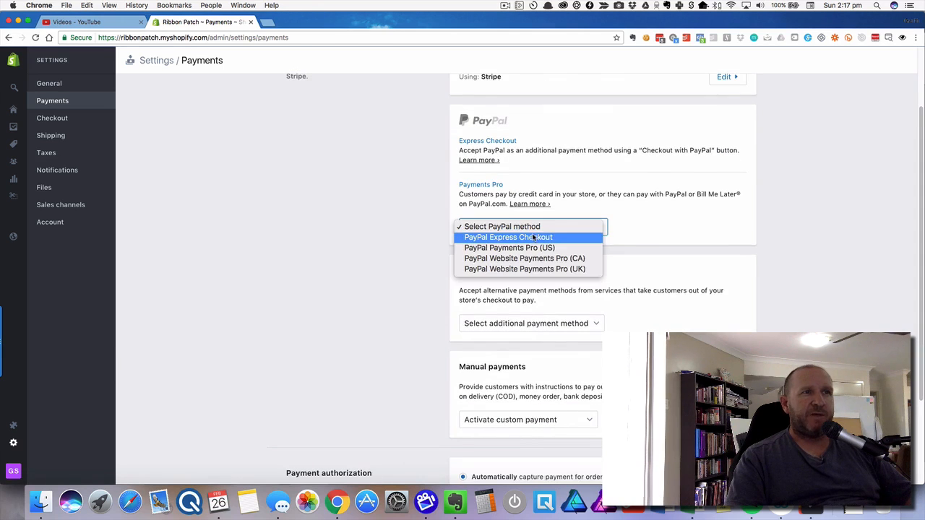
pyautogui.click(634, 240)
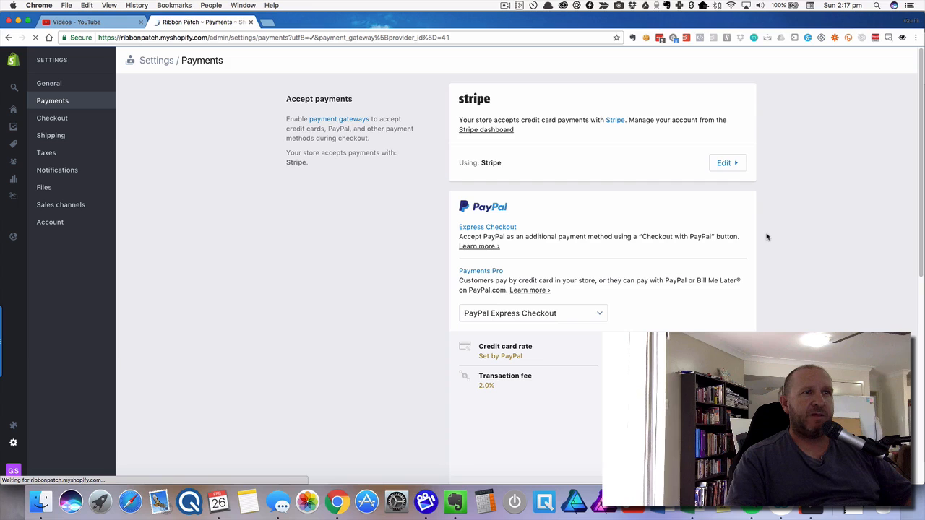
pyautogui.scroll(-5, 771, 234)
pyautogui.scroll(3, 772, 233)
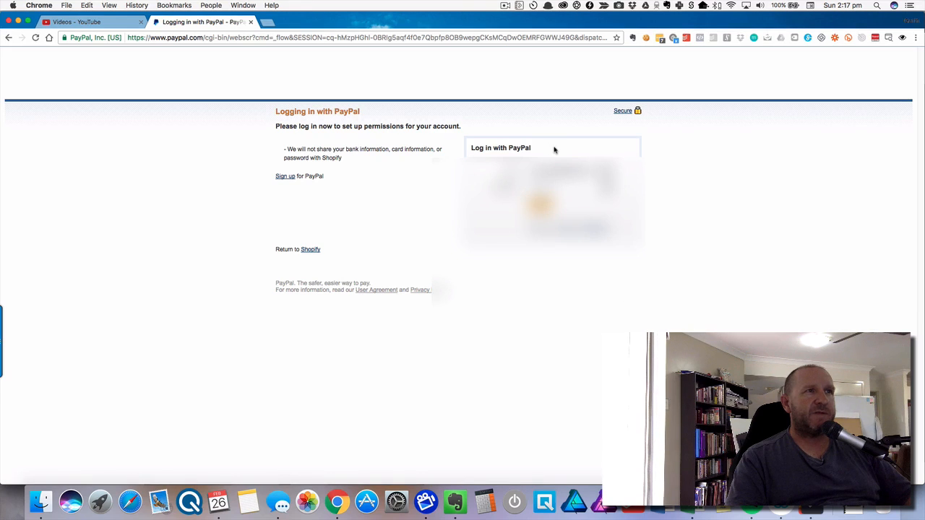
# Step: Log in to PayPal with a saved account's email and password and grant Shopify the requested permissions
pyautogui.click(608, 173)
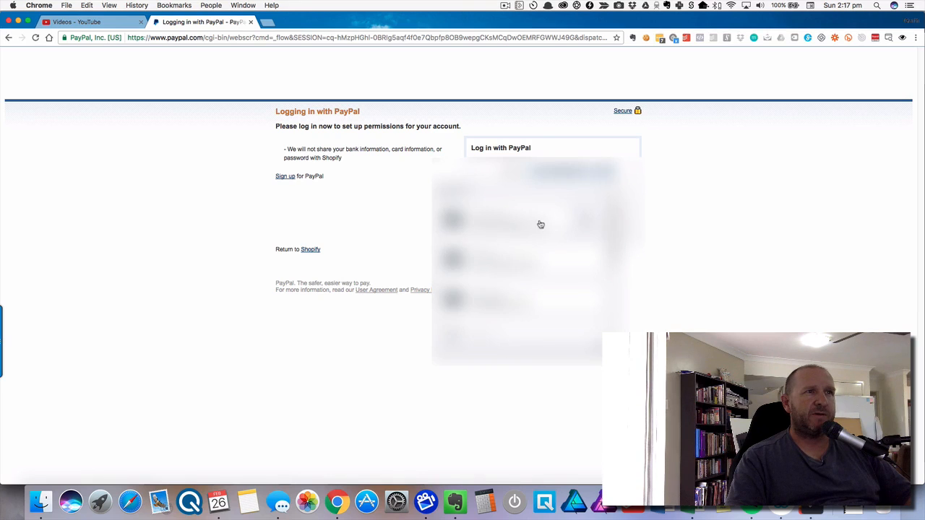
pyautogui.scroll(-1, 540, 224)
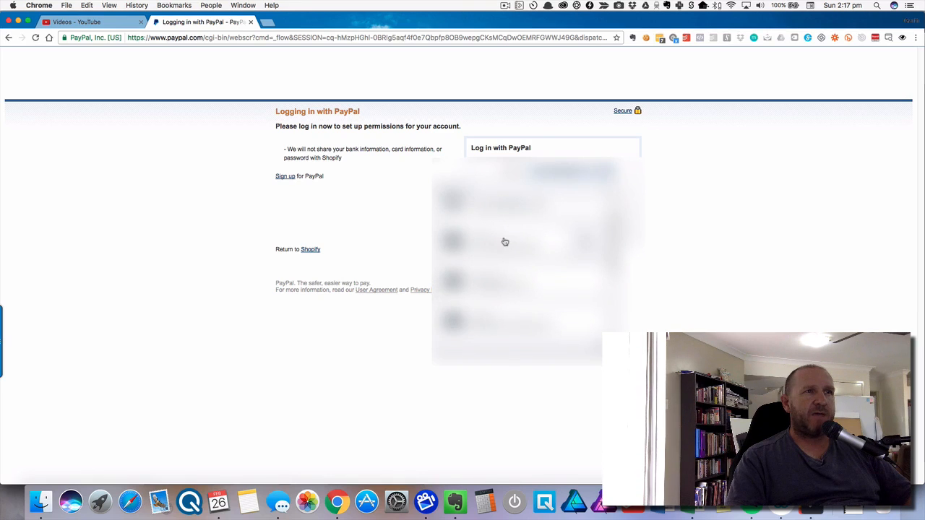
pyautogui.click(505, 240)
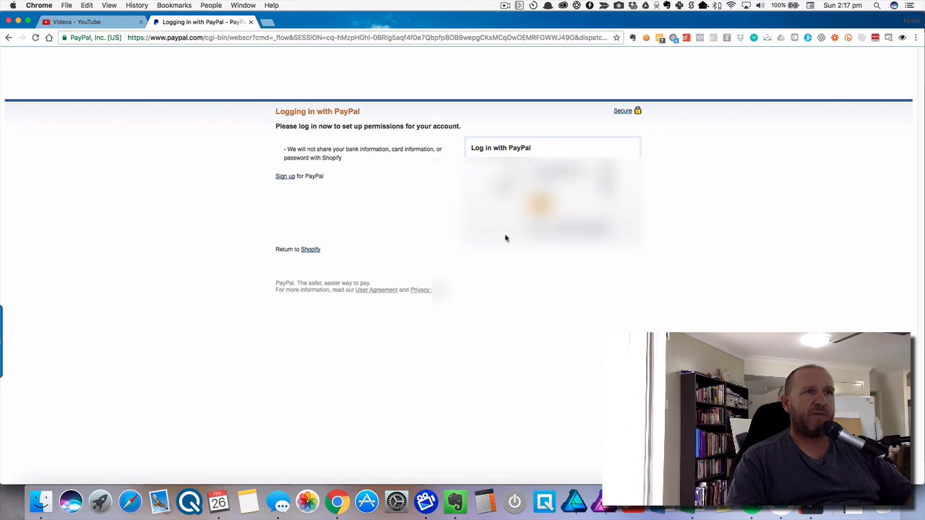
pyautogui.click(543, 208)
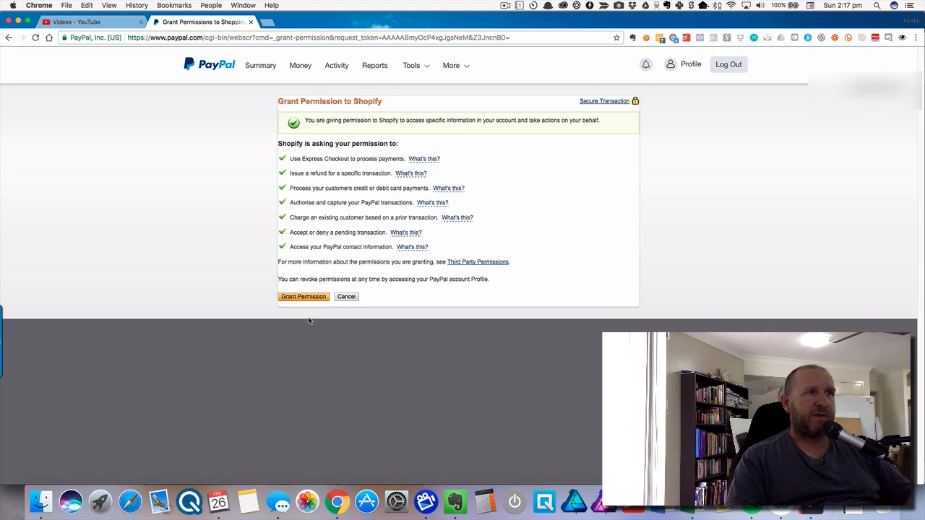
pyautogui.click(302, 297)
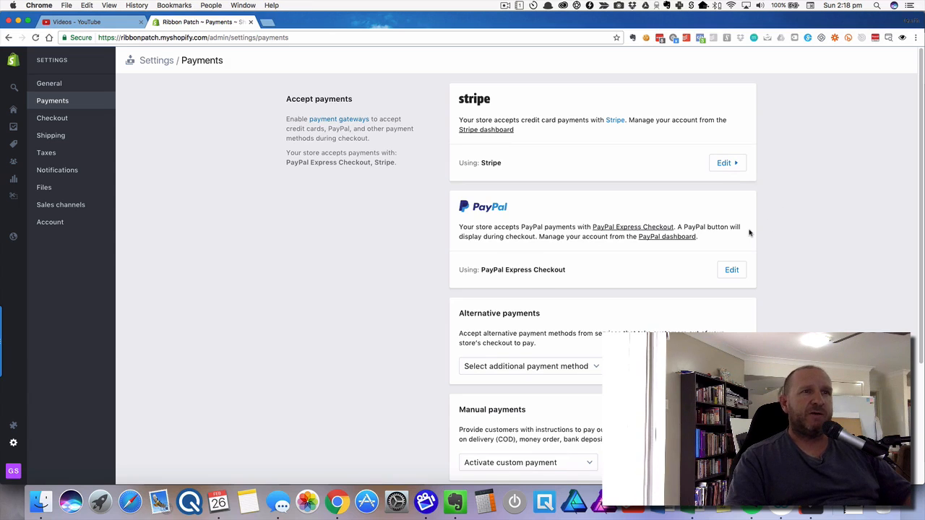
# Step: Make customer accounts optional in the store's checkout settings
pyautogui.scroll(-5, 750, 233)
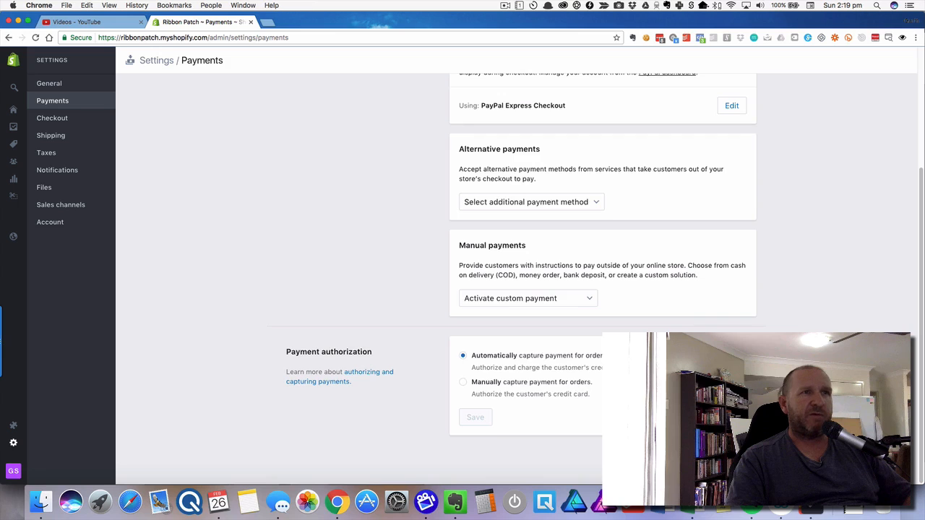
pyautogui.scroll(5, 591, 390)
pyautogui.click(58, 118)
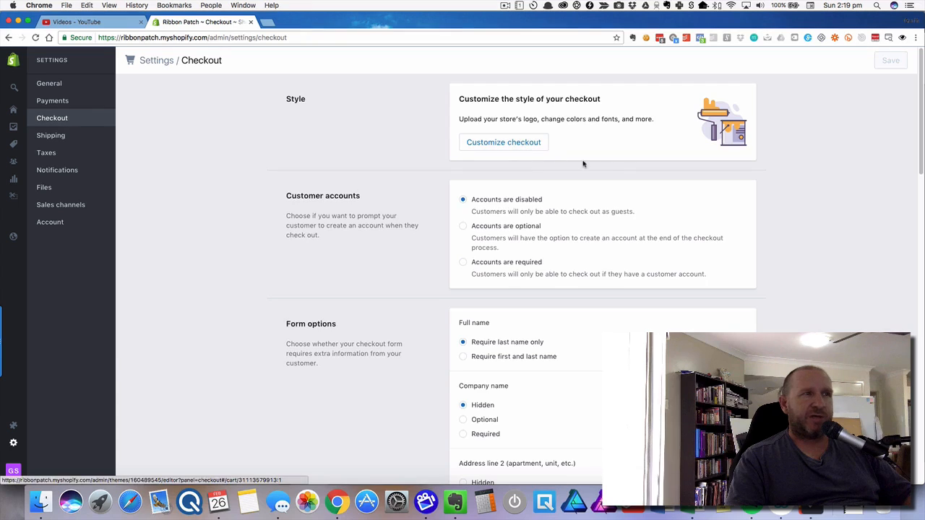
pyautogui.scroll(-1, 603, 185)
pyautogui.scroll(-2, 609, 201)
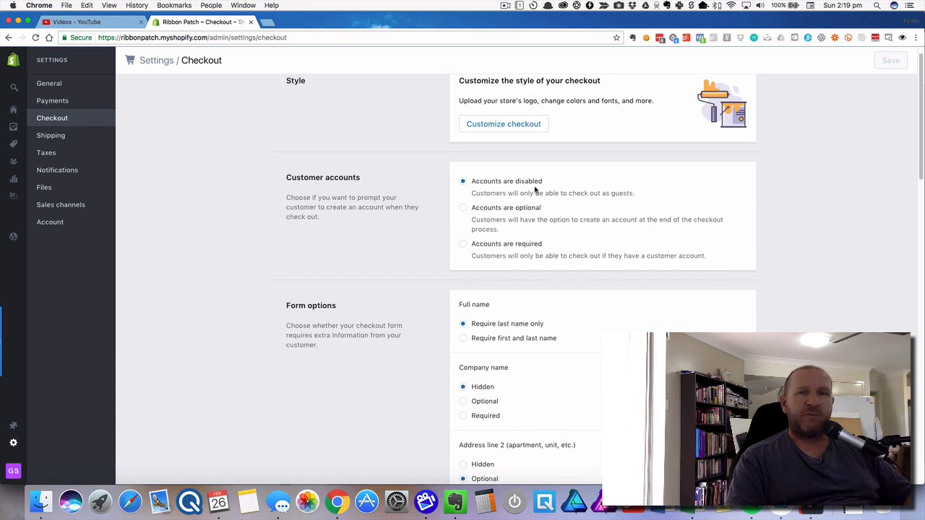
pyautogui.click(463, 208)
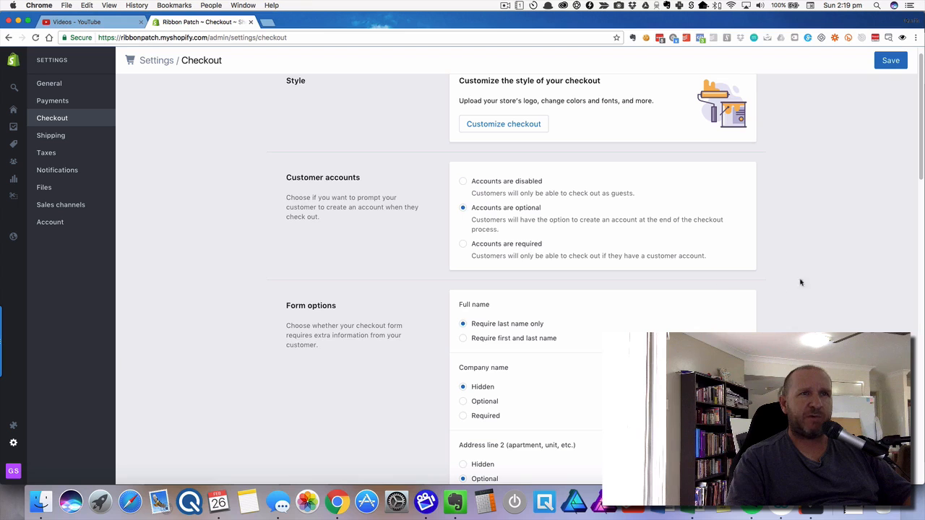
# Step: Require both first and last name for the full name in the checkout form options
pyautogui.scroll(-3, 822, 263)
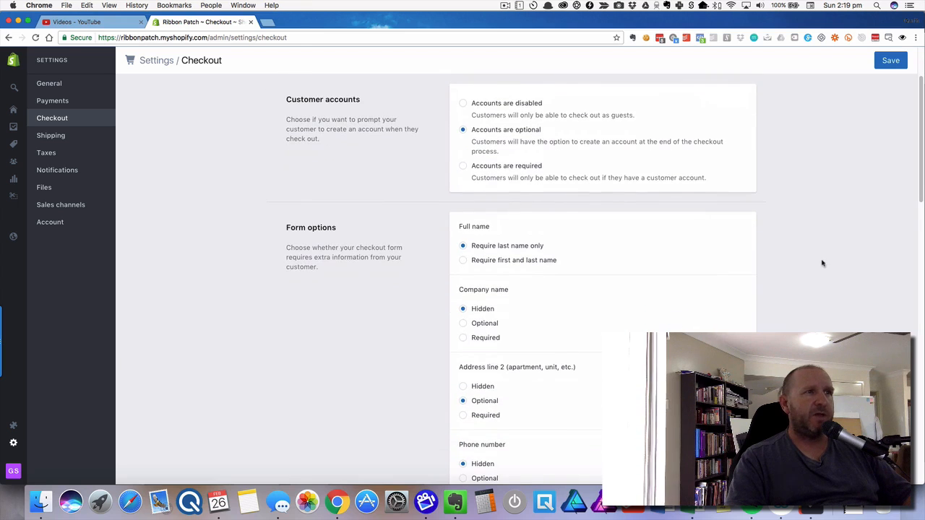
pyautogui.scroll(-1, 597, 260)
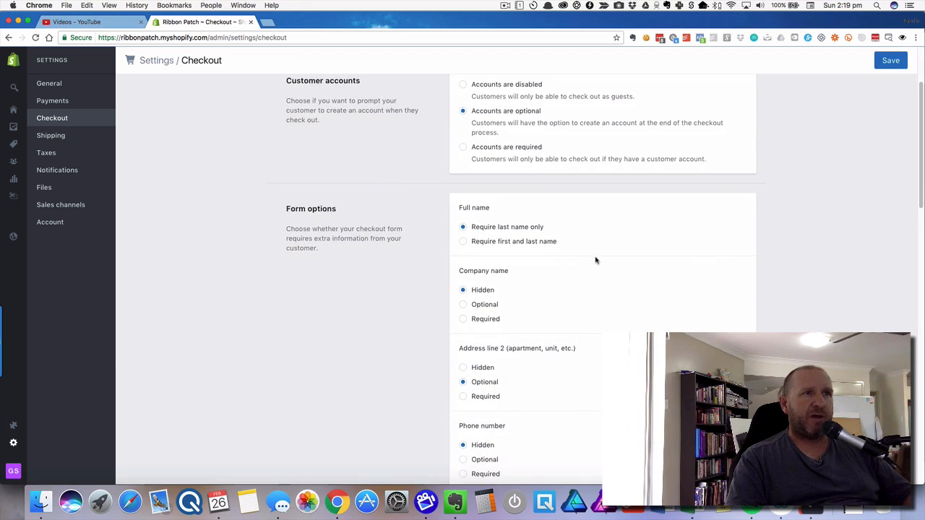
pyautogui.click(463, 241)
pyautogui.scroll(-1, 669, 281)
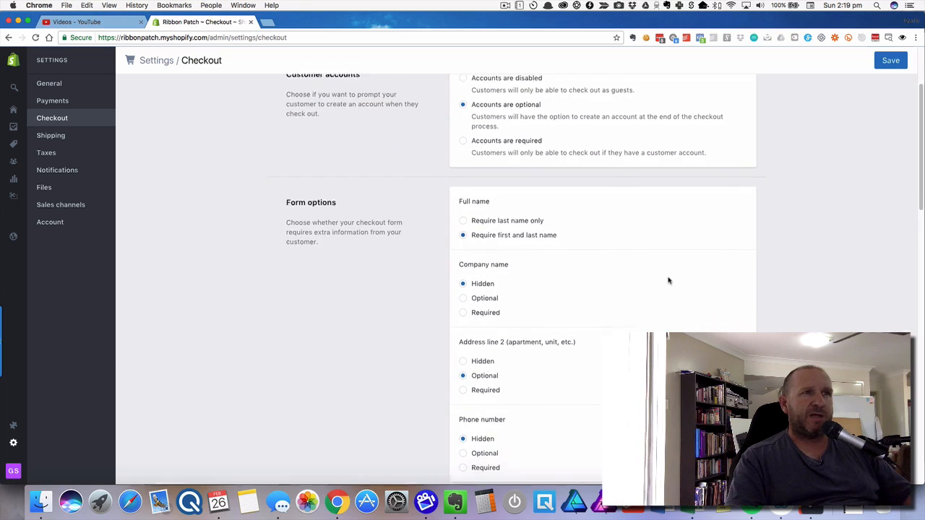
# Step: Set the checkout form's company name to Optional and its phone number to Required
pyautogui.scroll(-3, 668, 280)
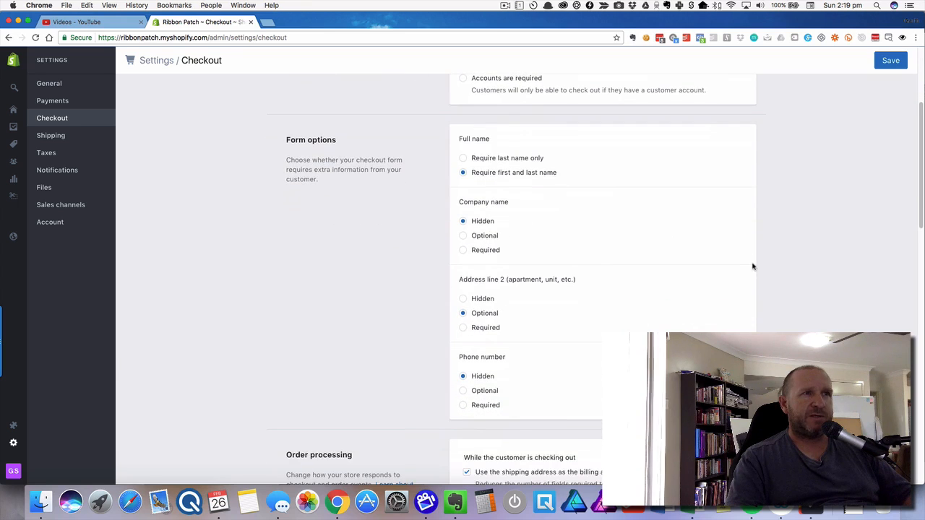
pyautogui.scroll(-2, 752, 269)
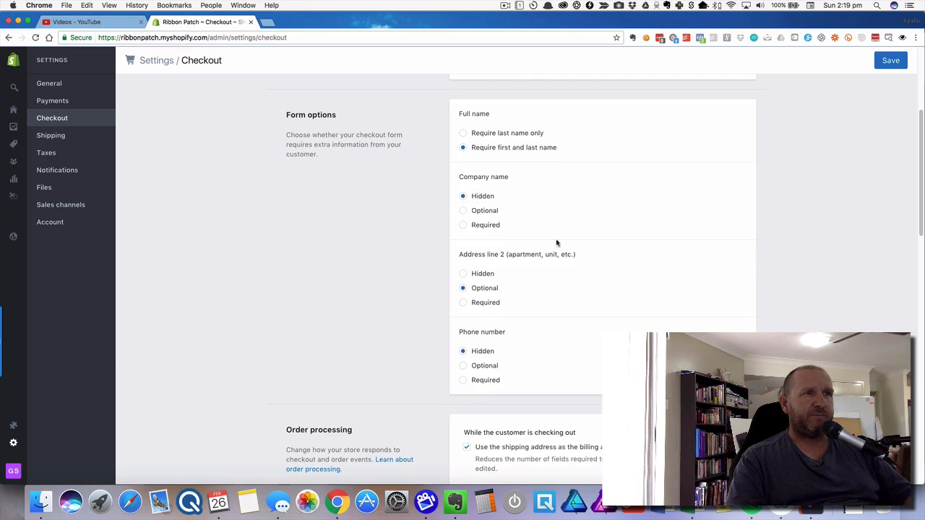
pyautogui.scroll(-1, 614, 246)
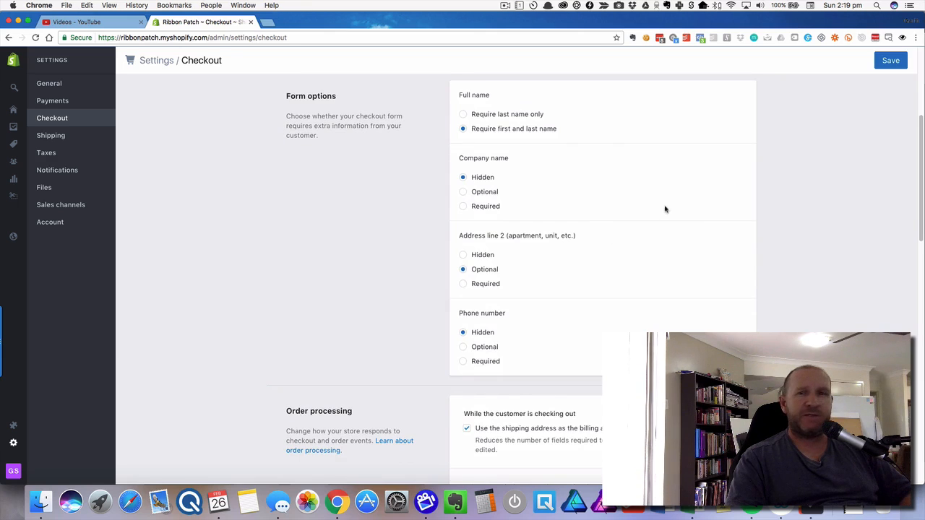
pyautogui.scroll(-2, 628, 209)
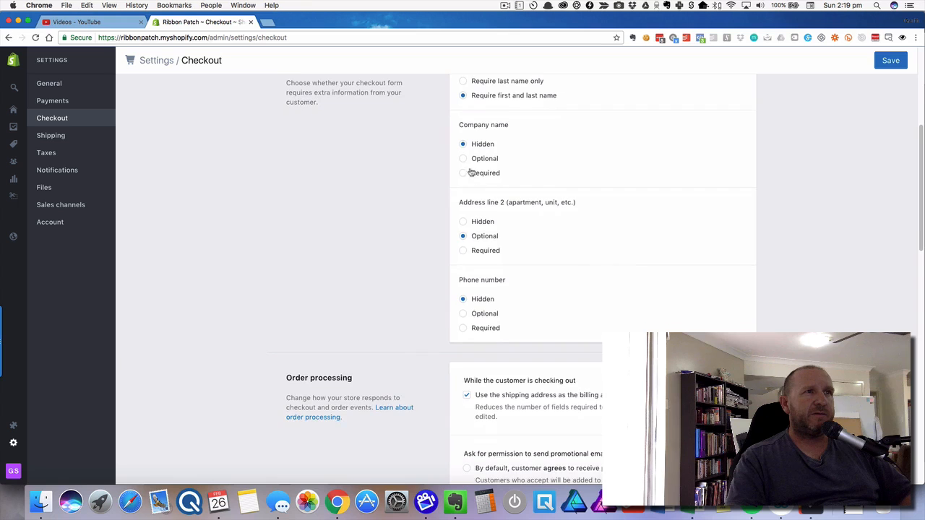
pyautogui.click(463, 158)
pyautogui.scroll(-2, 781, 214)
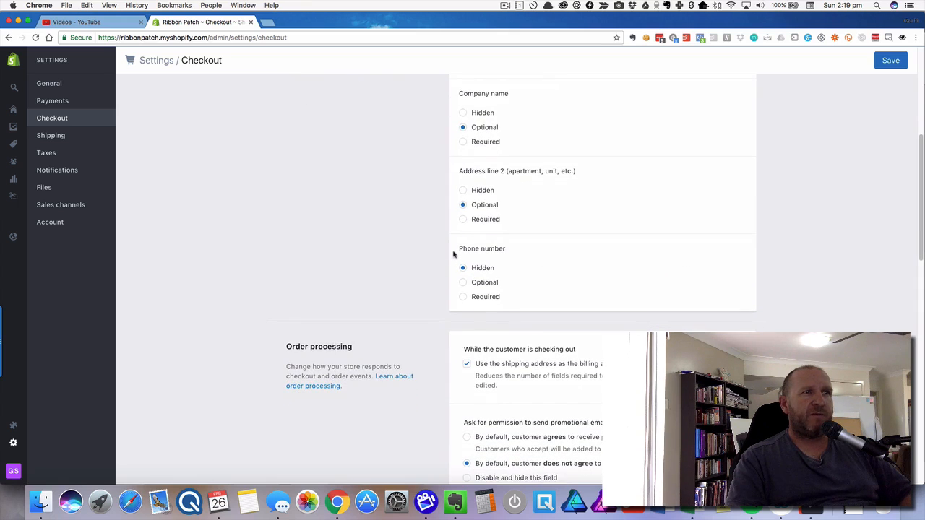
pyautogui.click(463, 297)
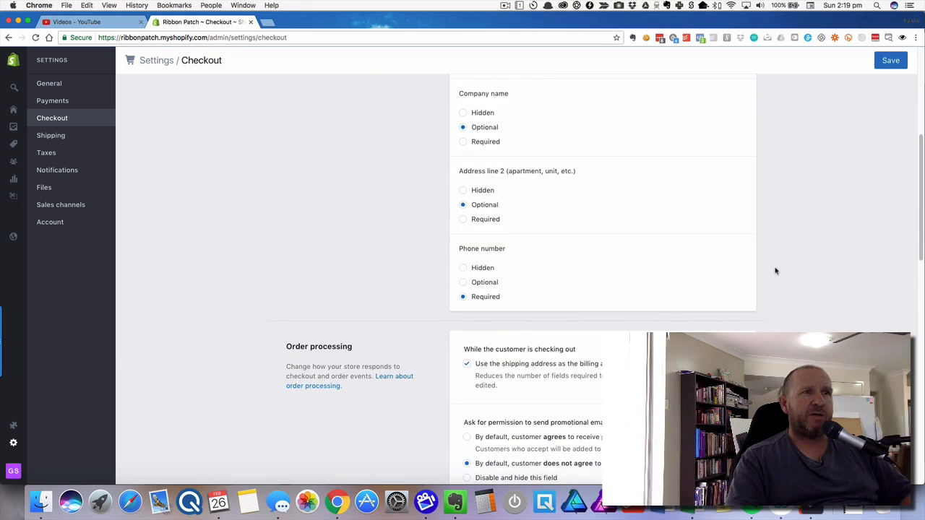
# Step: Set the order processing permission so that customers agree to receive promotional emails by default
pyautogui.scroll(-4, 779, 304)
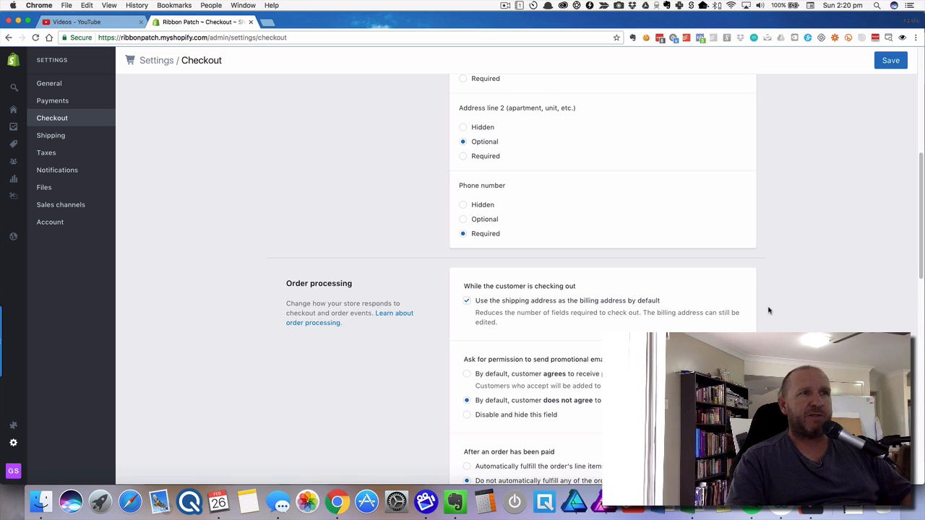
pyautogui.scroll(-2, 756, 306)
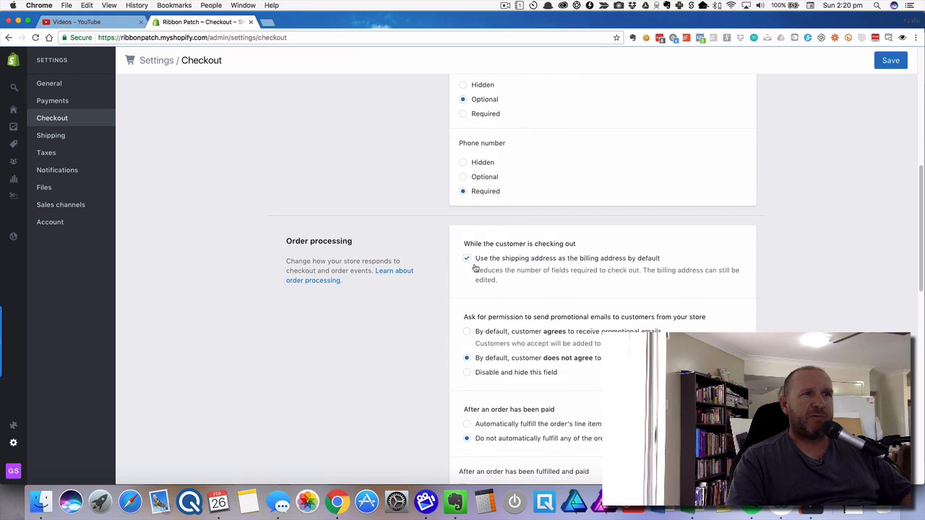
pyautogui.scroll(-1, 724, 283)
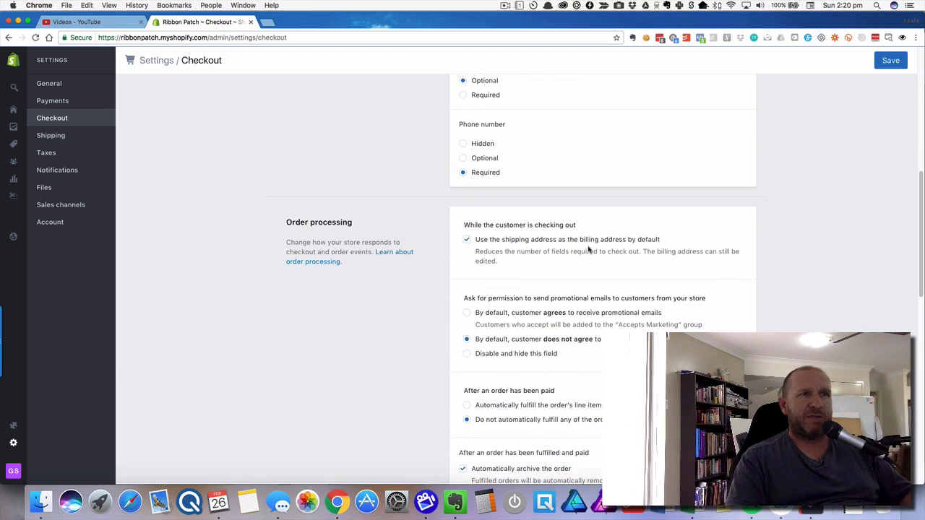
pyautogui.scroll(-1, 788, 275)
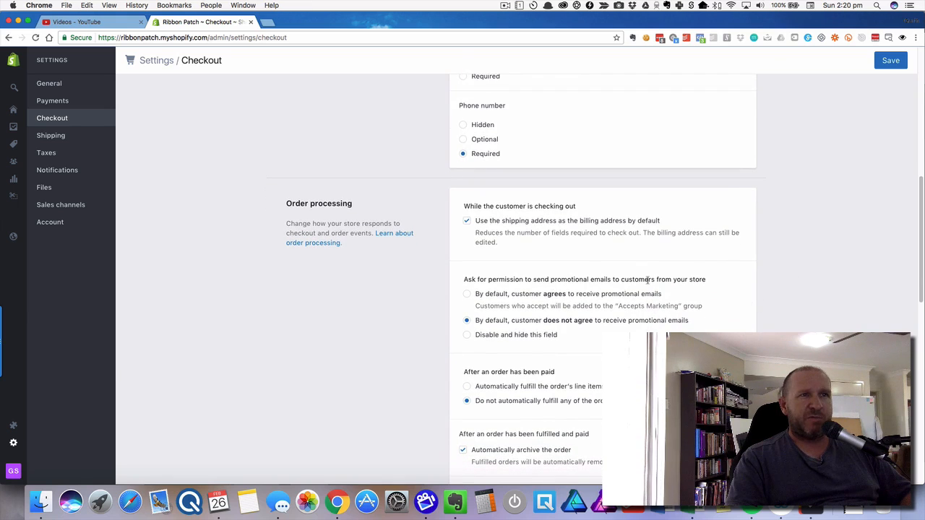
pyautogui.click(467, 294)
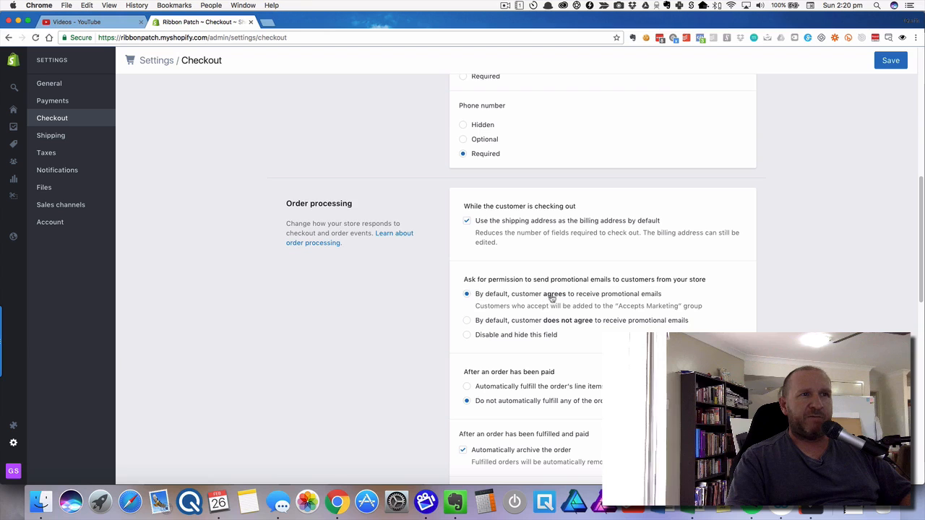
# Step: Turn off automatic archiving of orders that have been fulfilled and paid
pyautogui.scroll(-1, 651, 308)
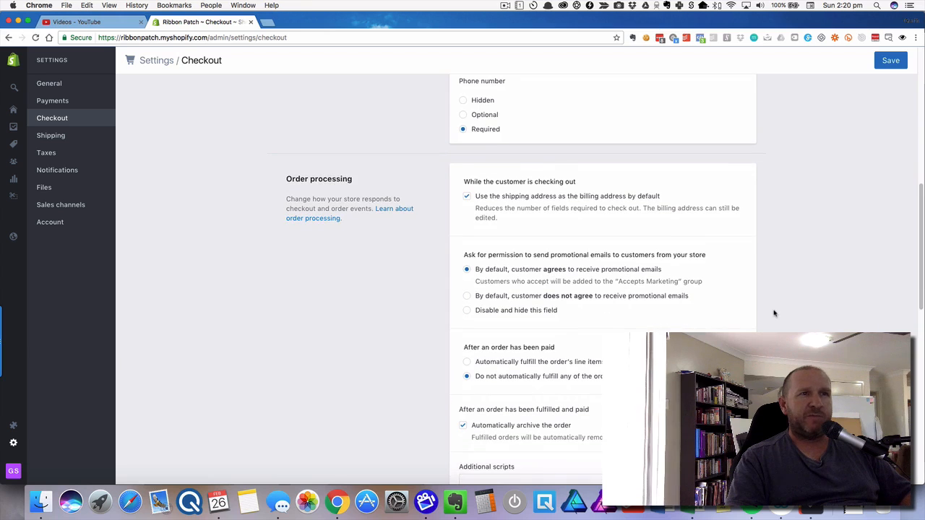
pyautogui.scroll(-1, 775, 315)
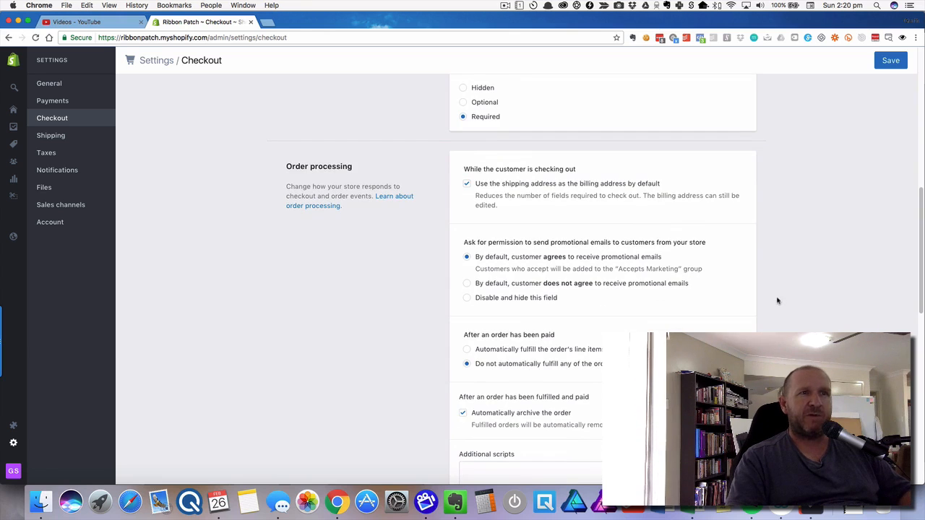
pyautogui.scroll(-2, 763, 319)
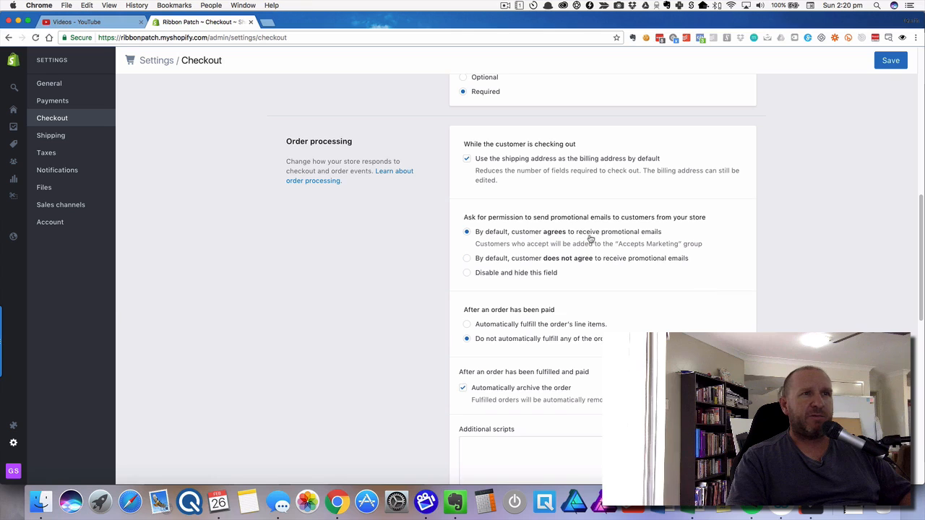
pyautogui.scroll(-2, 687, 289)
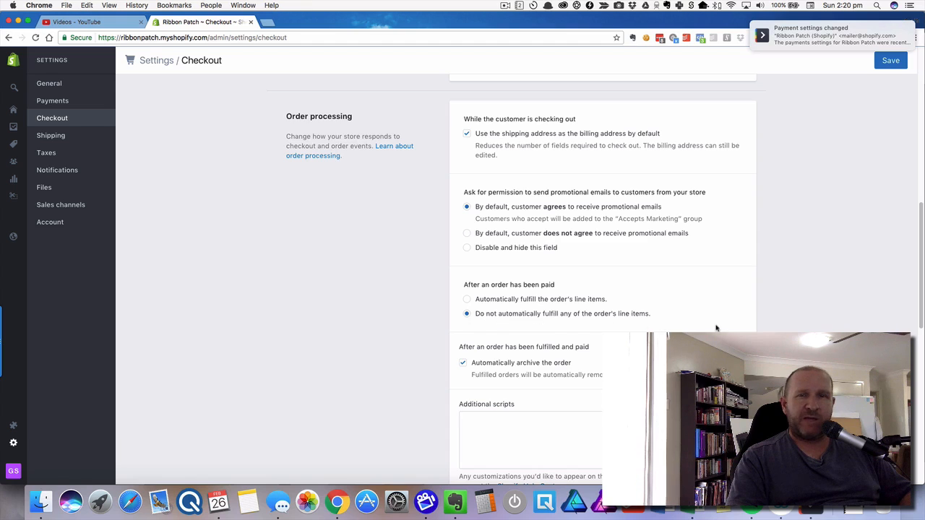
pyautogui.scroll(-1, 765, 325)
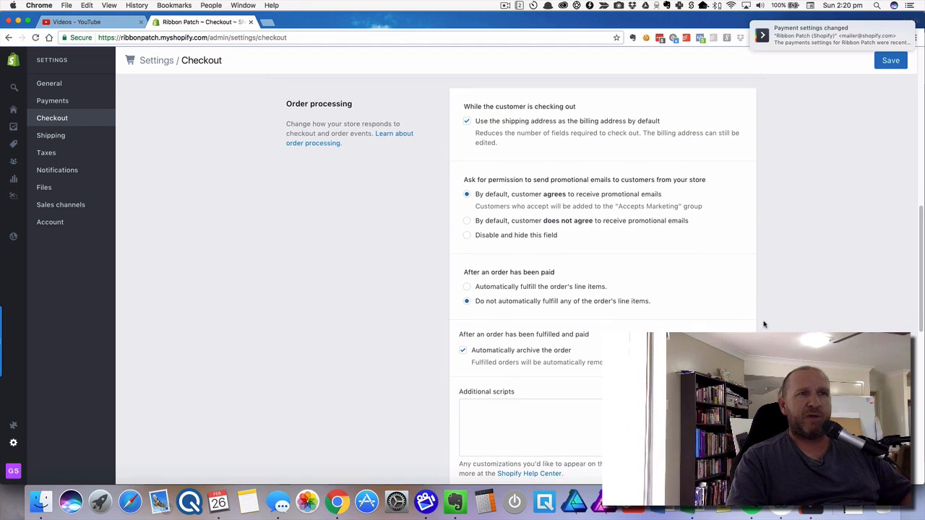
pyautogui.scroll(-2, 764, 325)
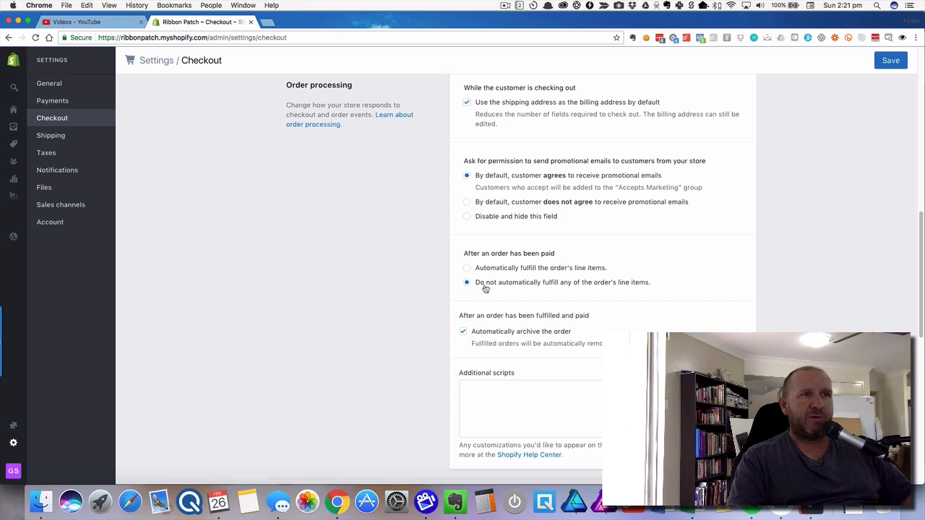
pyautogui.scroll(-2, 687, 296)
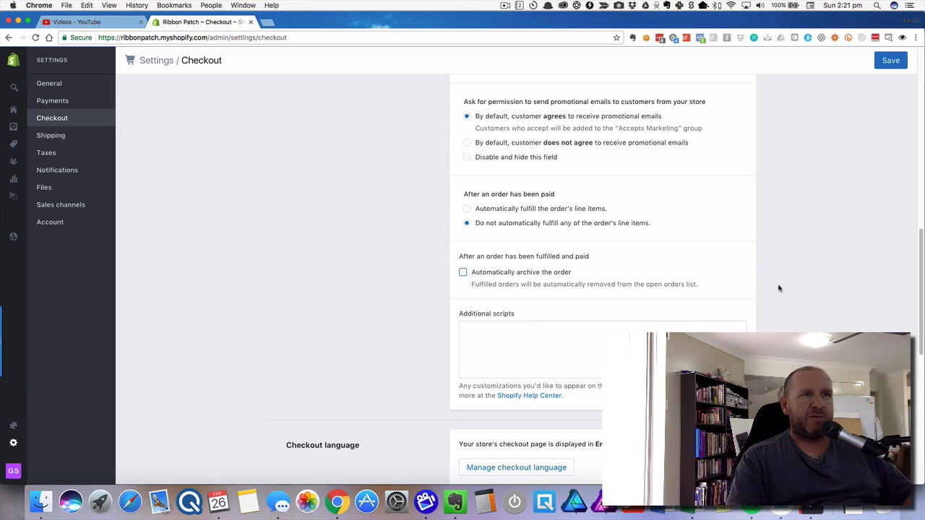
pyautogui.scroll(-2, 779, 289)
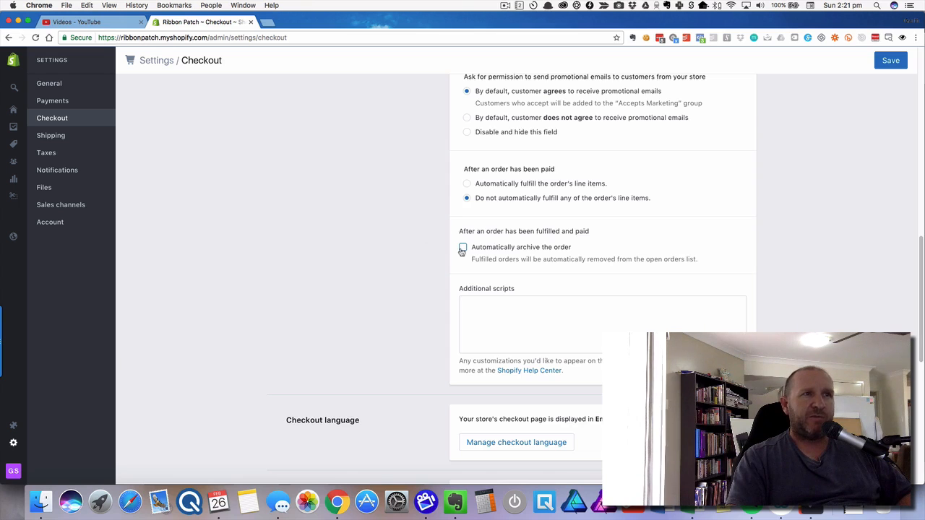
# Step: Generate the sample refund policy for the store's checkout page statements
pyautogui.scroll(-2, 781, 269)
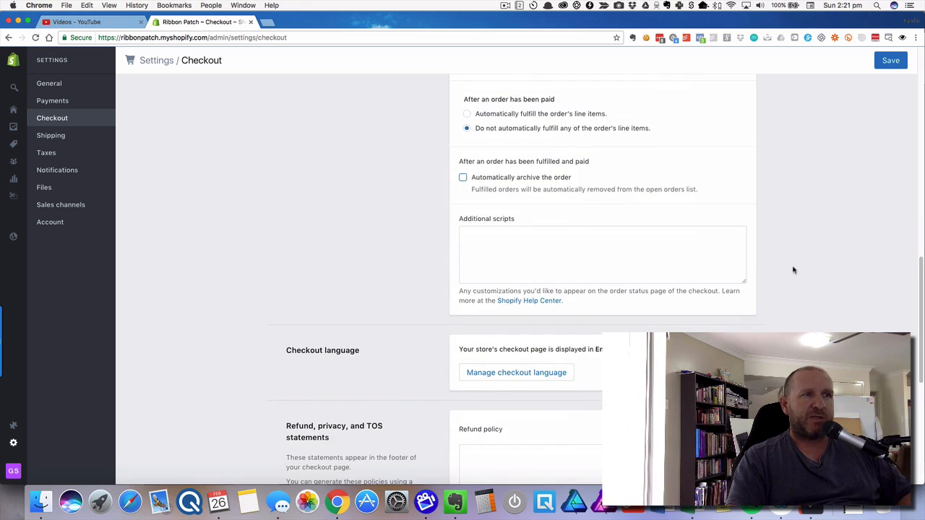
pyautogui.scroll(-2, 793, 269)
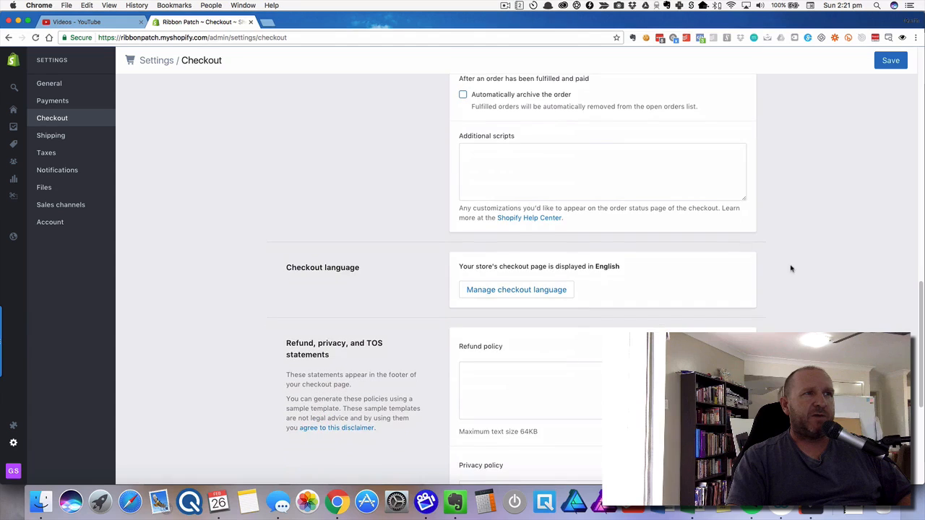
pyautogui.scroll(-1, 613, 269)
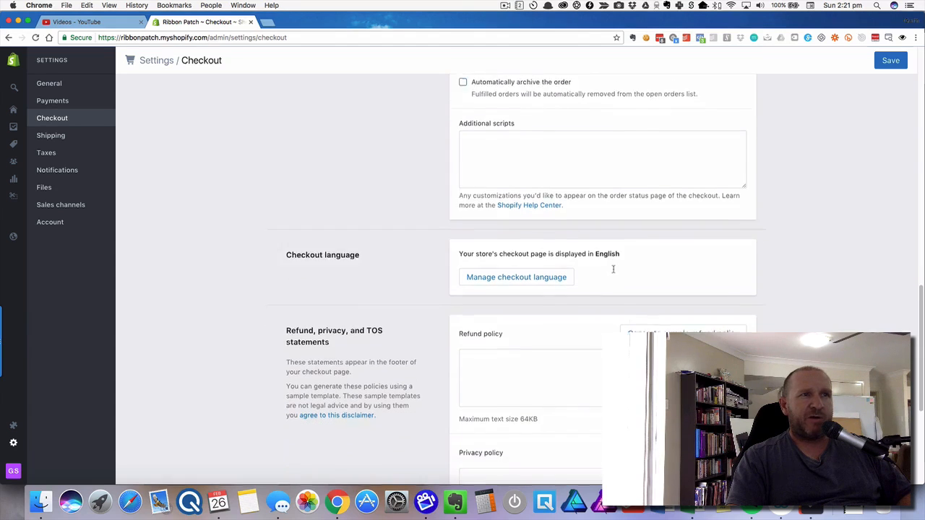
pyautogui.scroll(-3, 575, 289)
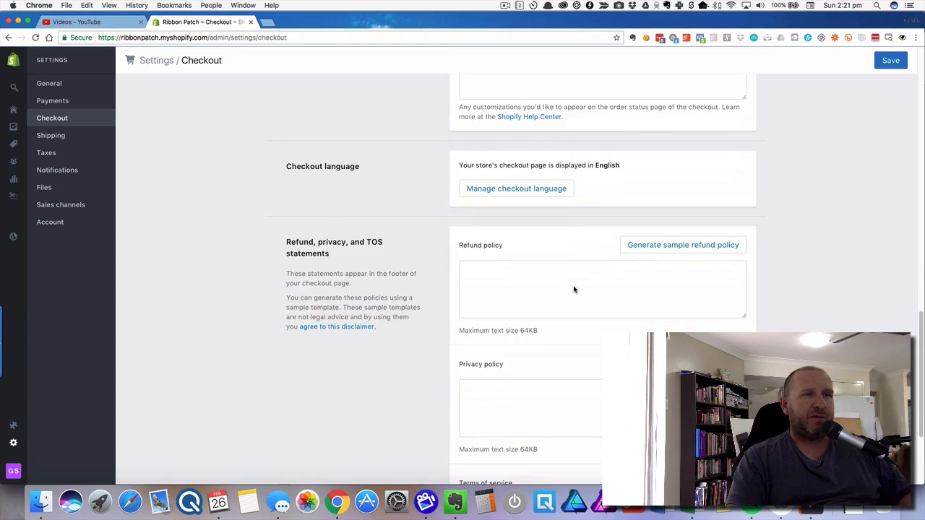
pyautogui.scroll(-5, 539, 249)
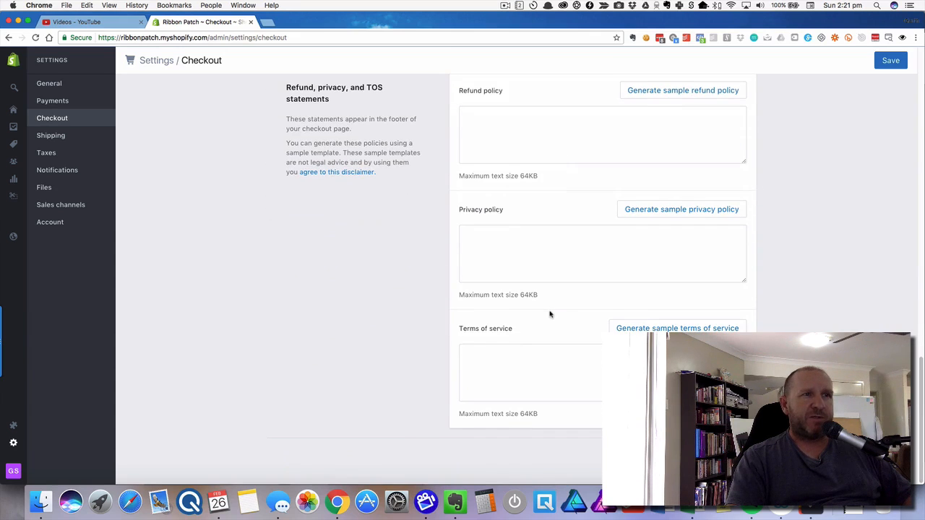
pyautogui.scroll(4, 534, 330)
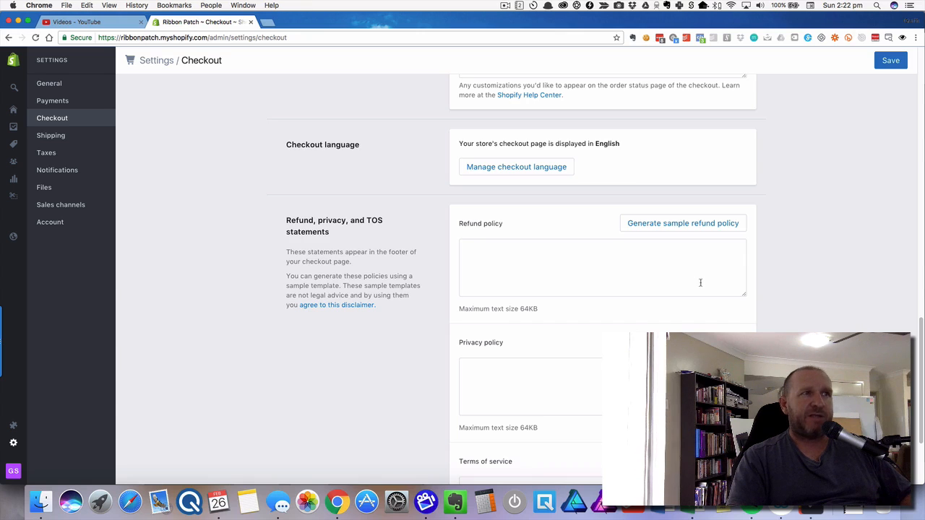
pyautogui.click(687, 228)
pyautogui.scroll(-5, 779, 276)
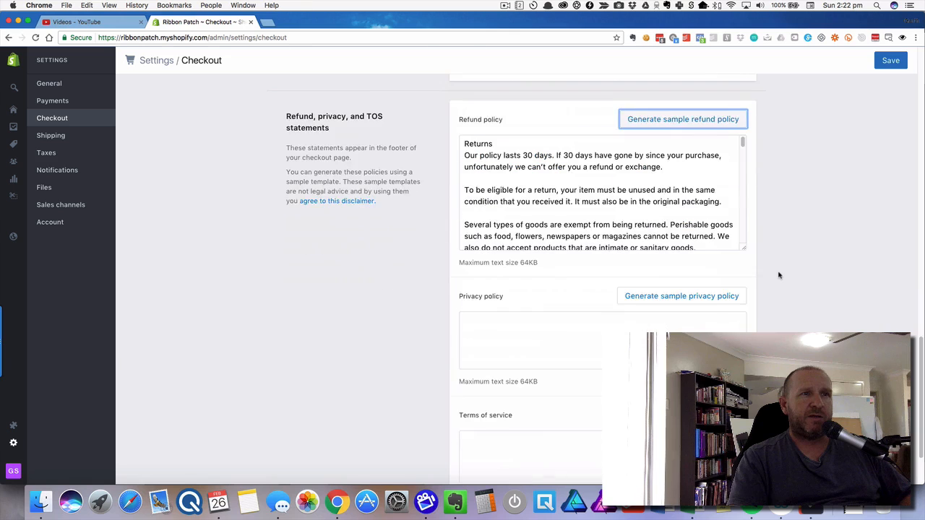
# Step: Generate the sample privacy policy and sample terms of service, and save the checkout settings
pyautogui.click(681, 278)
pyautogui.scroll(-5, 789, 285)
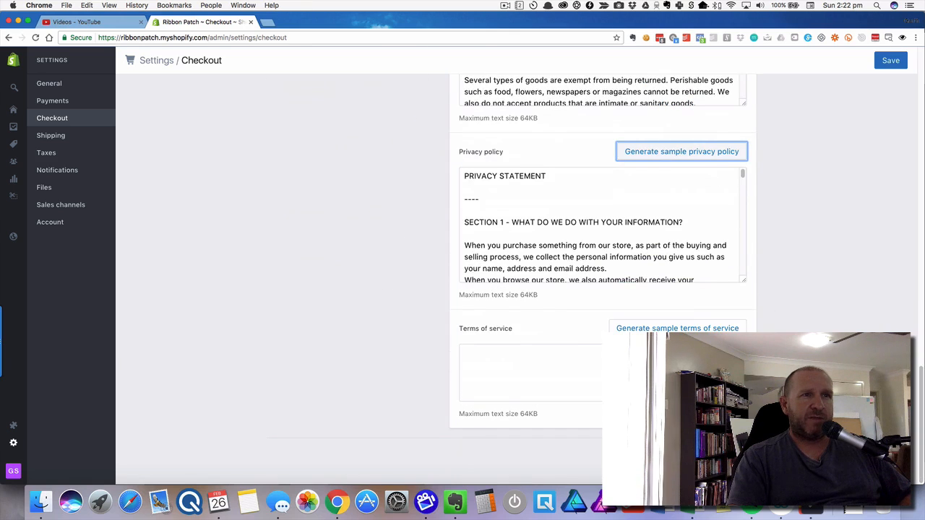
pyautogui.click(678, 329)
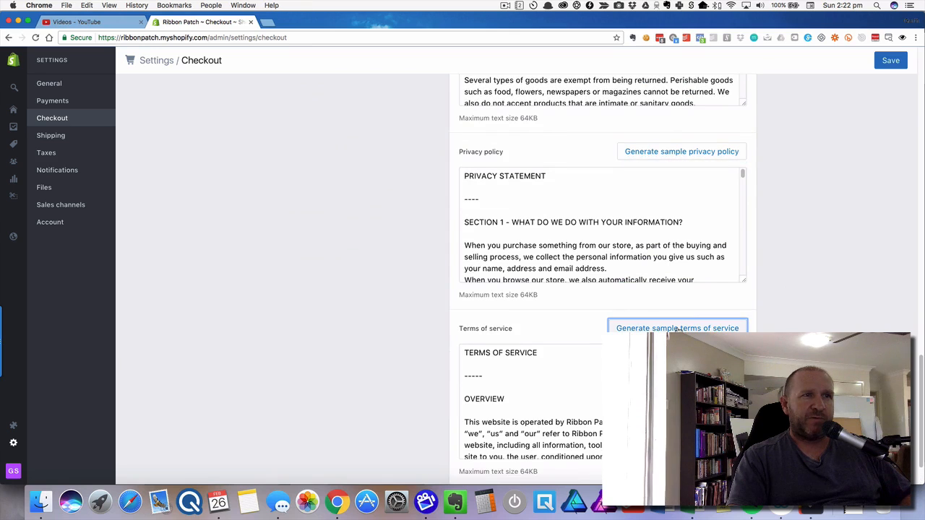
pyautogui.scroll(-3, 678, 329)
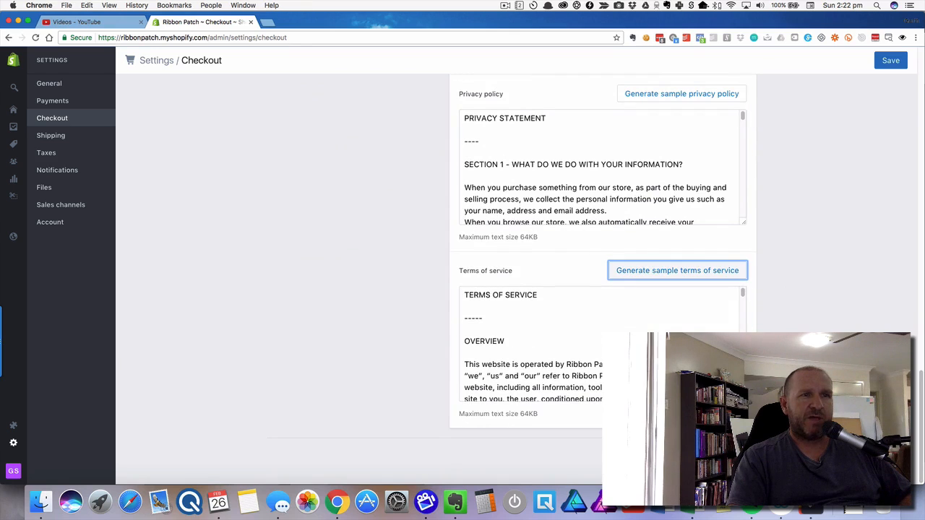
pyautogui.press('super+s')
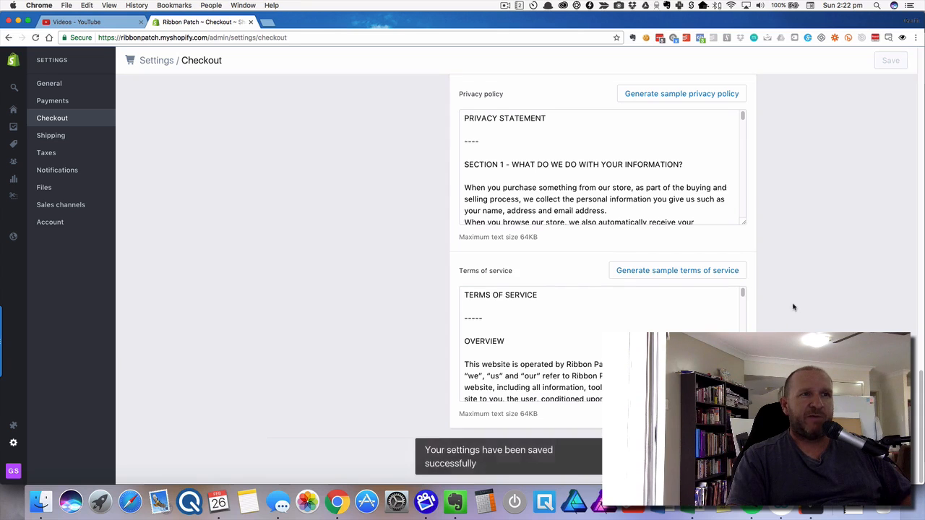
pyautogui.scroll(5, 793, 306)
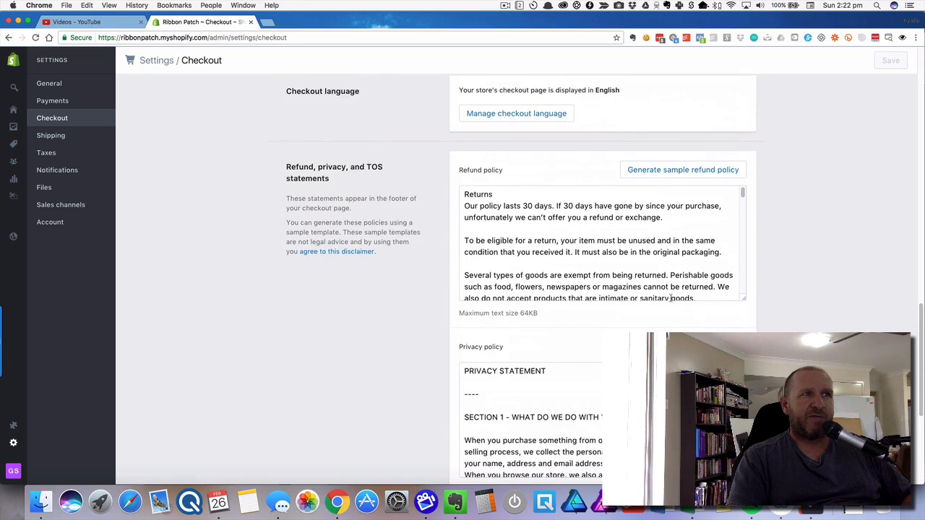
pyautogui.scroll(3, 671, 298)
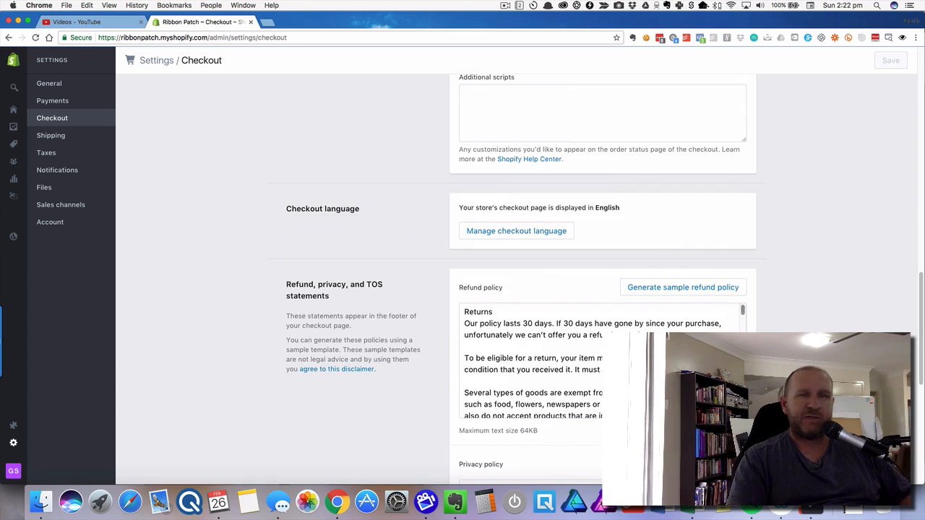
pyautogui.scroll(-10, 463, 275)
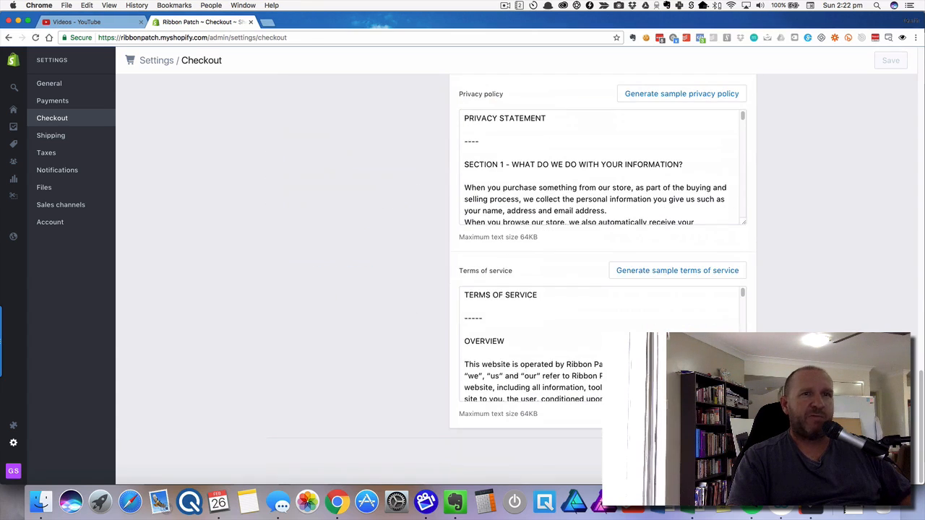
pyautogui.scroll(20, 462, 275)
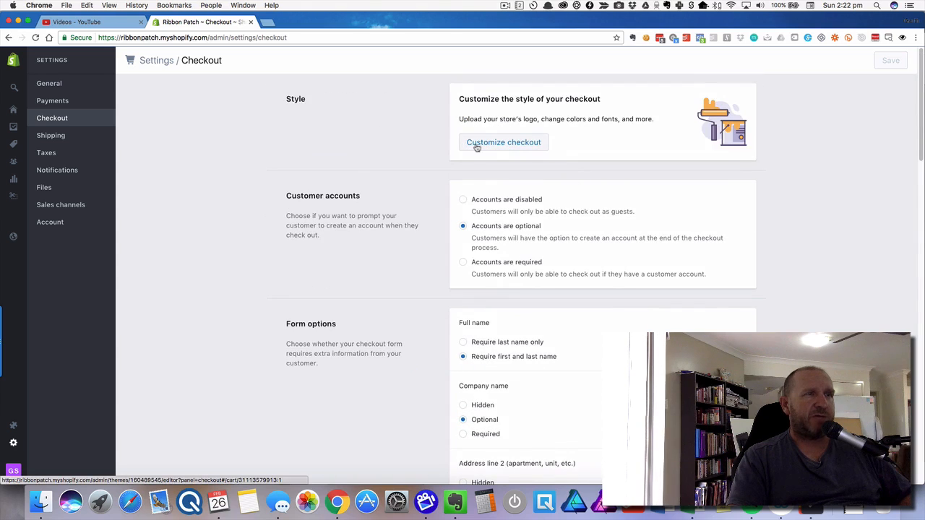
# Step: Open the Shipping settings and examine the domestic shipping rates, the Rest of World zone and the saved packages
pyautogui.click(52, 138)
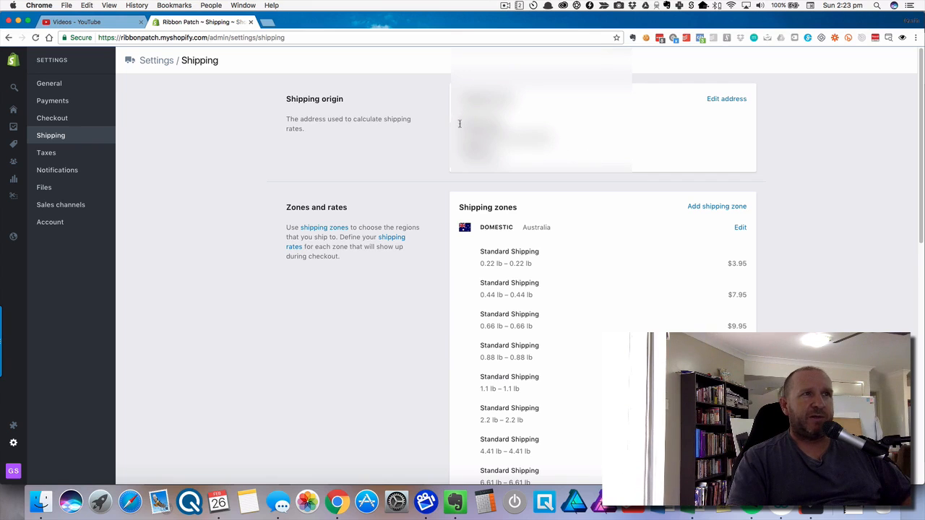
pyautogui.scroll(-2, 663, 192)
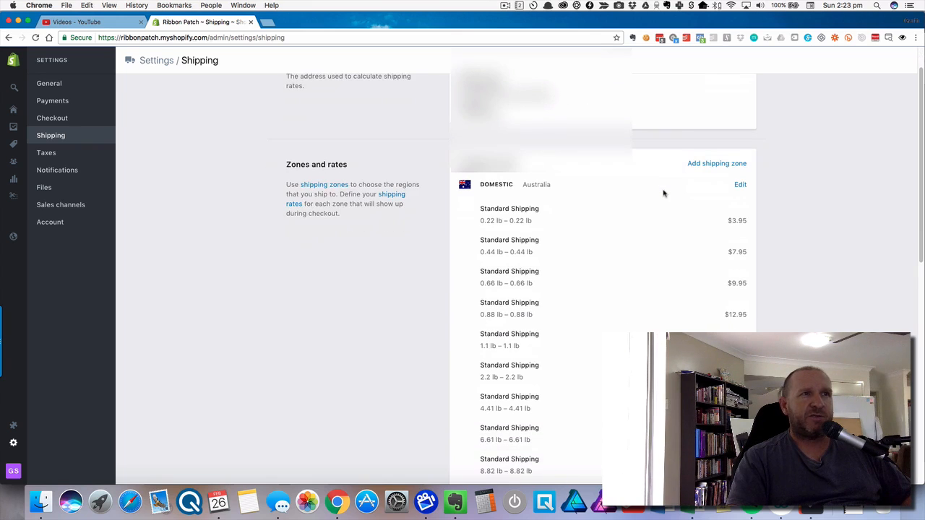
pyautogui.scroll(-3, 535, 207)
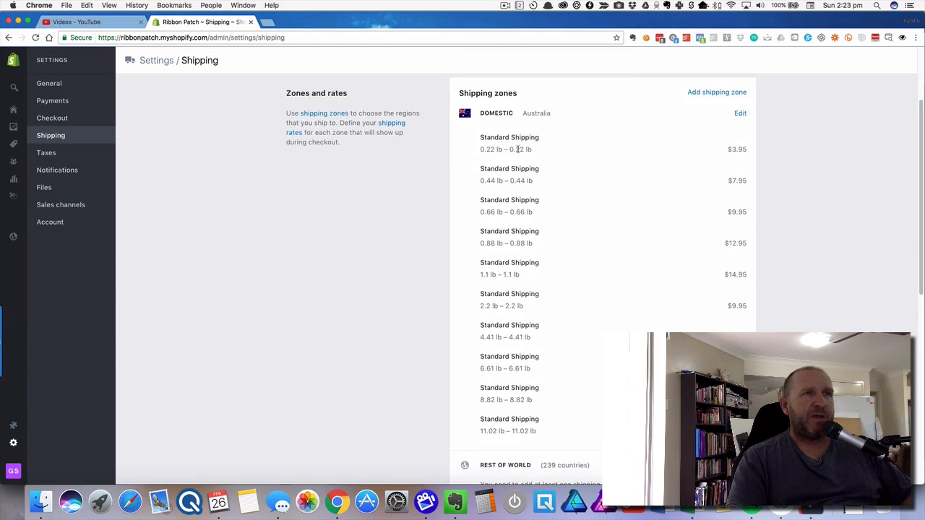
pyautogui.scroll(-1, 552, 175)
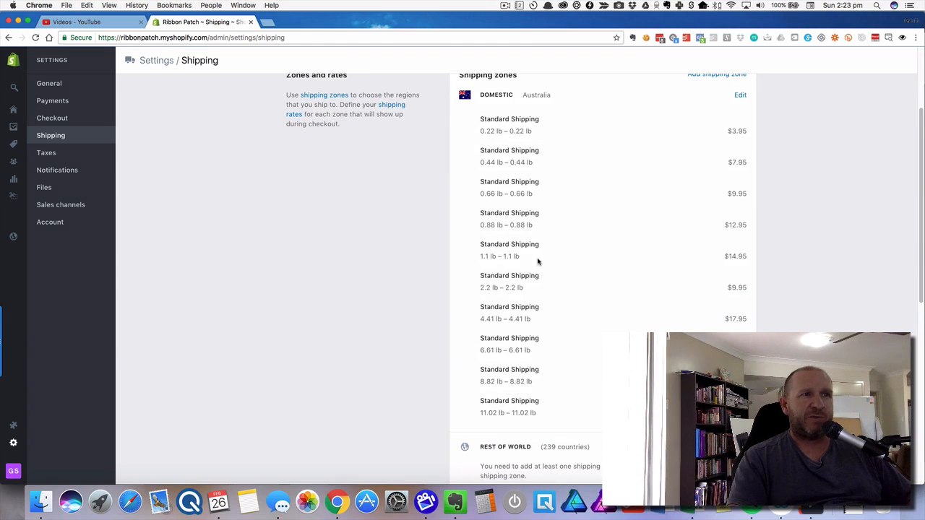
pyautogui.scroll(-2, 542, 263)
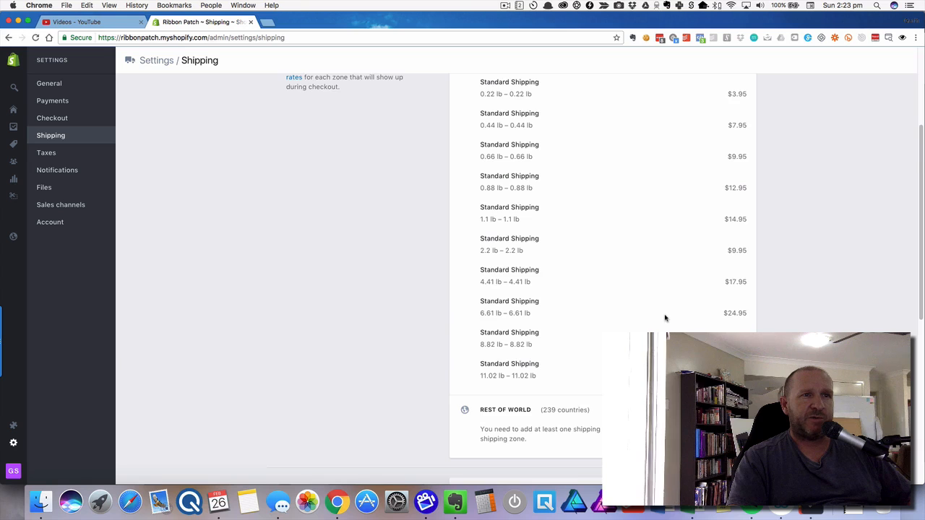
pyautogui.scroll(-4, 665, 318)
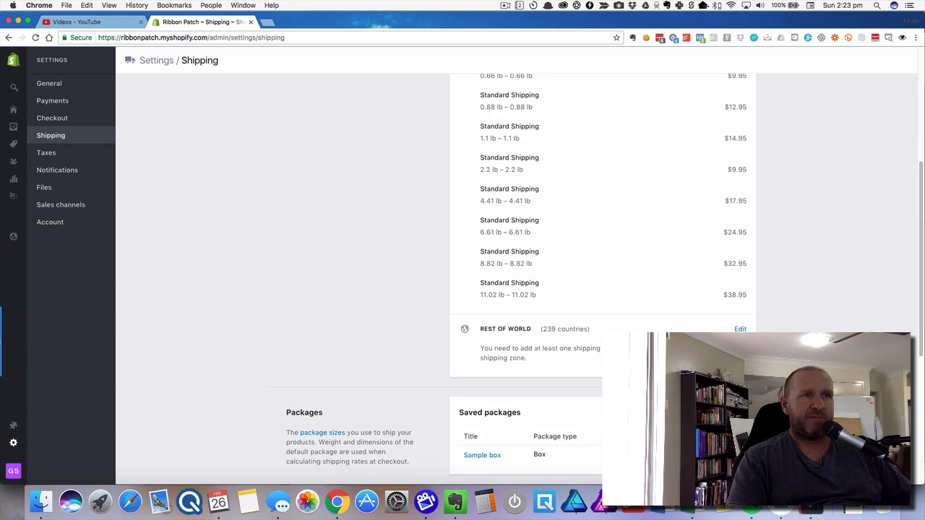
pyautogui.scroll(-1, 542, 347)
pyautogui.scroll(-3, 483, 382)
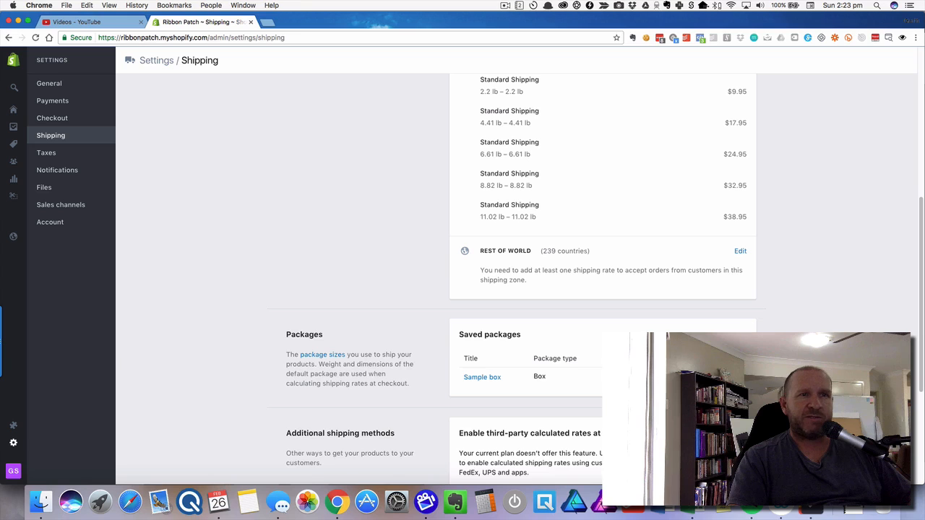
# Step: Examine the shipping zones and rates, the saved packages and the additional shipping methods in the Shipping settings
pyautogui.scroll(-1, 506, 275)
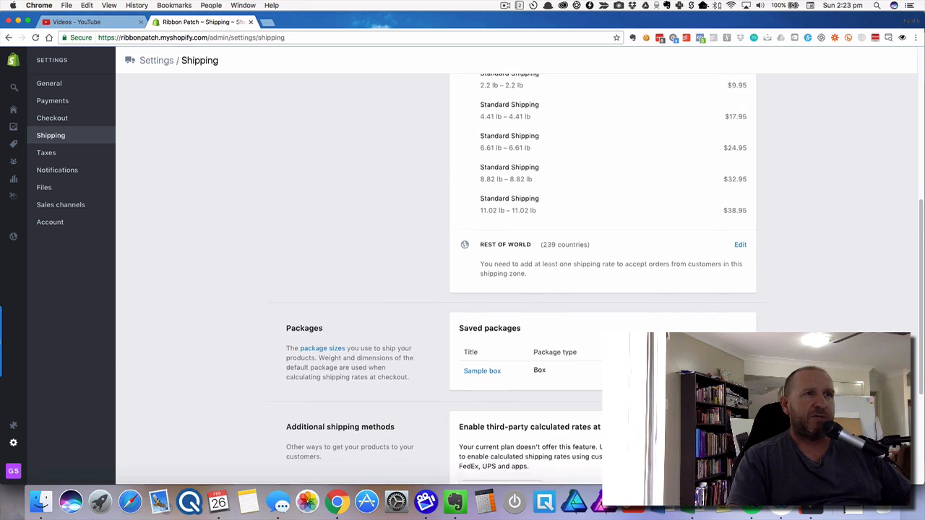
pyautogui.scroll(-2, 682, 242)
pyautogui.scroll(10, 681, 242)
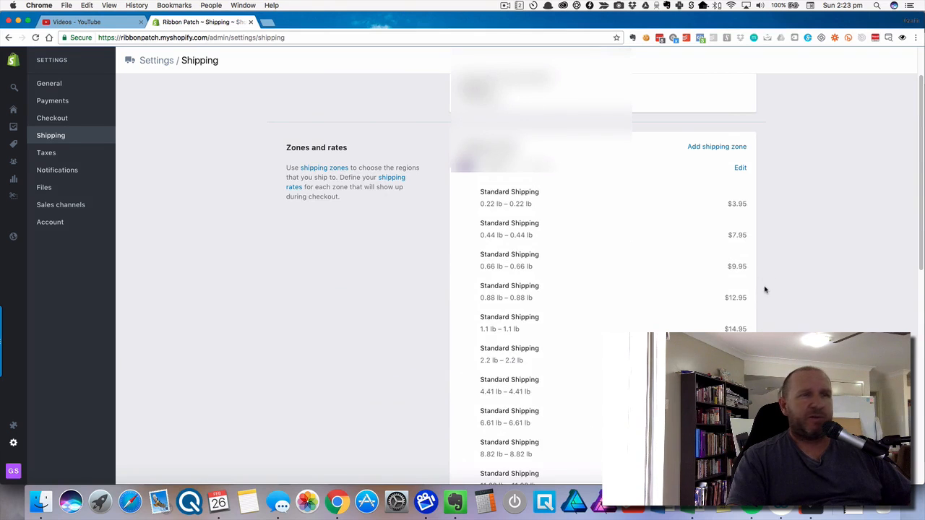
pyautogui.scroll(-1, 764, 290)
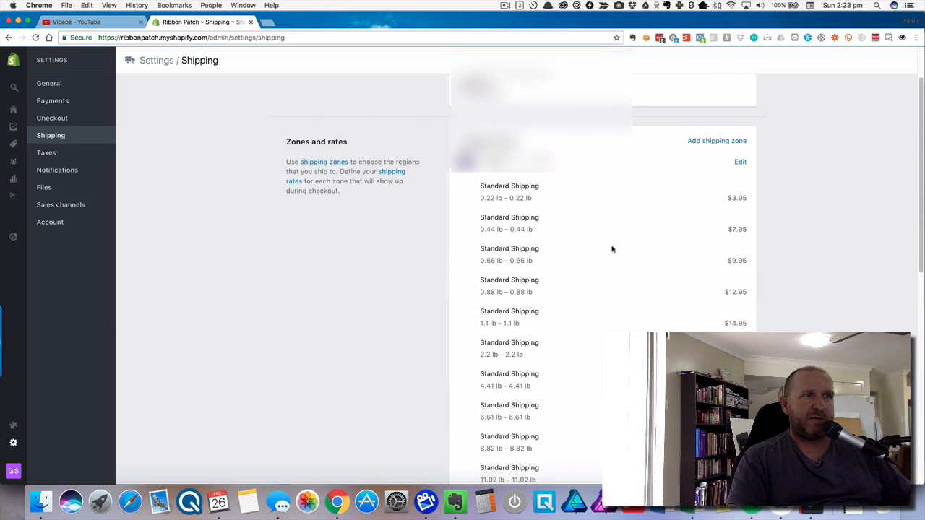
pyautogui.scroll(-5, 611, 248)
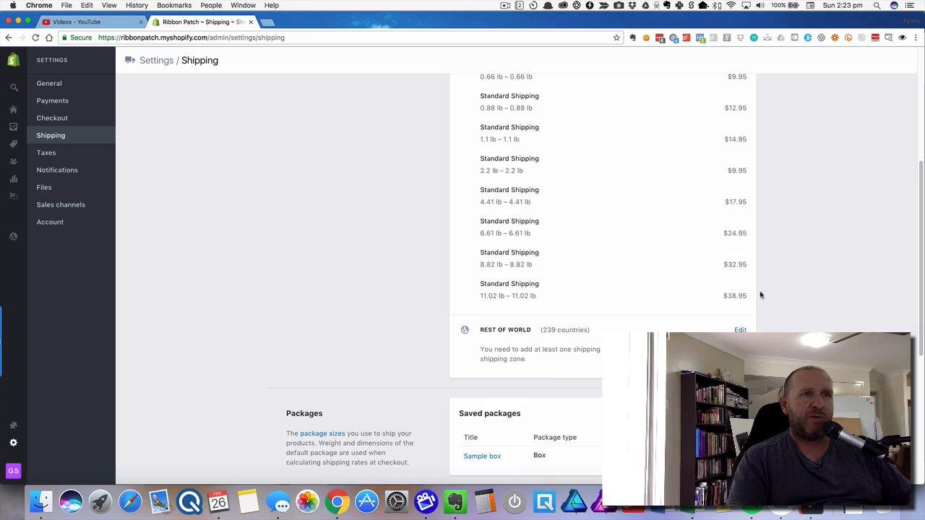
pyautogui.scroll(-2, 773, 314)
pyautogui.scroll(-6, 498, 349)
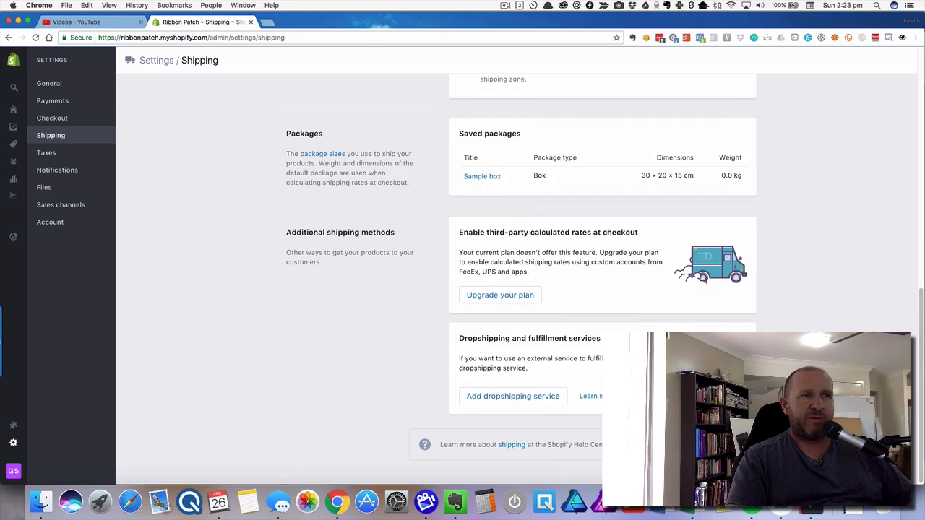
pyautogui.scroll(15, 517, 267)
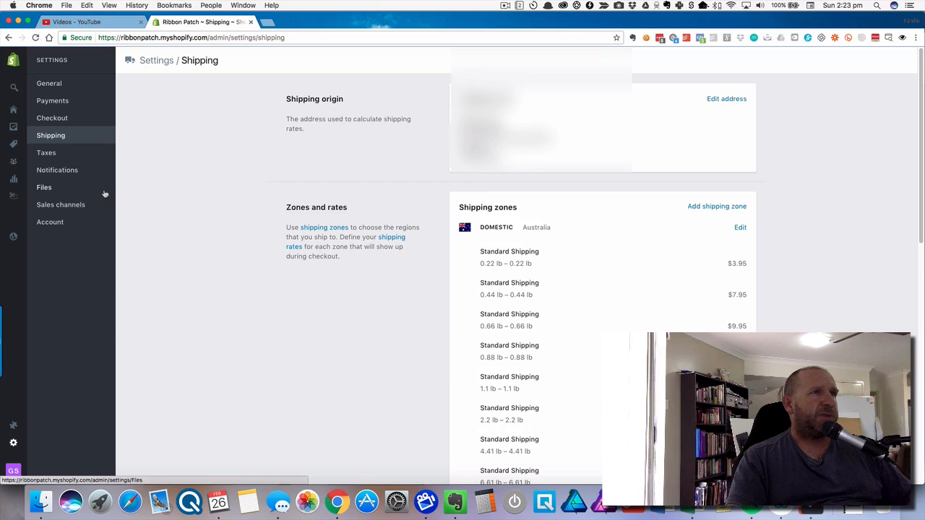
# Step: Check the Taxes settings, and look through the email templates and order notifications in the Notifications settings
pyautogui.click(60, 161)
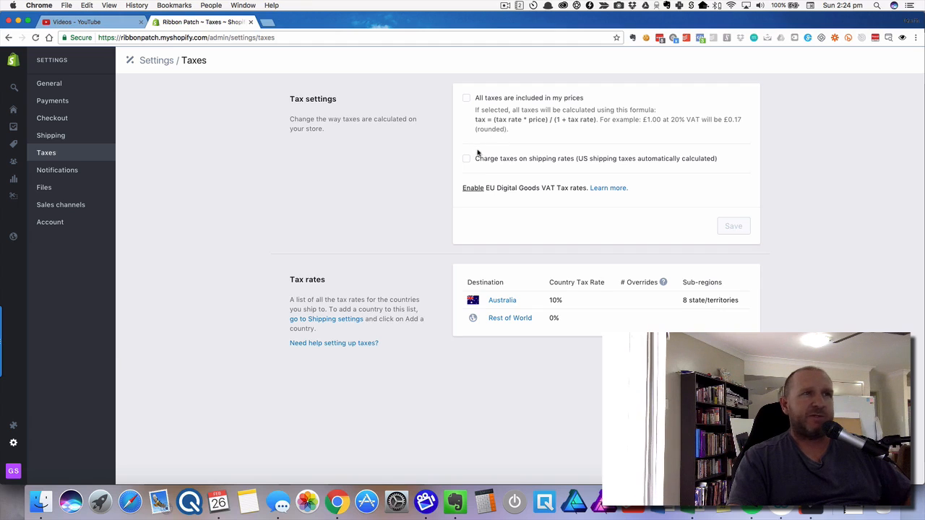
pyautogui.click(54, 171)
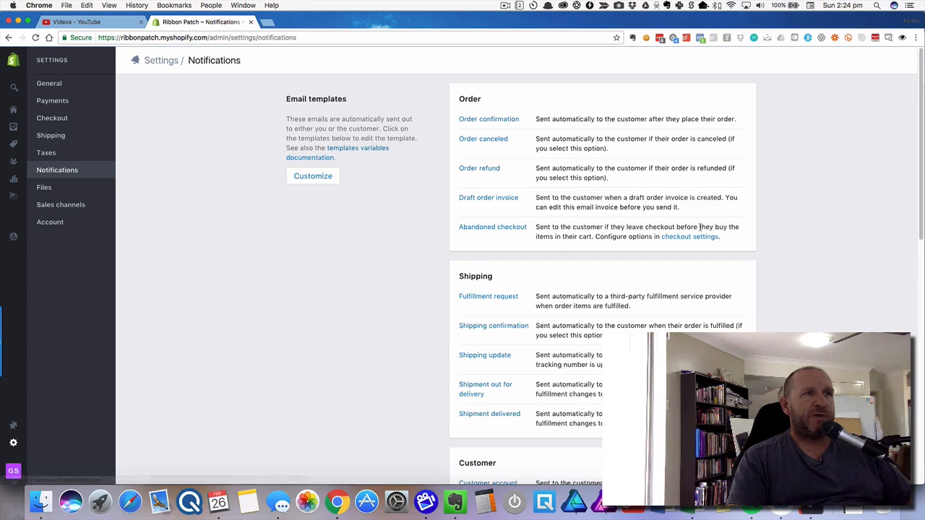
pyautogui.scroll(-5, 664, 242)
pyautogui.scroll(-10, 664, 242)
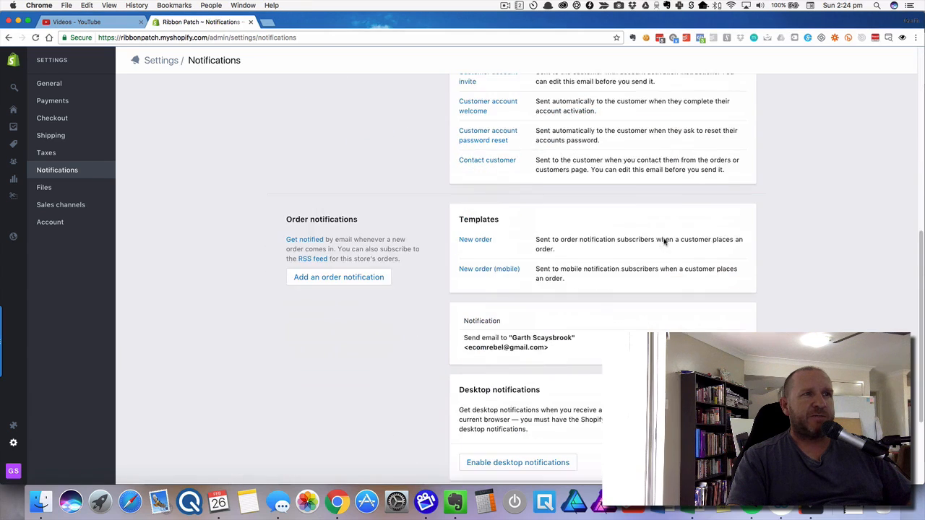
pyautogui.scroll(15, 664, 242)
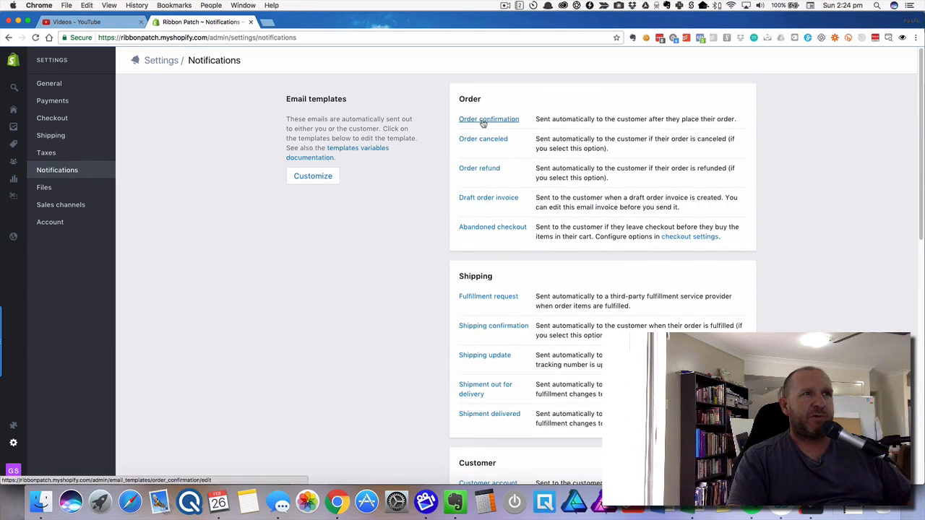
# Step: Open the Order confirmation email template and examine its HTML body
pyautogui.click(484, 122)
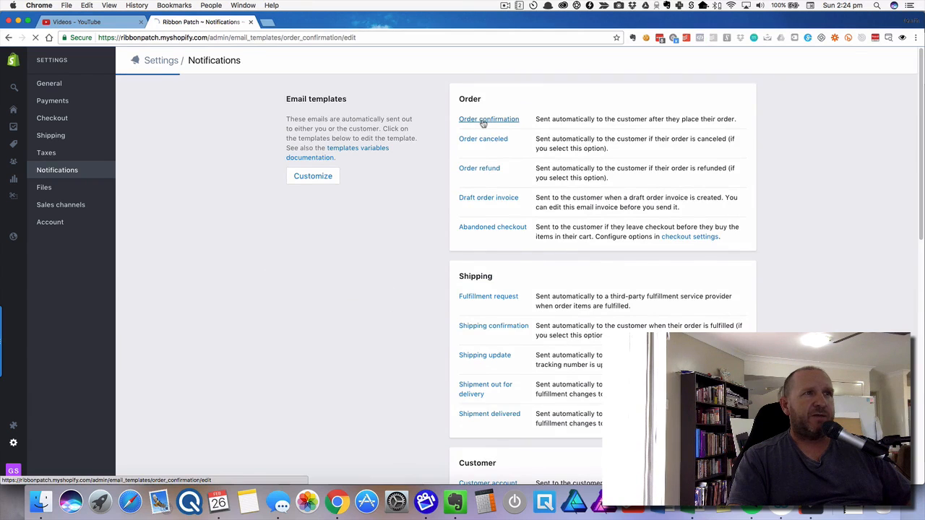
pyautogui.scroll(-15, 538, 253)
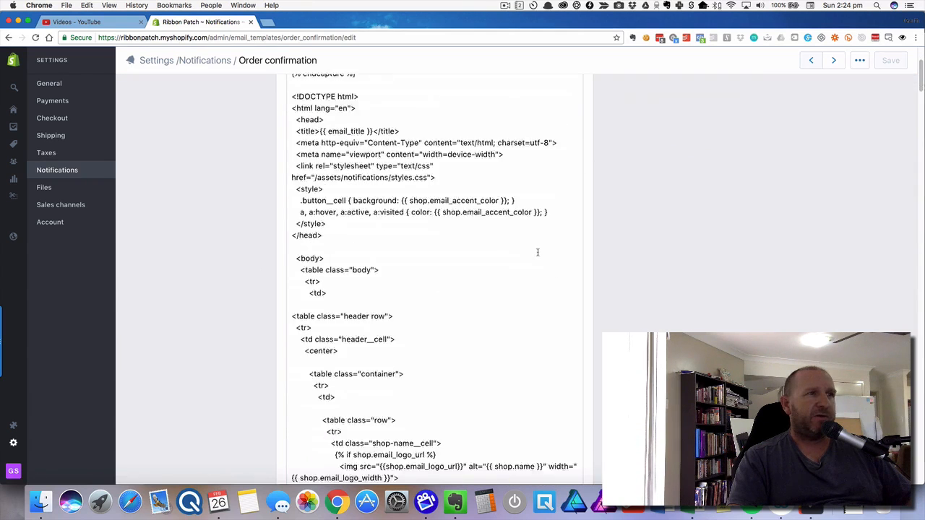
pyautogui.scroll(-15, 537, 252)
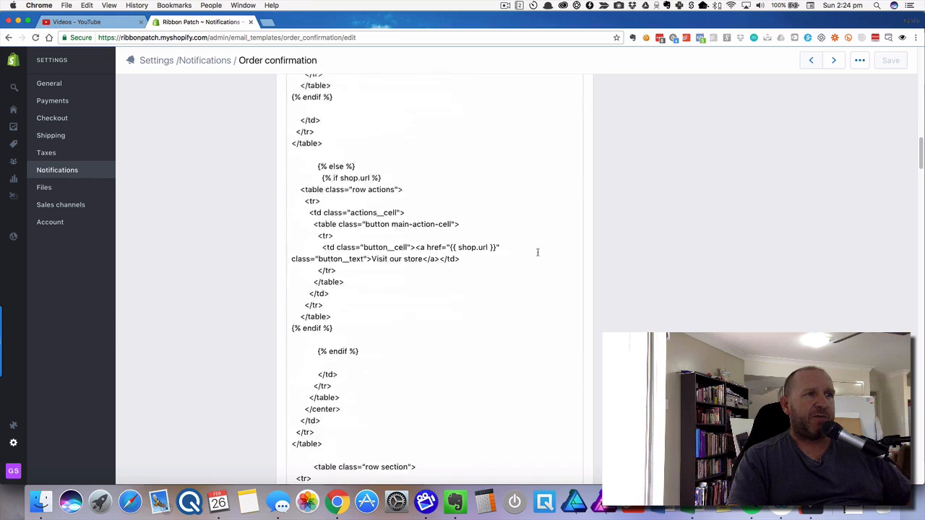
pyautogui.scroll(20, 538, 252)
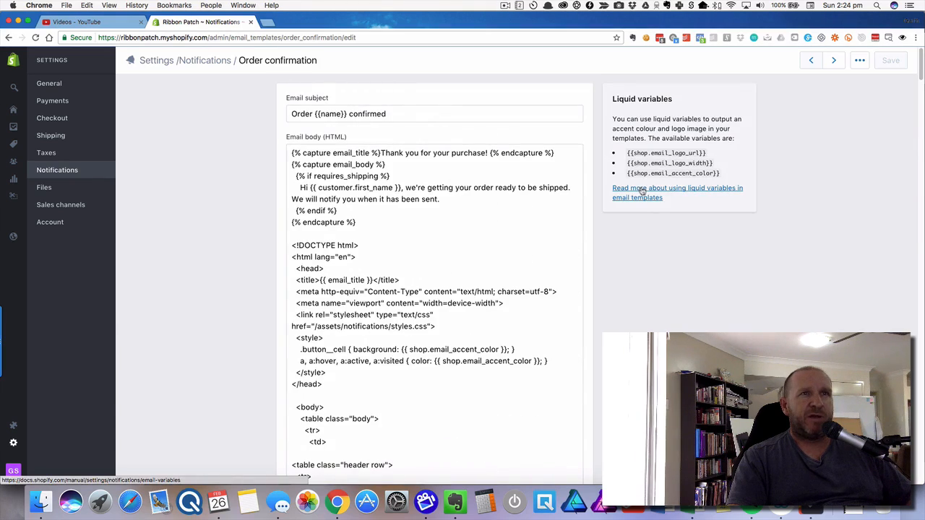
# Step: Preview the order confirmation email, read it through from the order summary to the payment method, and close the preview
pyautogui.click(860, 60)
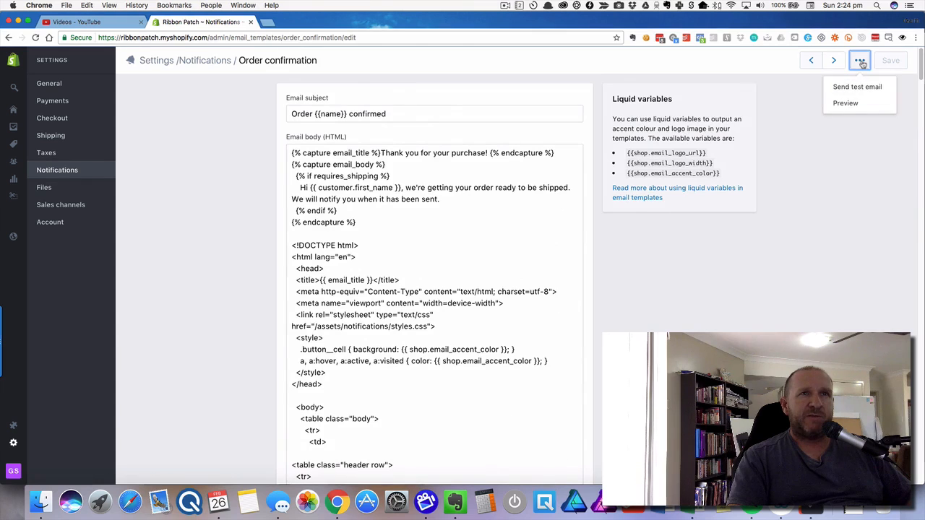
pyautogui.click(847, 105)
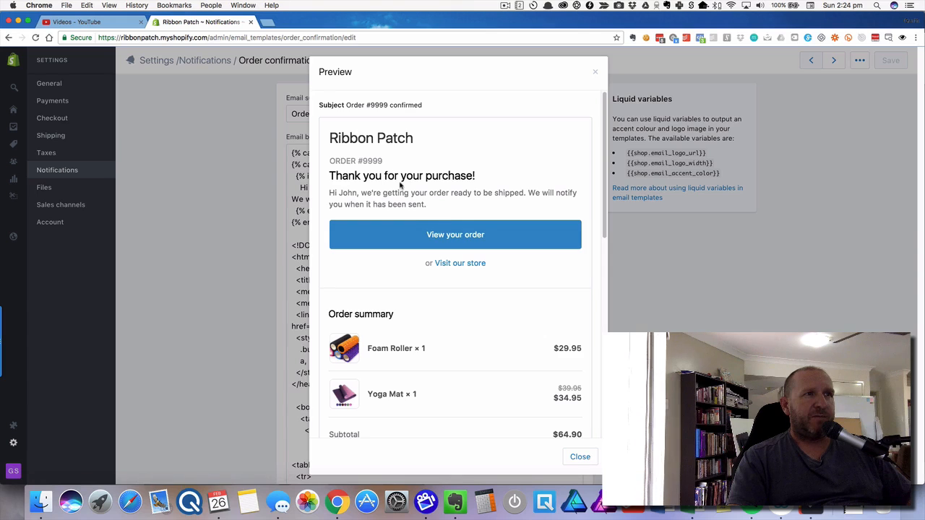
pyautogui.scroll(-1, 487, 227)
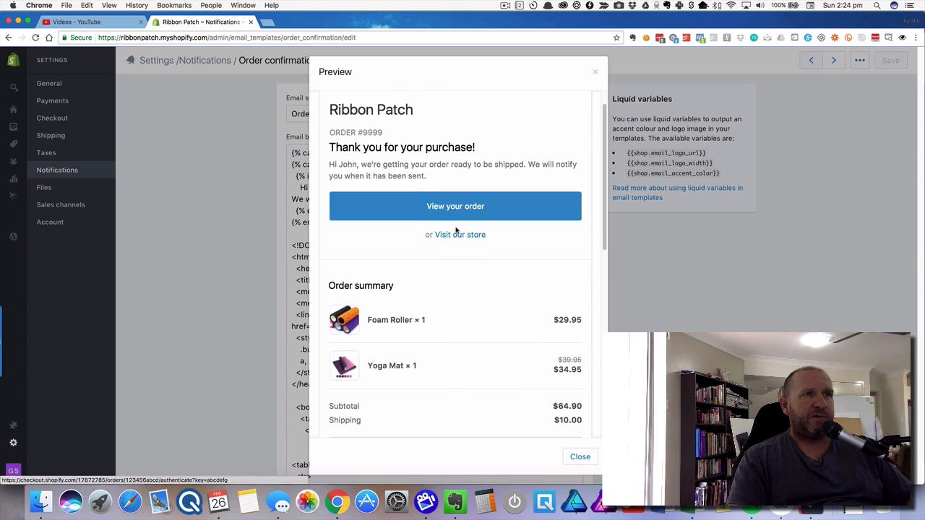
pyautogui.scroll(-5, 457, 230)
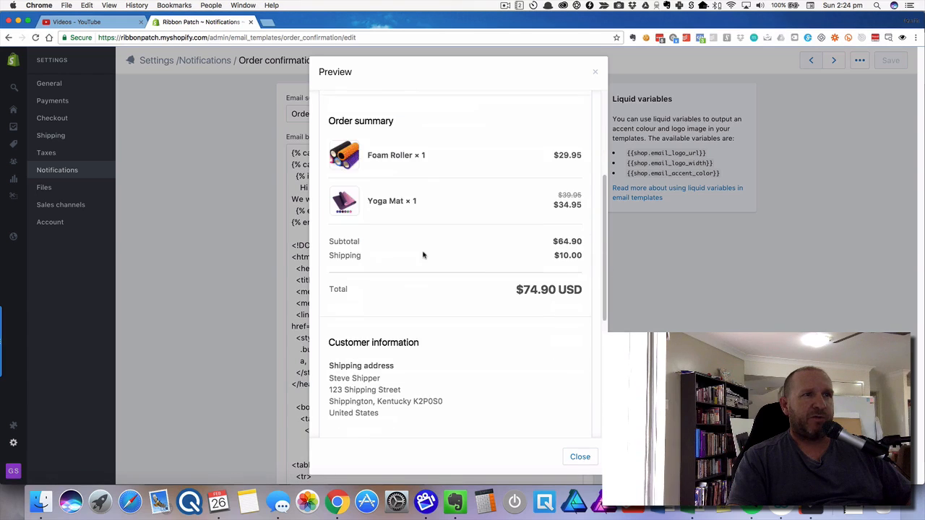
pyautogui.scroll(-1, 443, 260)
pyautogui.scroll(-6, 473, 271)
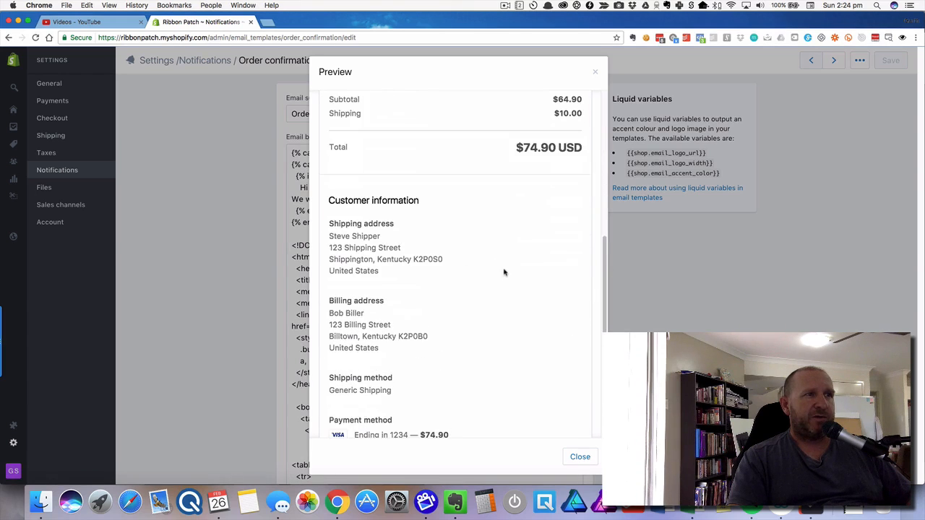
pyautogui.scroll(-2, 461, 287)
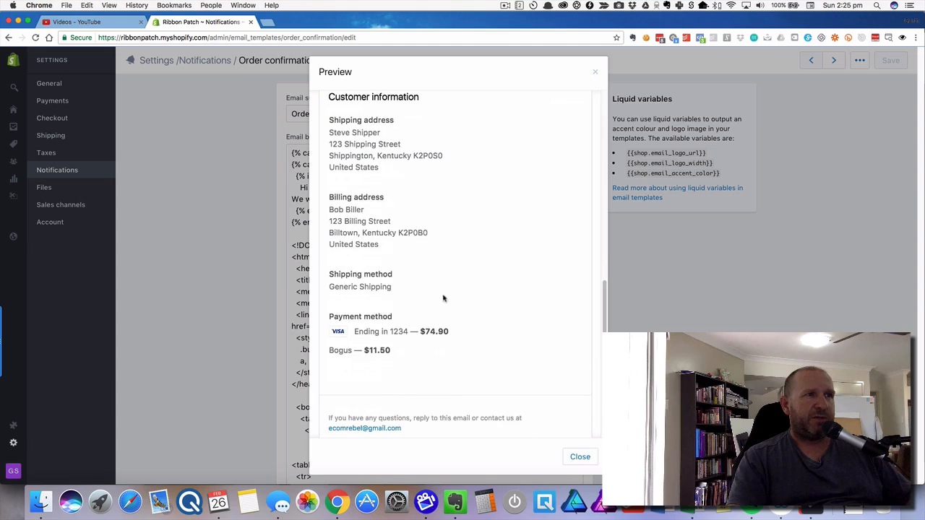
pyautogui.scroll(-1, 442, 297)
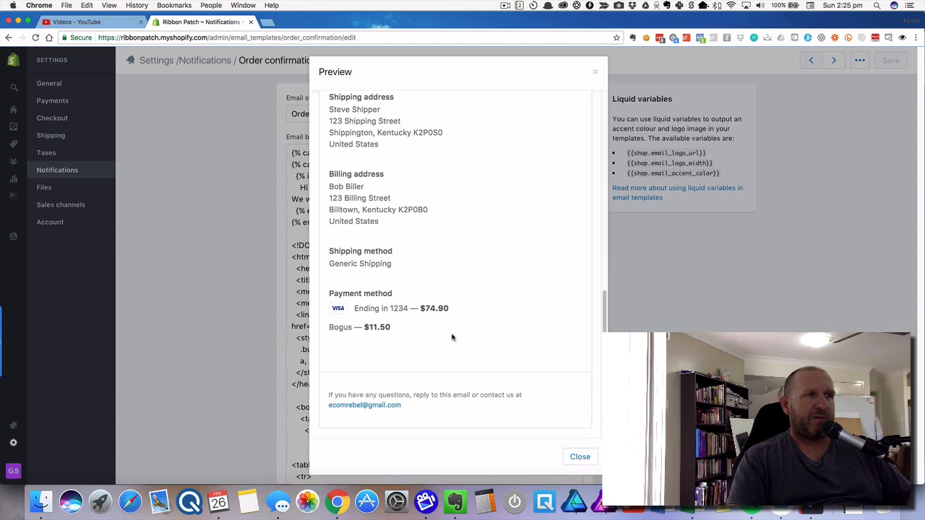
pyautogui.scroll(10, 484, 388)
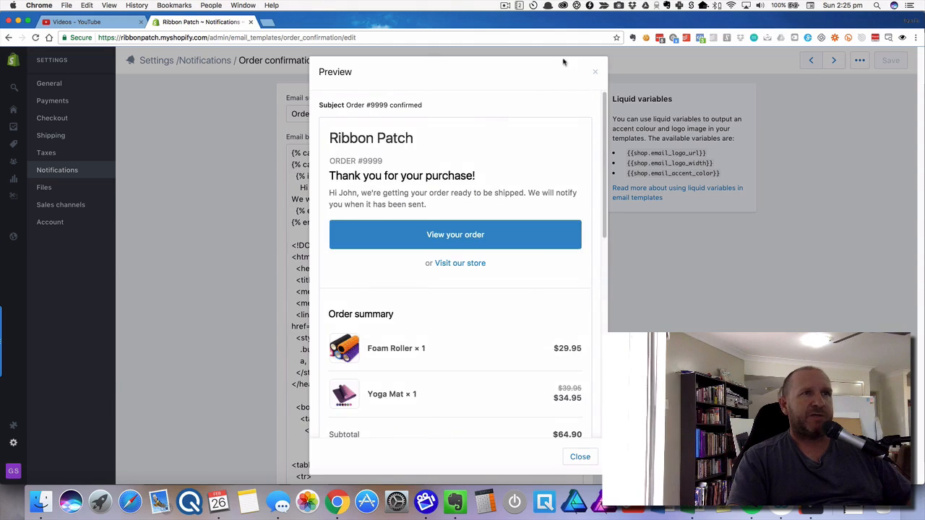
pyautogui.click(595, 72)
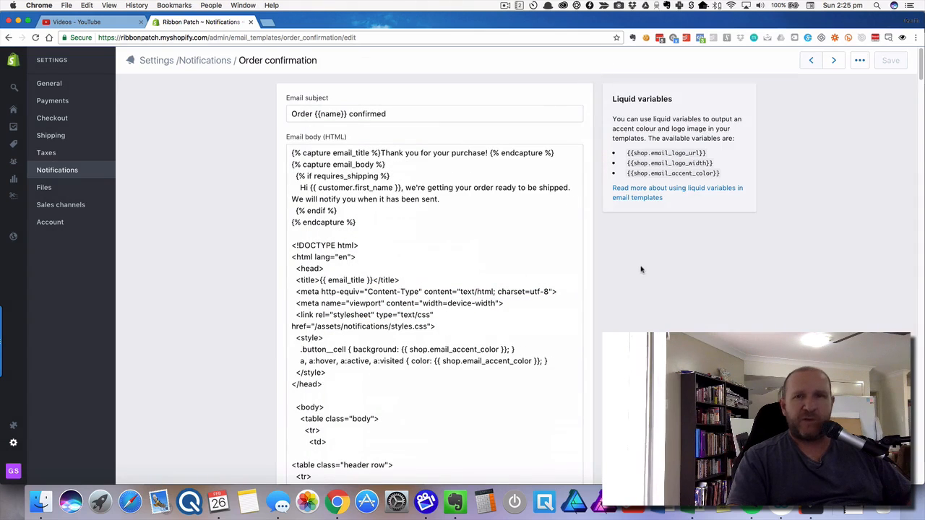
pyautogui.scroll(-3, 652, 287)
pyautogui.scroll(3, 653, 287)
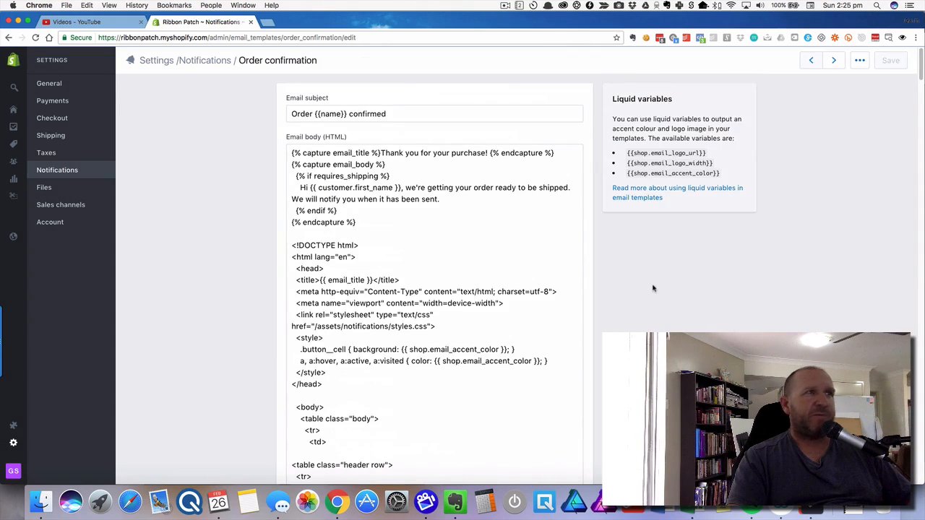
# Step: View the Files settings and the installed sales channels of the store
pyautogui.click(43, 188)
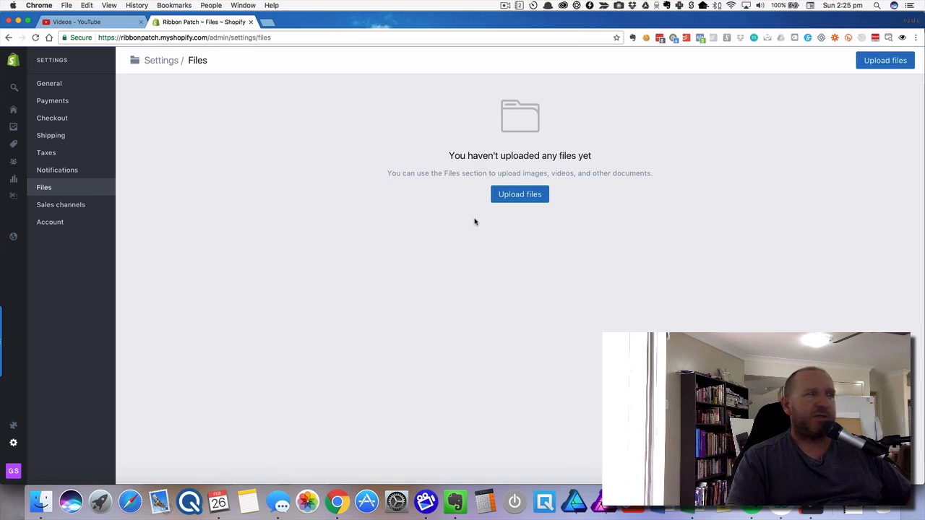
pyautogui.click(73, 206)
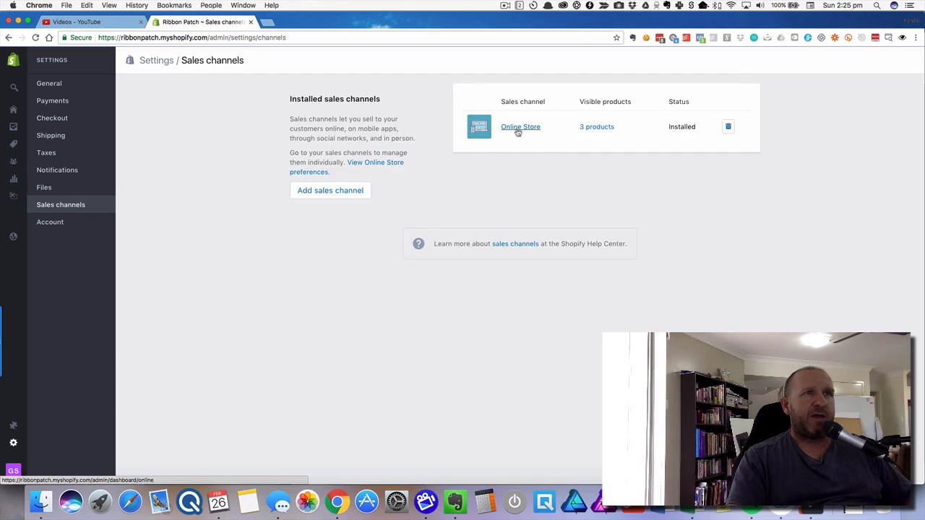
# Step: Examine the available and unavailable channels offered for adding to the store, and close the list without adding one
pyautogui.click(312, 192)
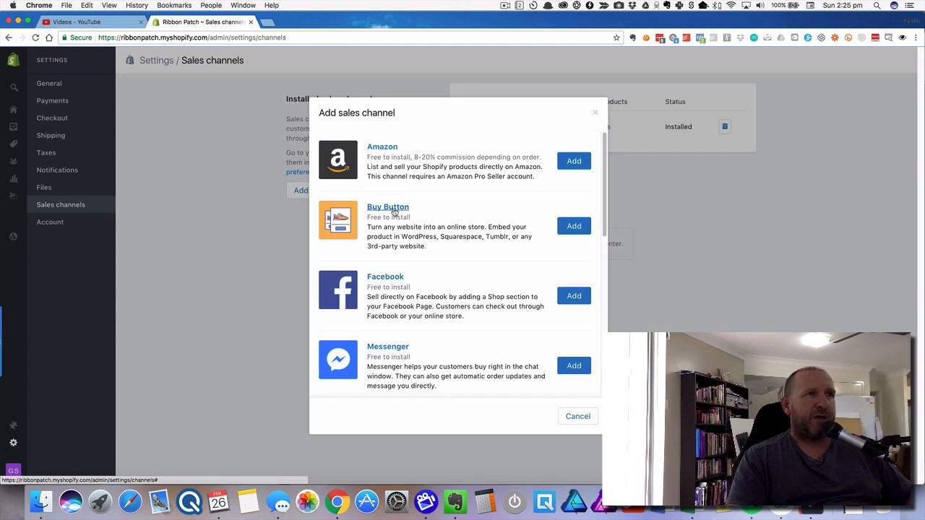
pyautogui.scroll(-5, 426, 338)
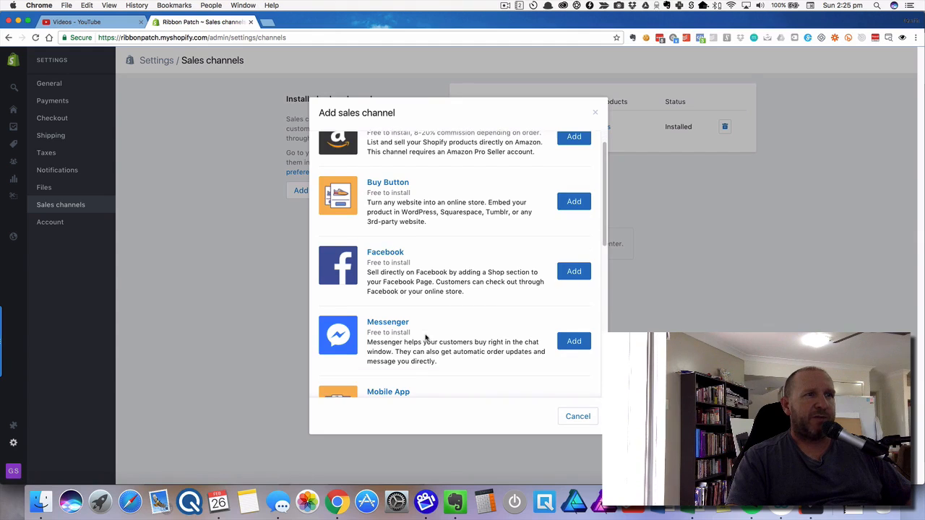
pyautogui.scroll(-5, 488, 287)
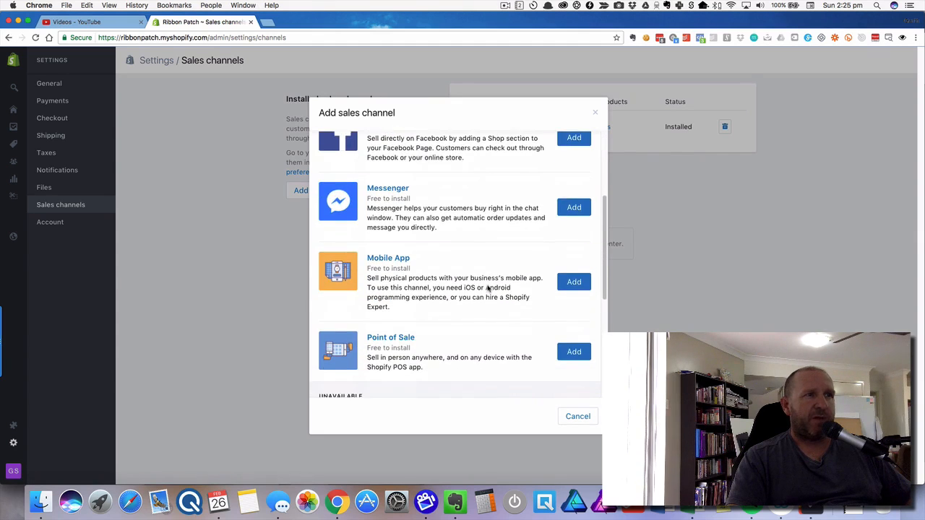
pyautogui.scroll(-1, 495, 284)
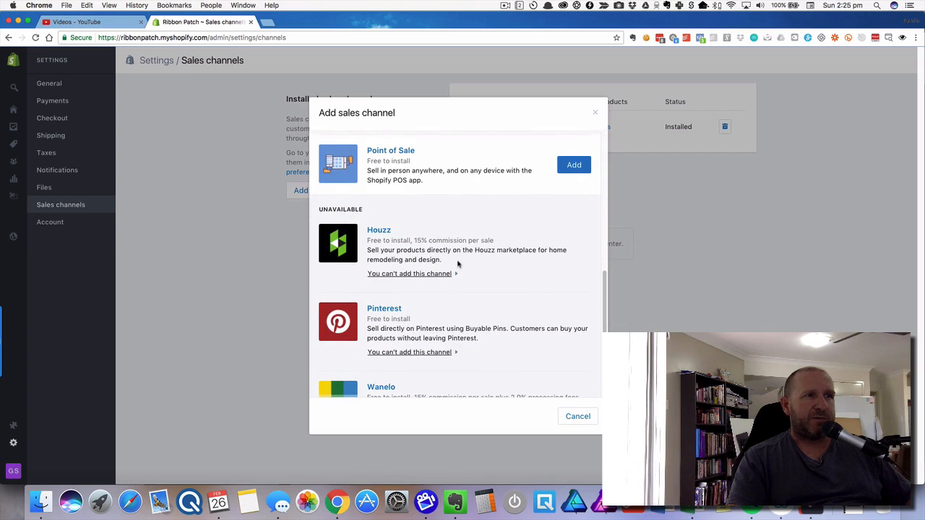
pyautogui.scroll(-1, 483, 273)
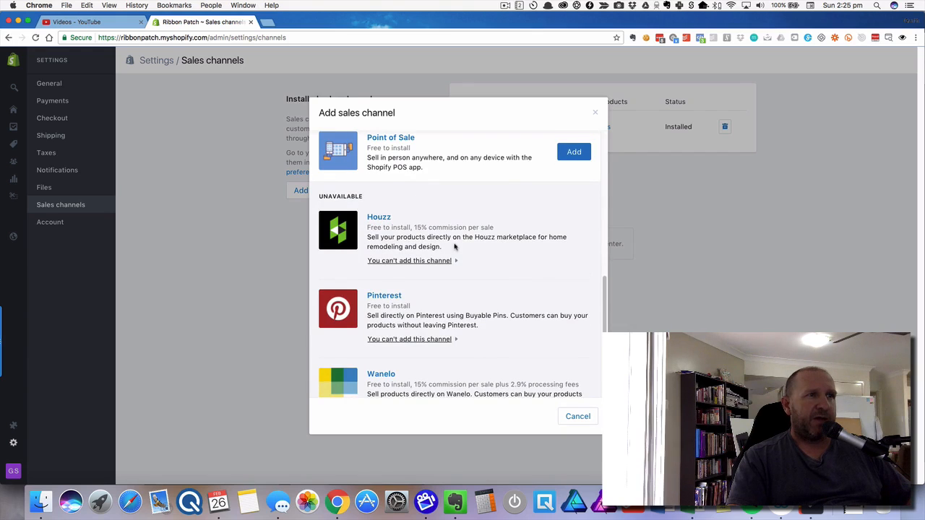
pyautogui.scroll(-1, 489, 256)
pyautogui.scroll(-1, 480, 283)
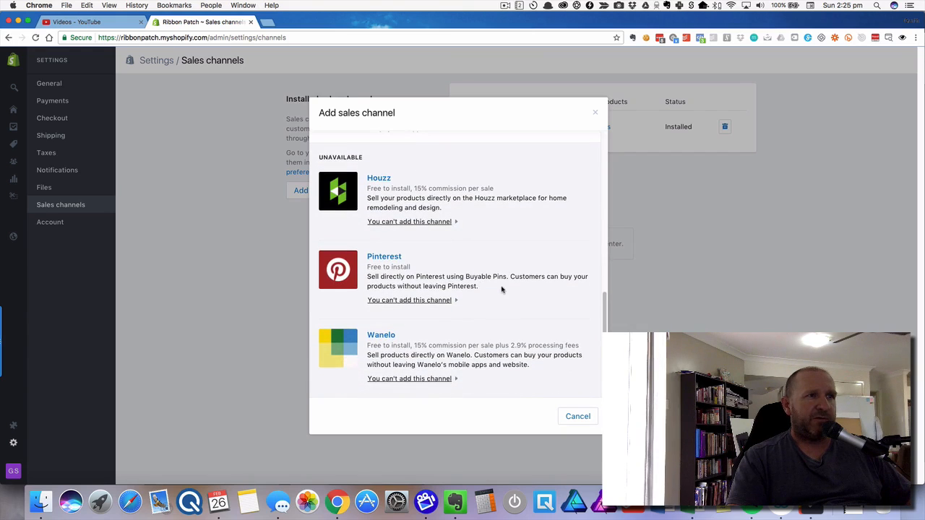
pyautogui.scroll(3, 502, 289)
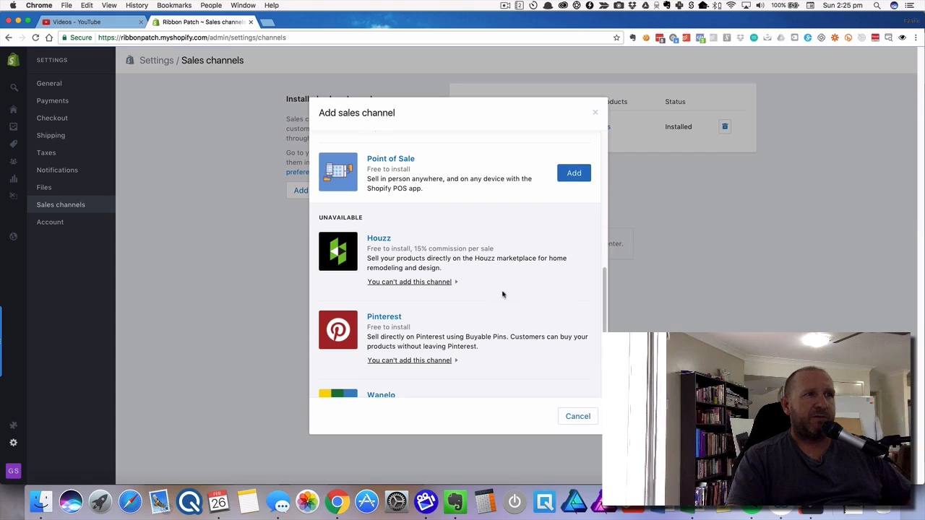
pyautogui.scroll(10, 509, 319)
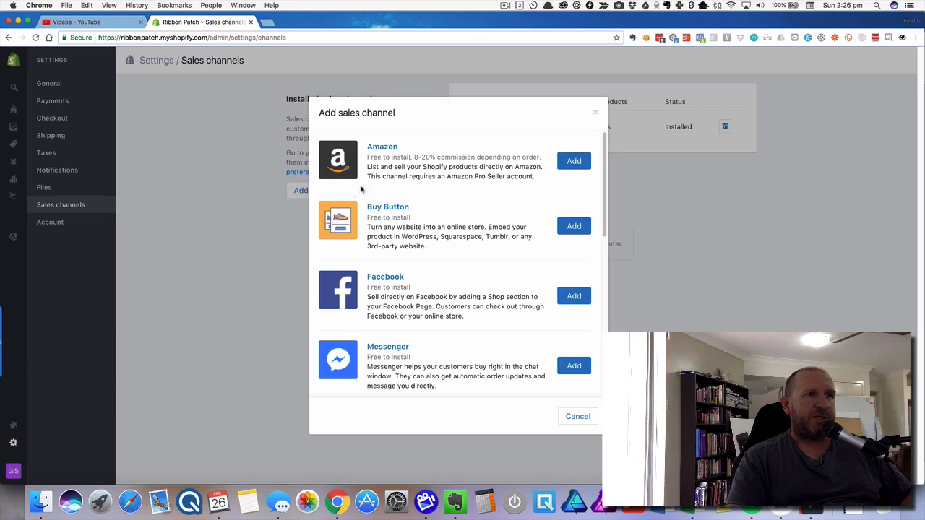
pyautogui.click(580, 421)
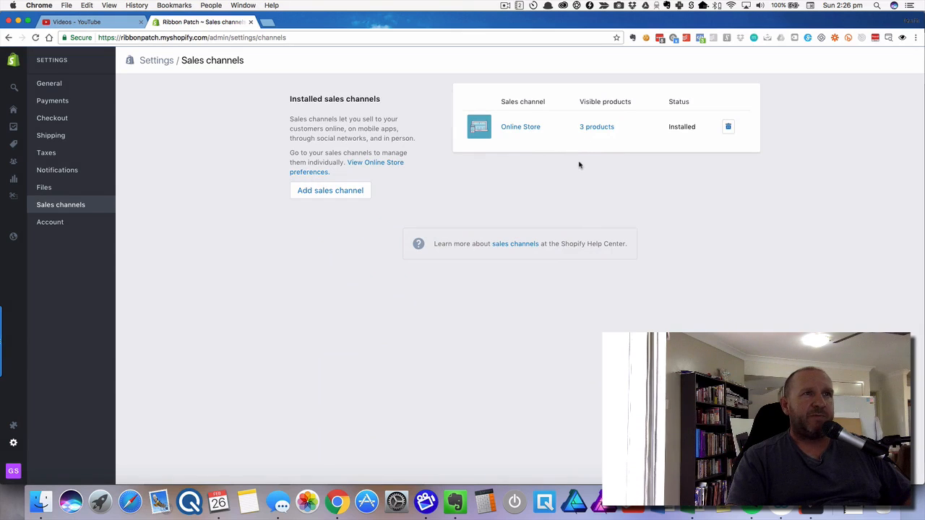
# Step: Reopen the list of sales channels available to add and read the Amazon, Buy Button, Facebook and Messenger descriptions
pyautogui.click(328, 194)
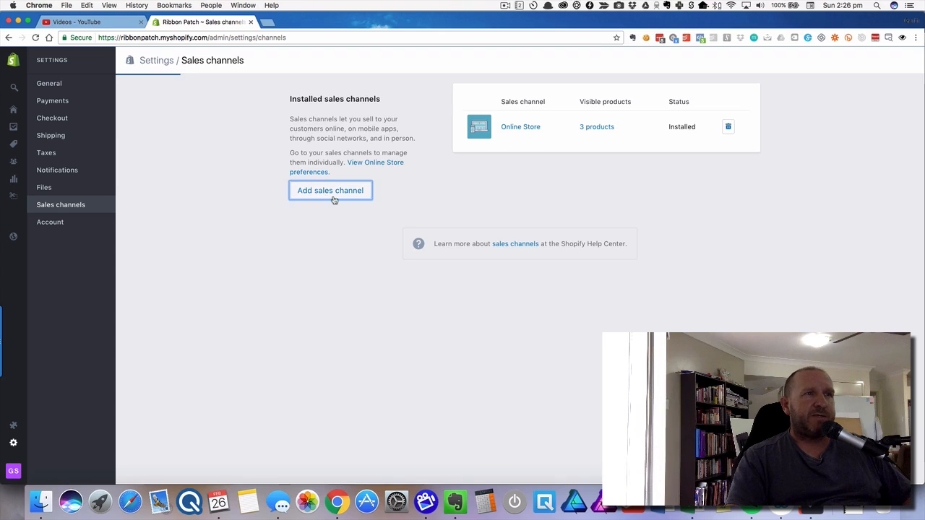
pyautogui.click(505, 6)
pyautogui.click(515, 37)
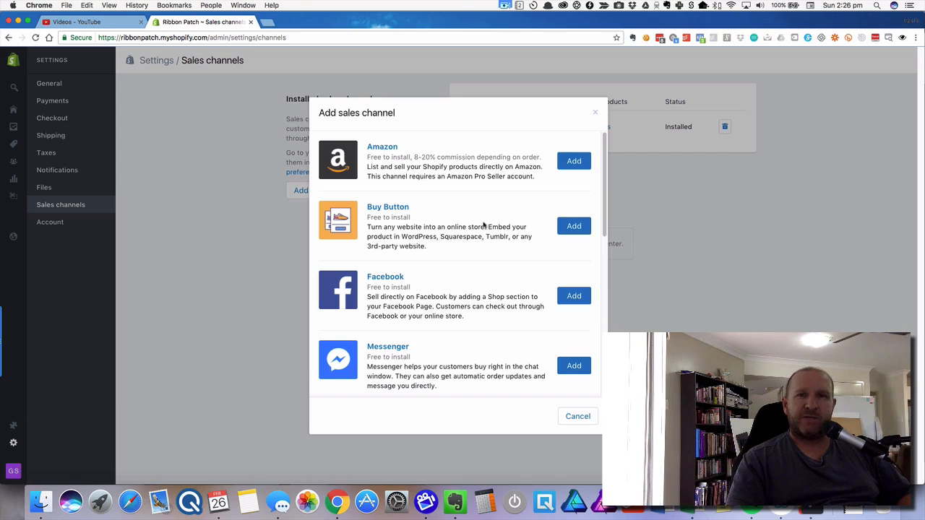
pyautogui.scroll(-1, 505, 247)
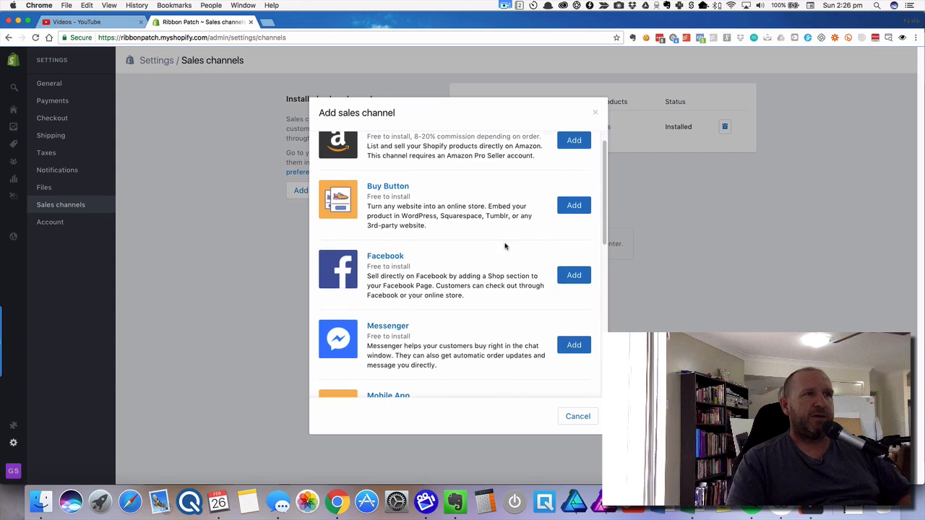
pyautogui.scroll(-1, 572, 277)
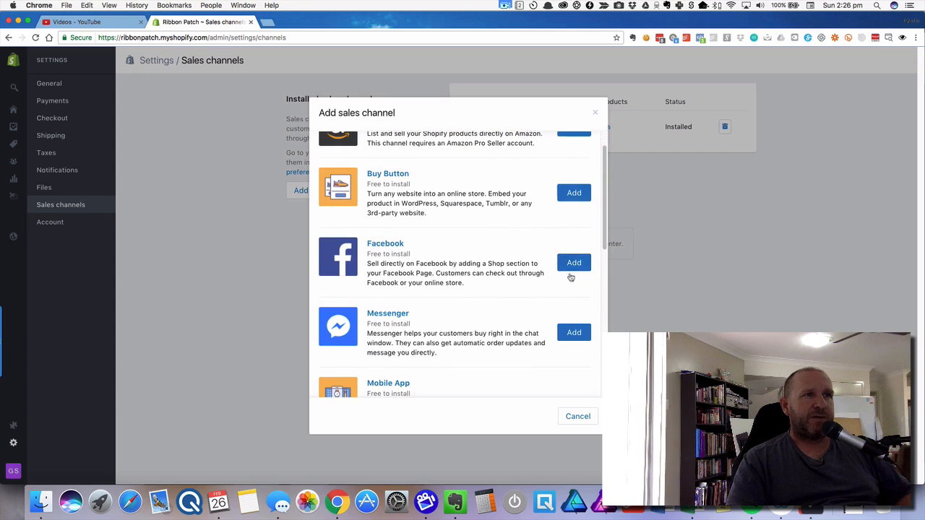
pyautogui.scroll(-1, 508, 272)
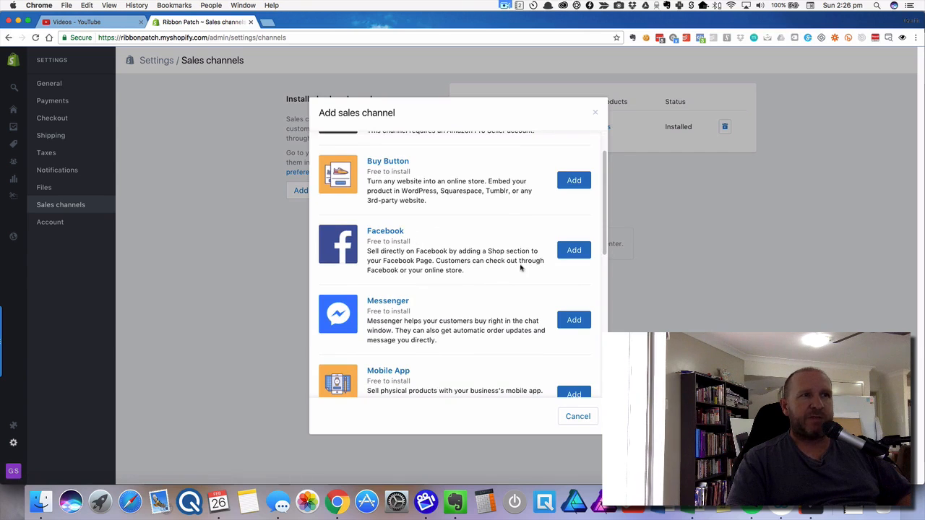
pyautogui.scroll(-2, 523, 285)
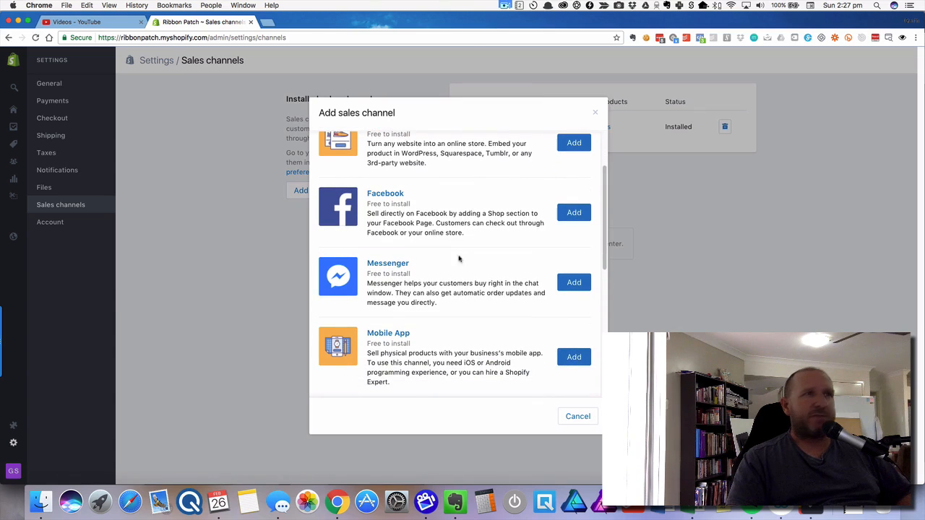
pyautogui.click(506, 6)
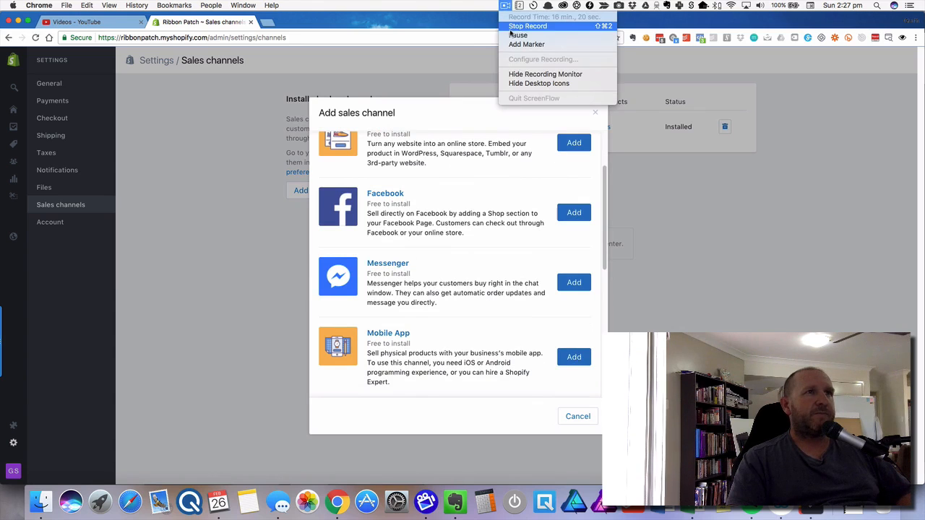
pyautogui.click(511, 35)
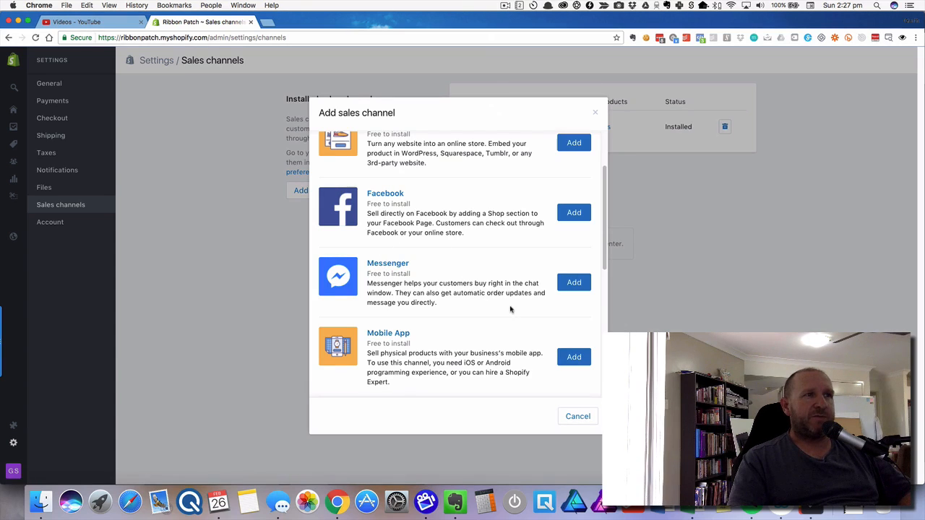
# Step: Read the Mobile App and Point of Sale channel descriptions, and close the list without adding a channel
pyautogui.scroll(-3, 510, 309)
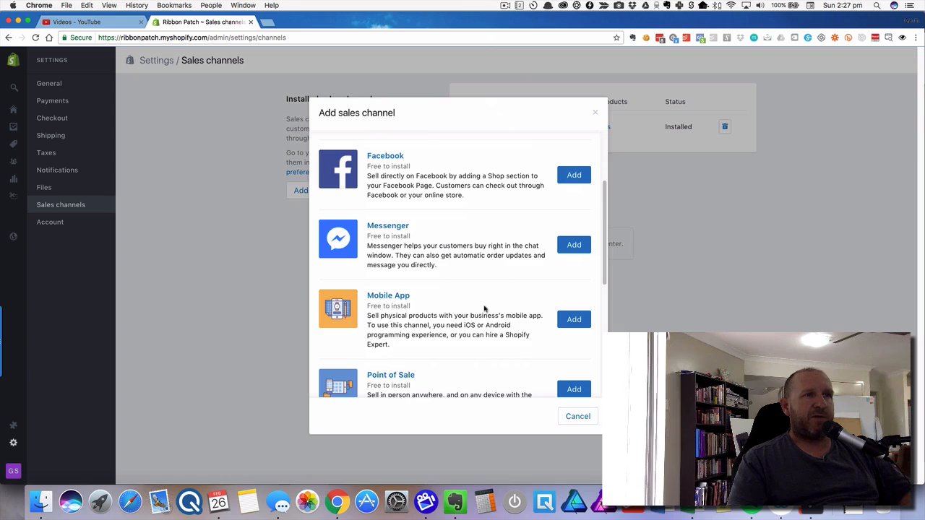
pyautogui.scroll(-2, 509, 310)
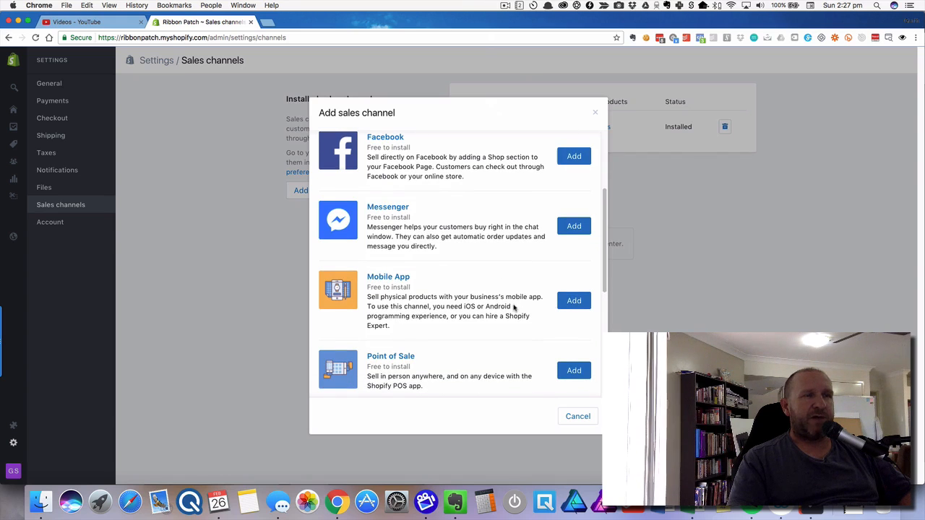
pyautogui.scroll(-2, 533, 315)
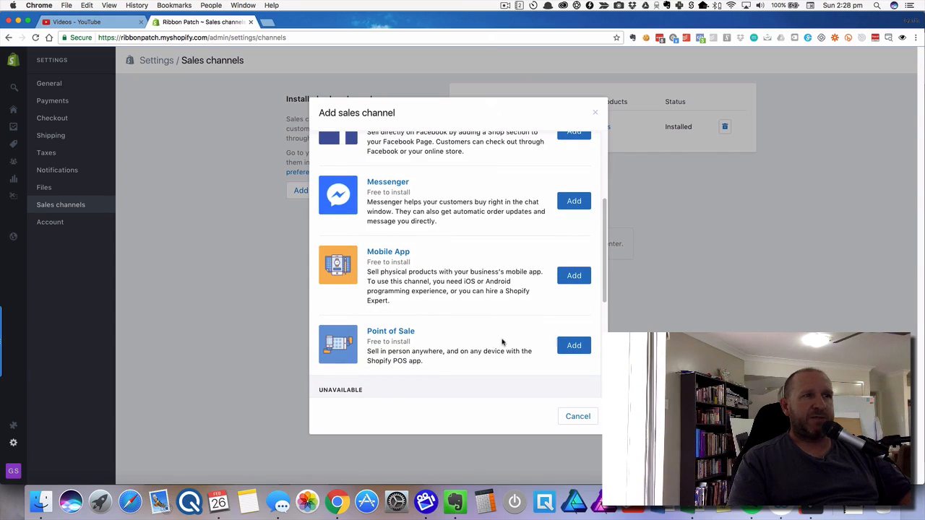
pyautogui.scroll(-1, 509, 338)
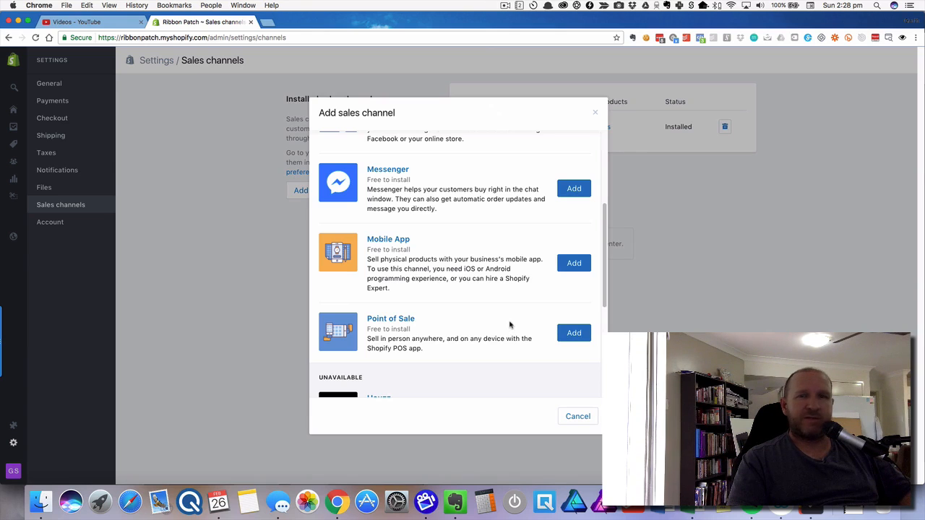
pyautogui.scroll(-2, 510, 325)
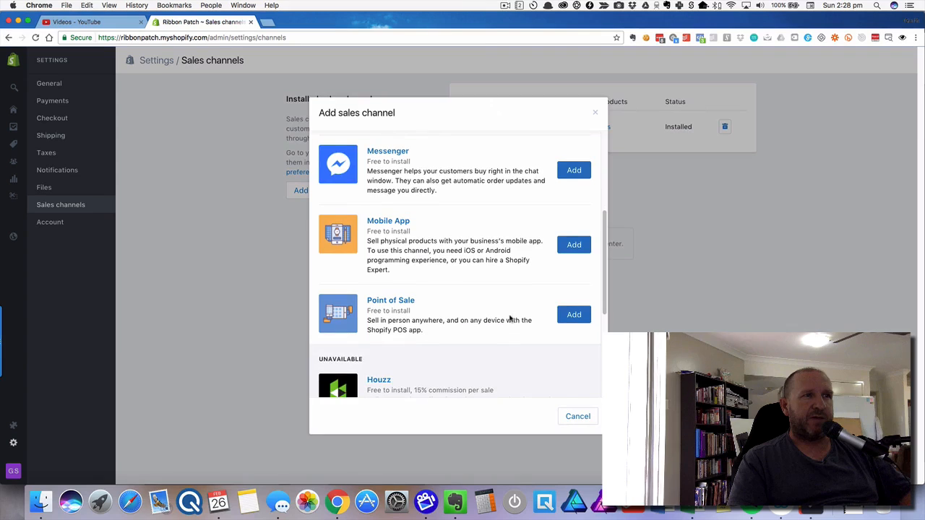
pyautogui.scroll(5, 526, 323)
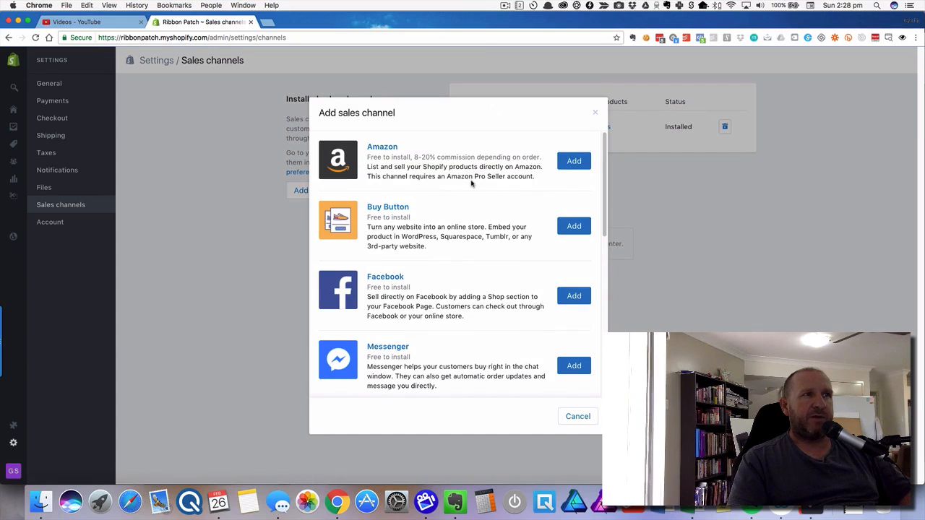
pyautogui.click(577, 417)
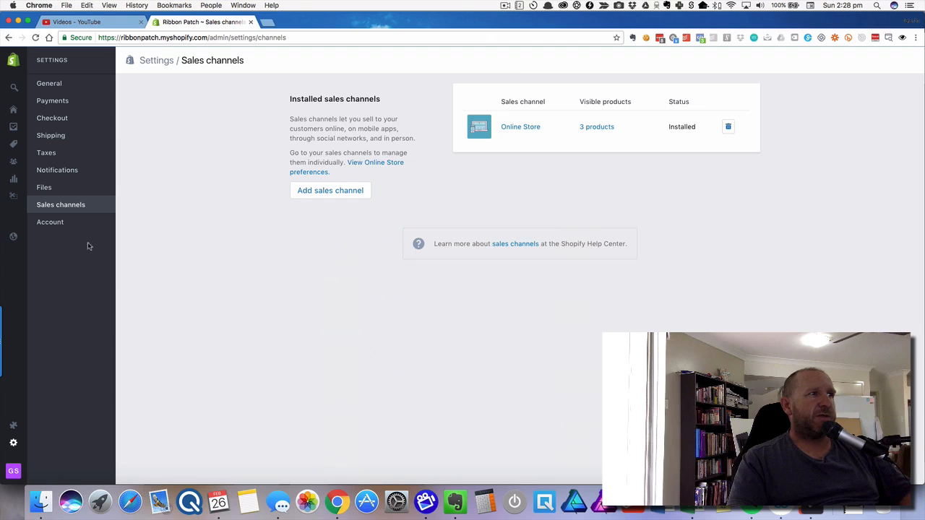
# Step: Open the Account settings and examine the current plan, credit card rates, upgrade benefits and billing information
pyautogui.click(50, 223)
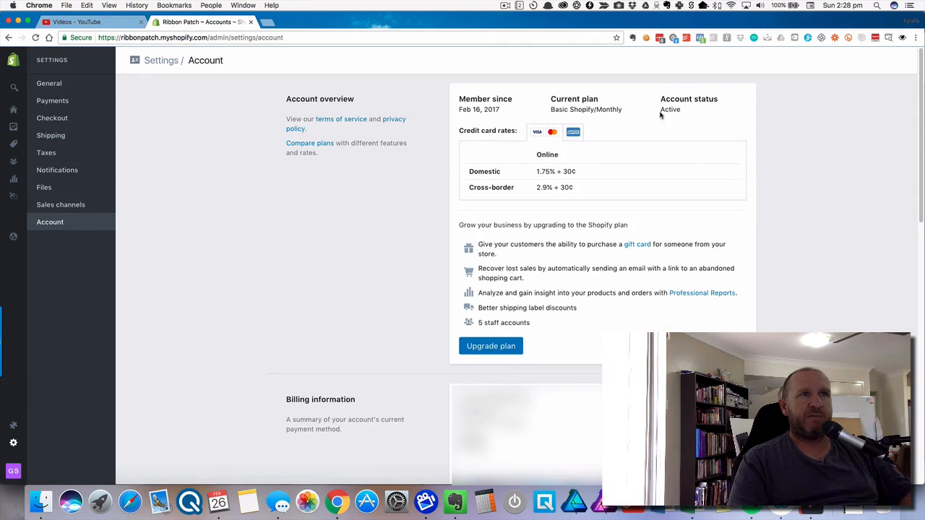
pyautogui.scroll(-1, 691, 113)
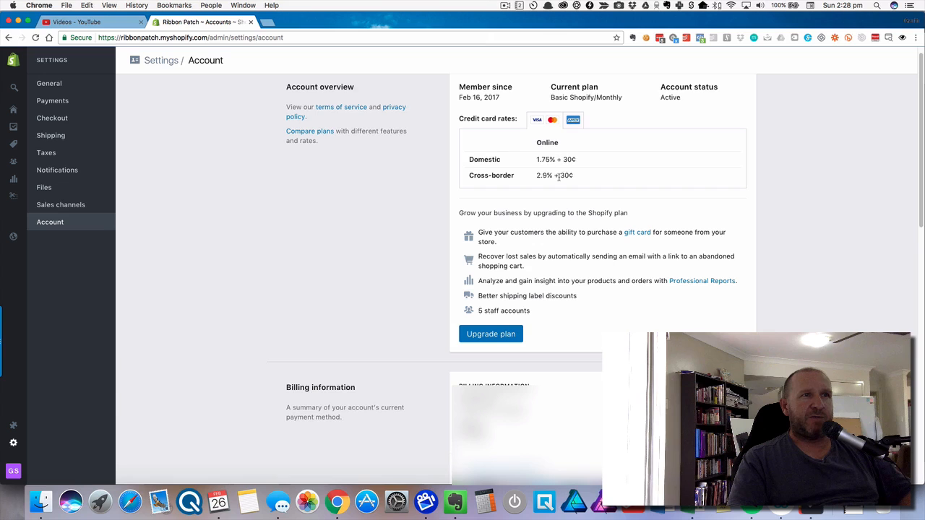
pyautogui.scroll(-2, 620, 227)
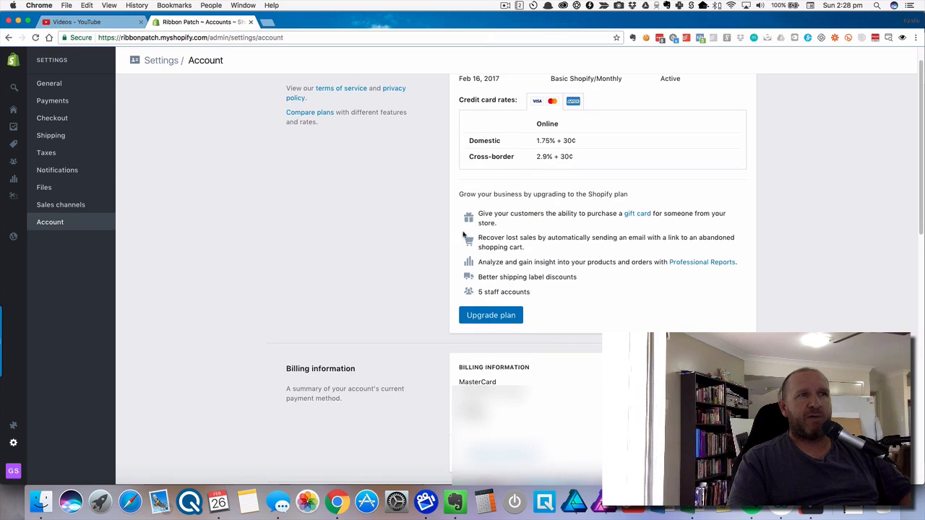
pyautogui.scroll(-5, 595, 295)
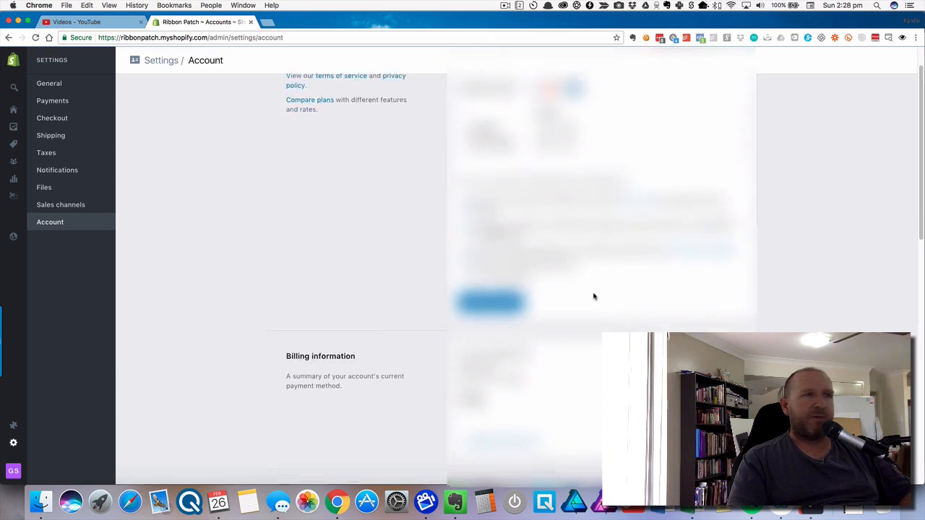
pyautogui.scroll(-2, 763, 265)
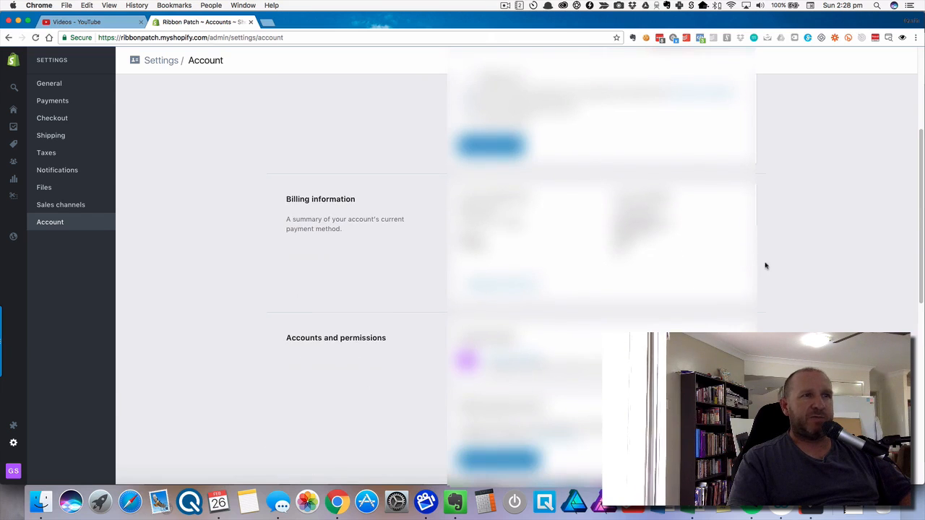
# Step: Review the account's permissions, login services, invoices and fees, and store status sections
pyautogui.scroll(-4, 727, 279)
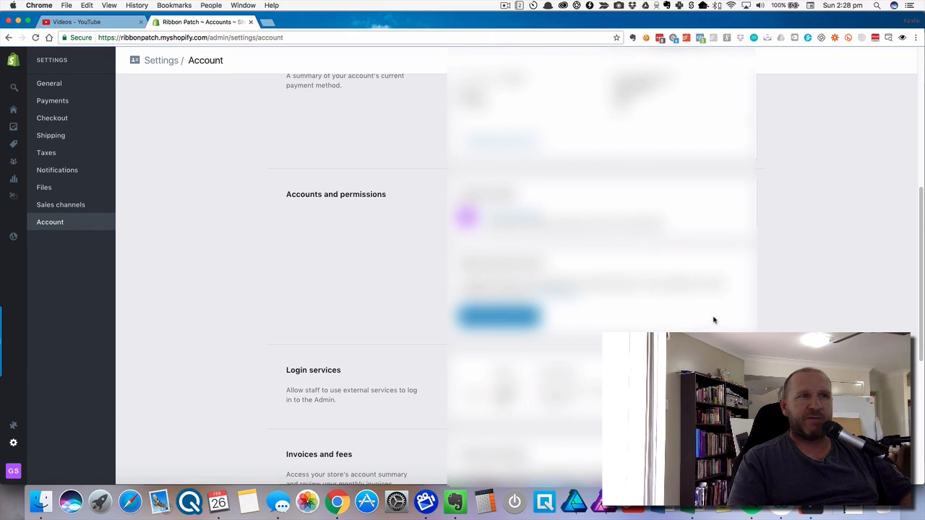
pyautogui.scroll(-2, 735, 314)
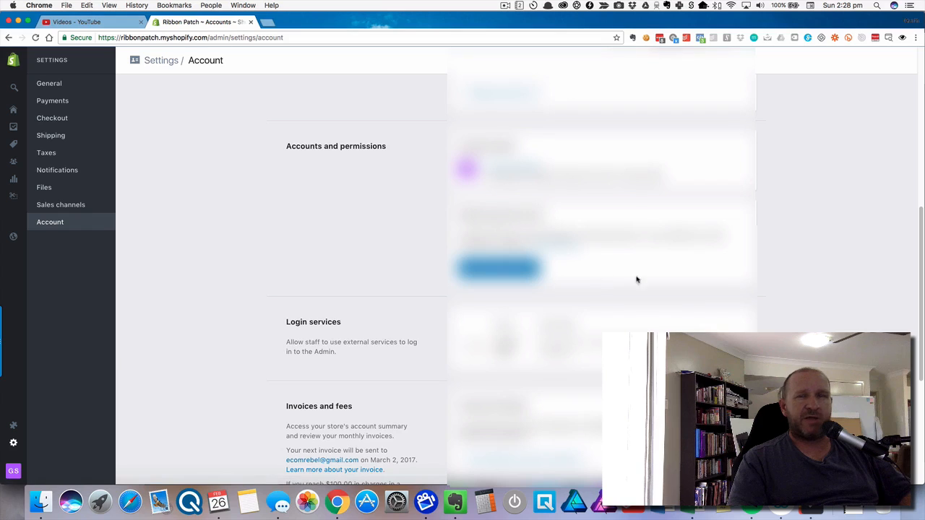
pyautogui.scroll(-1, 774, 286)
pyautogui.scroll(-2, 768, 287)
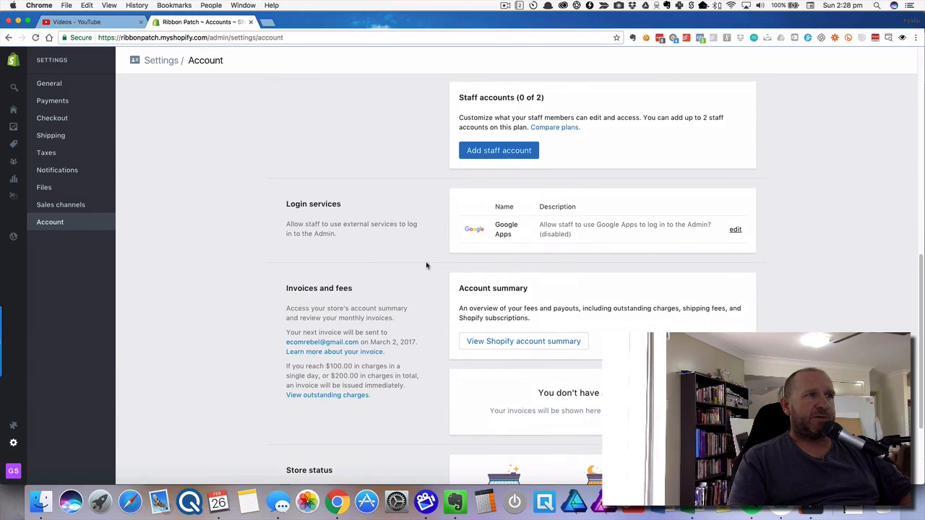
pyautogui.scroll(-2, 427, 265)
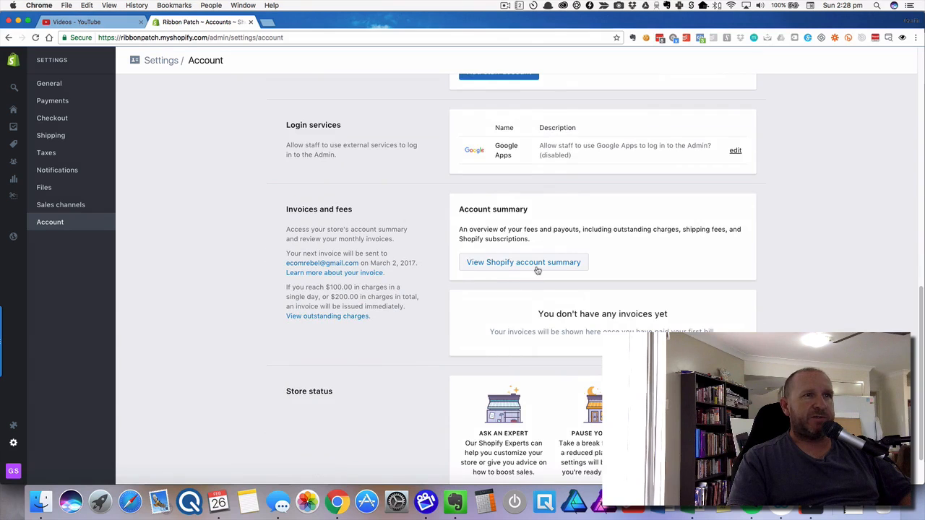
pyautogui.scroll(-1, 717, 325)
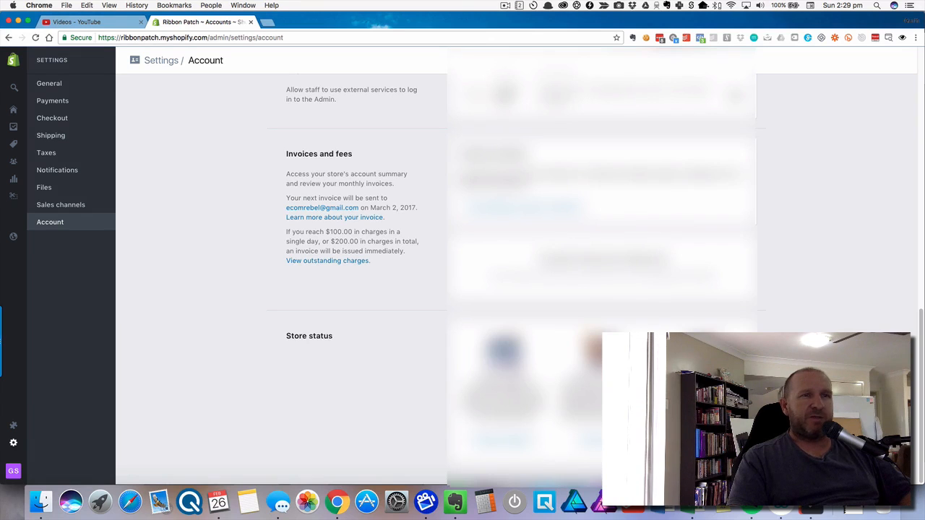
pyautogui.scroll(10, 482, 435)
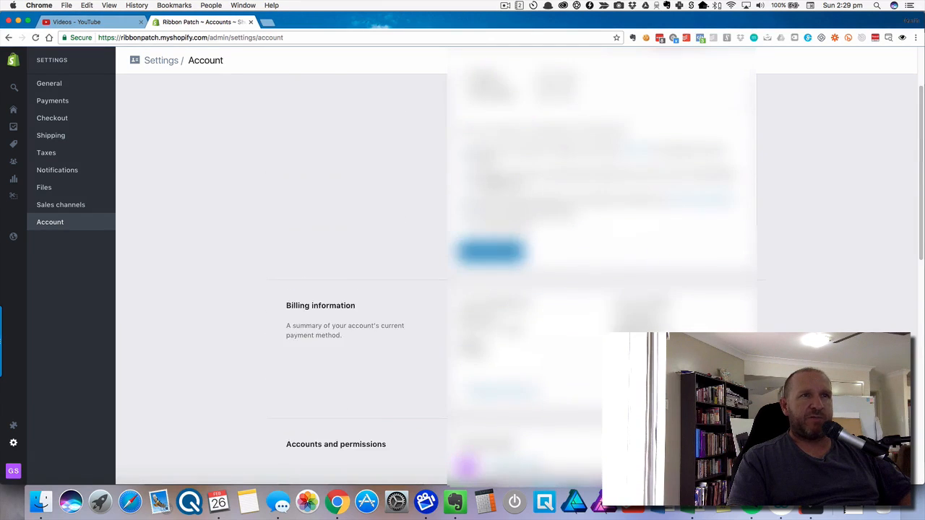